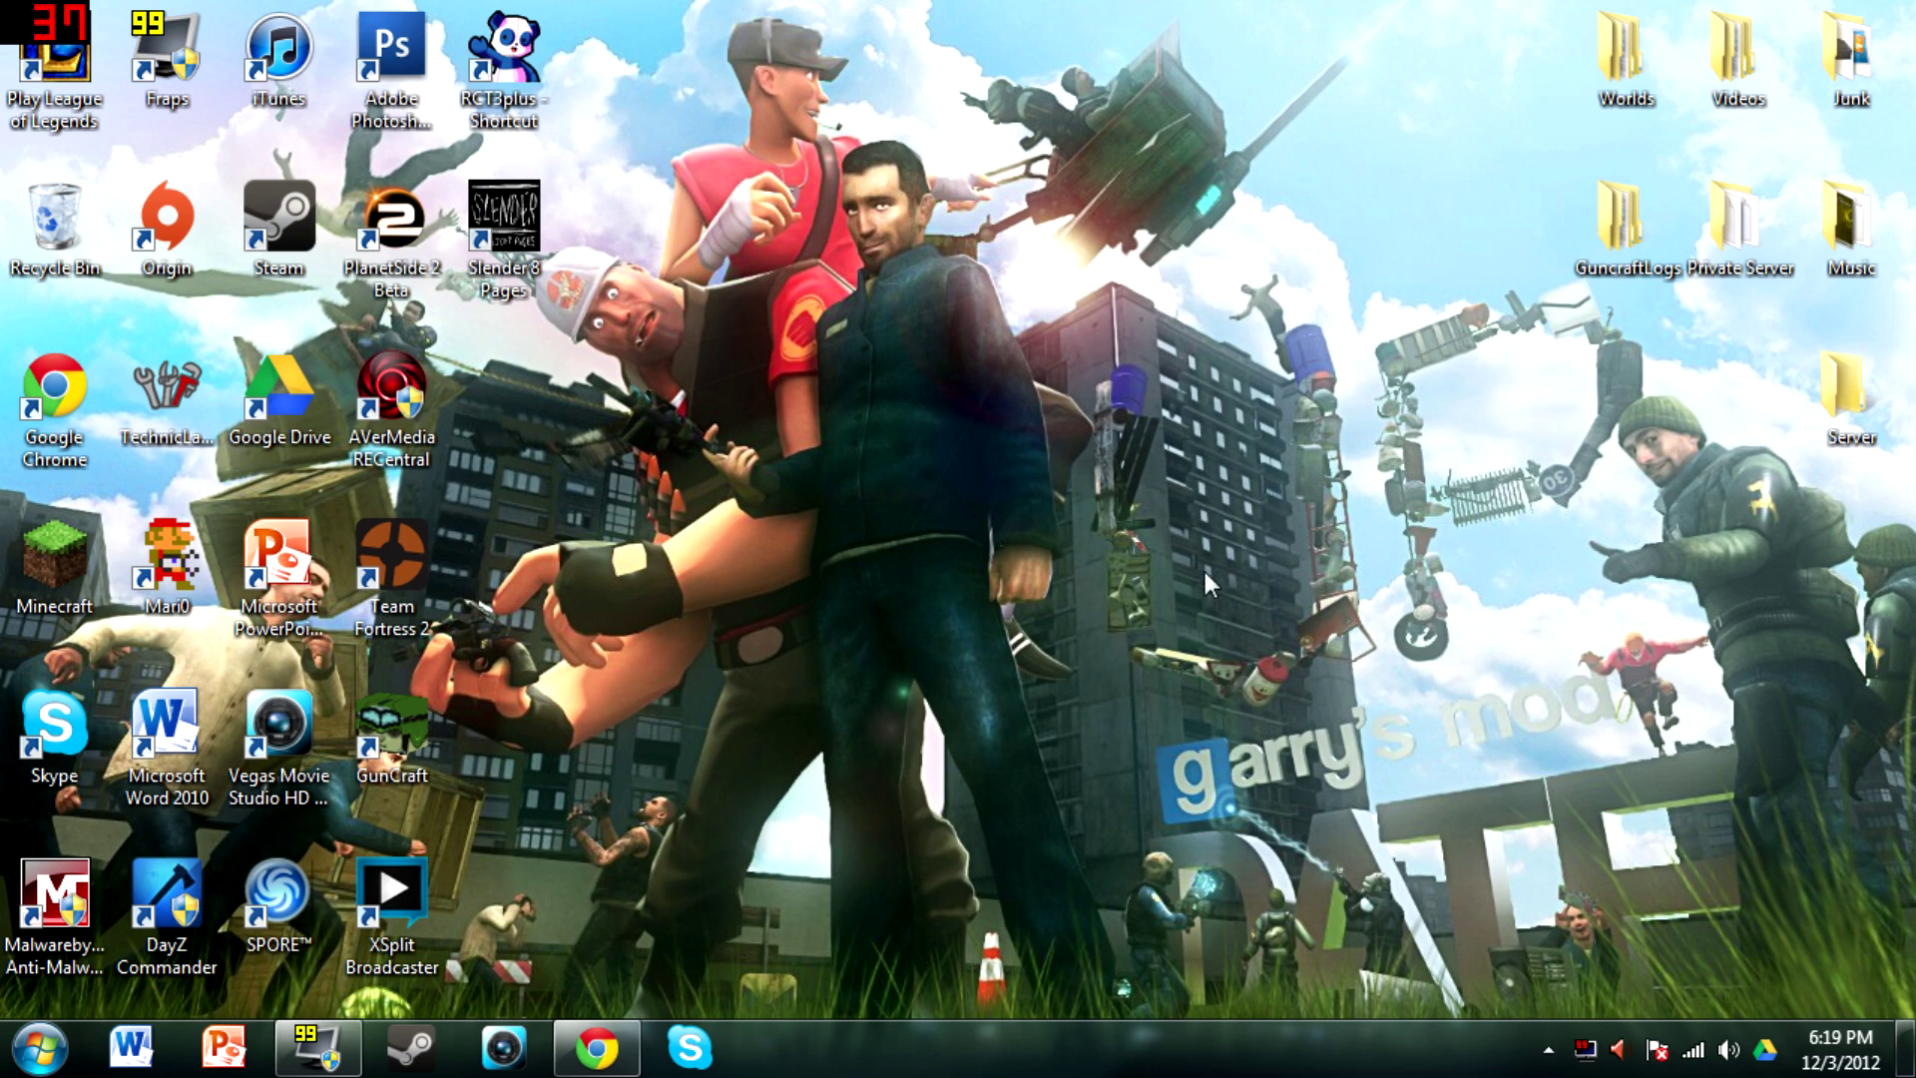
Download Minecraft_Server.exe from minecraft.net in Chrome and snap the browser to the left half
left_click(599, 1046)
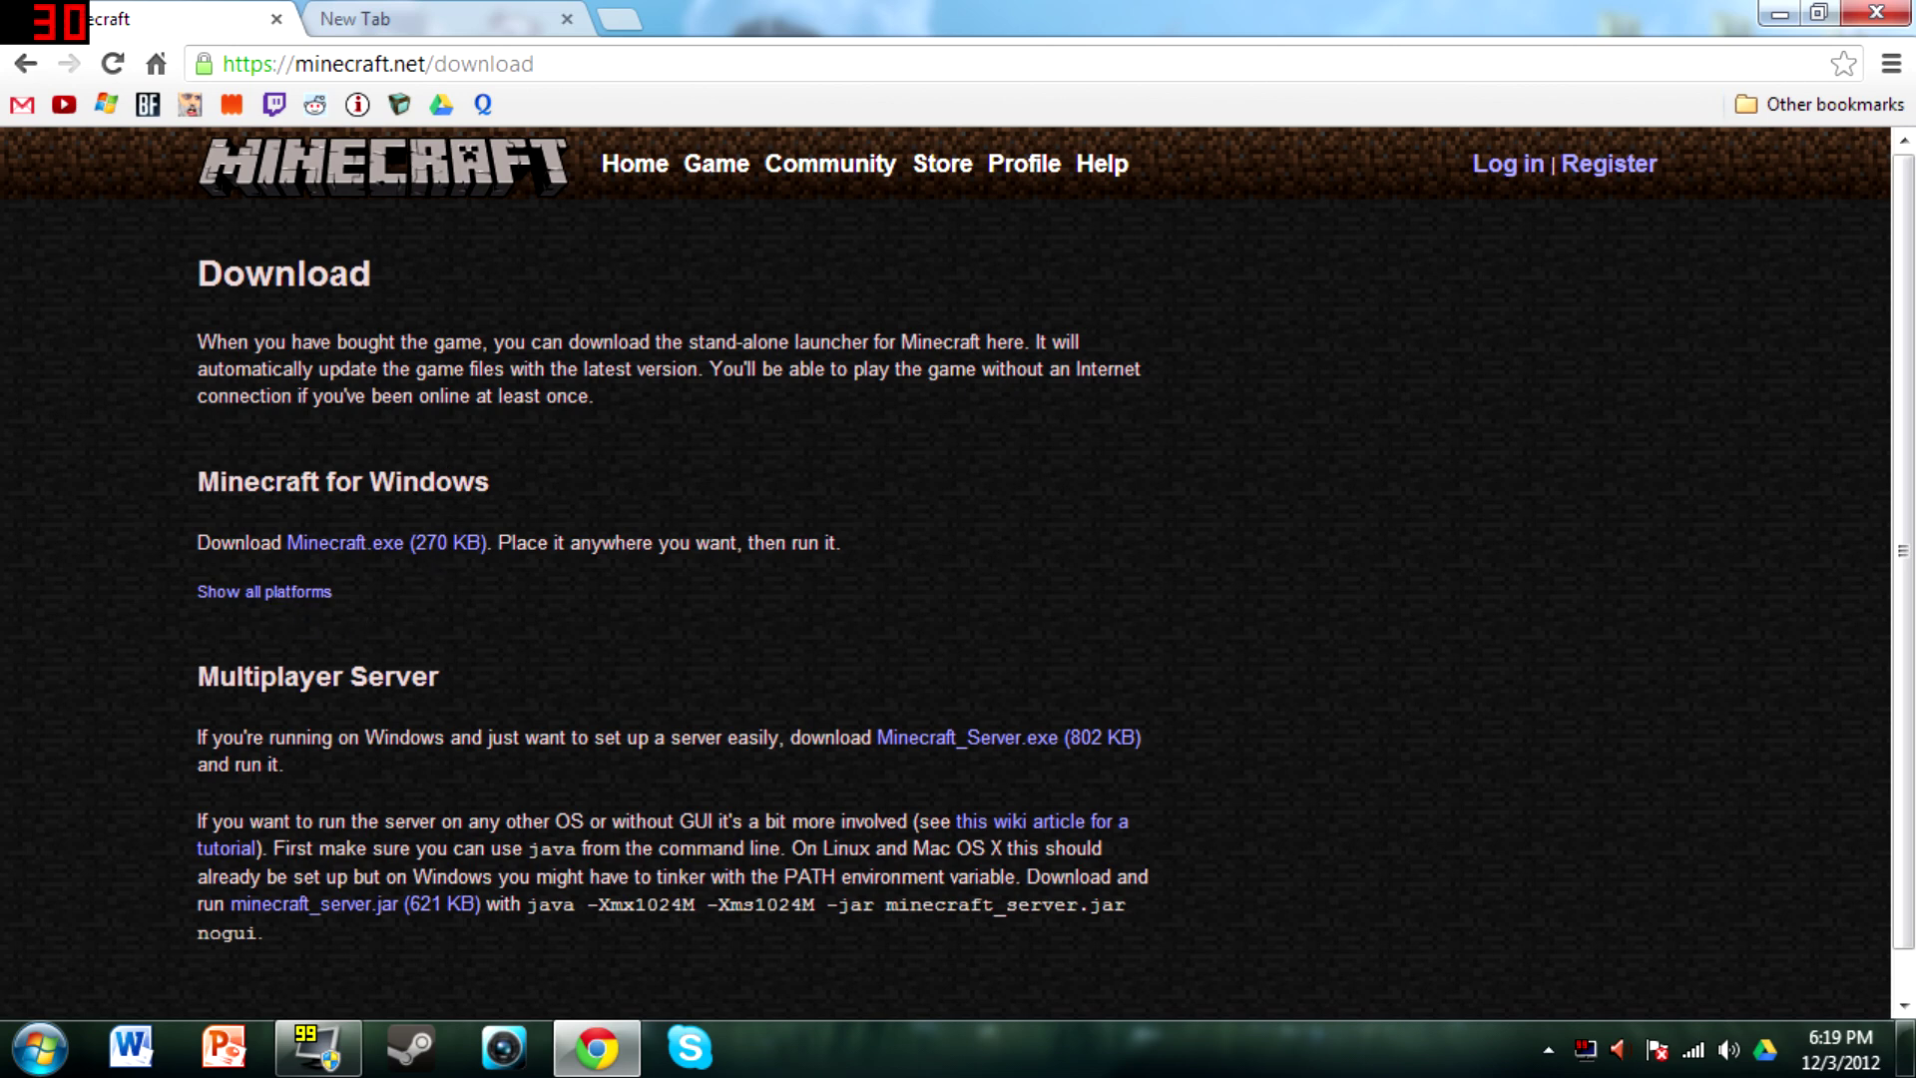
left_click(972, 743)
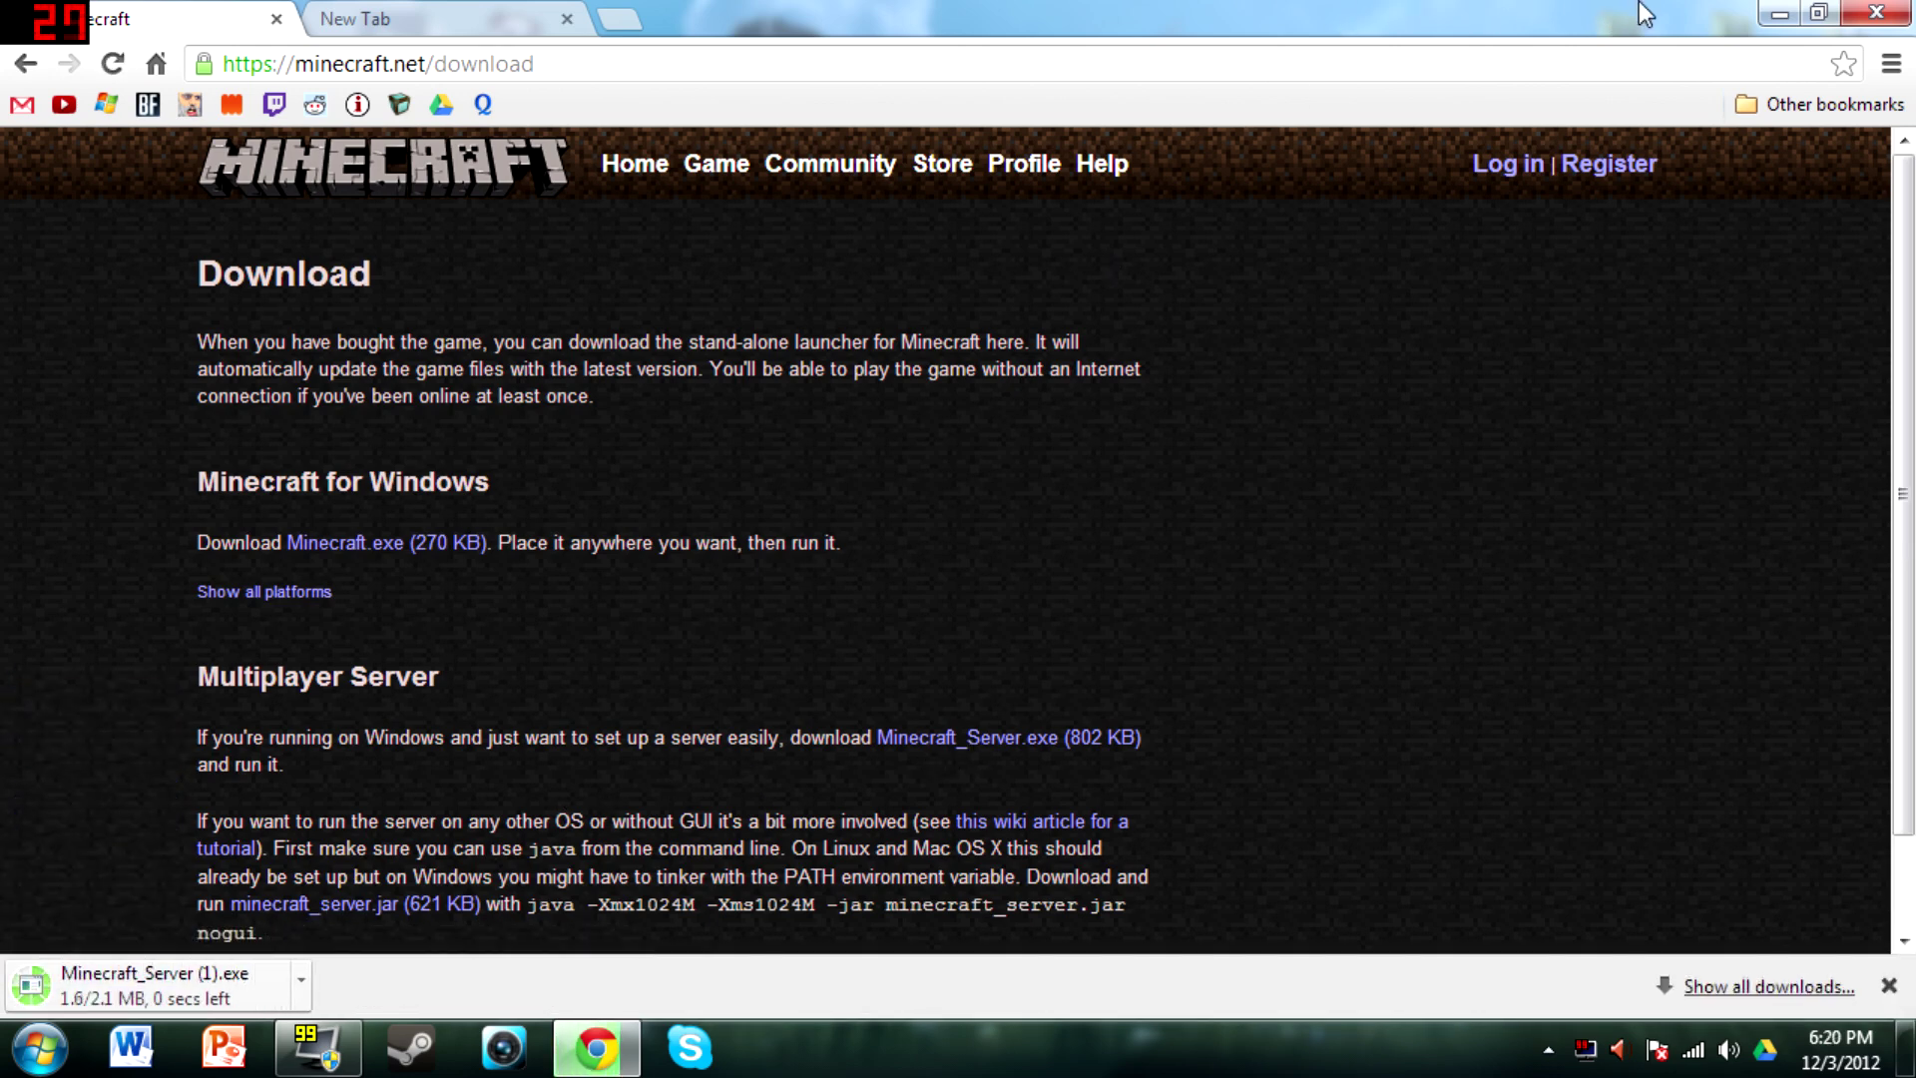
left_click_drag(1625, 9, 2, 12)
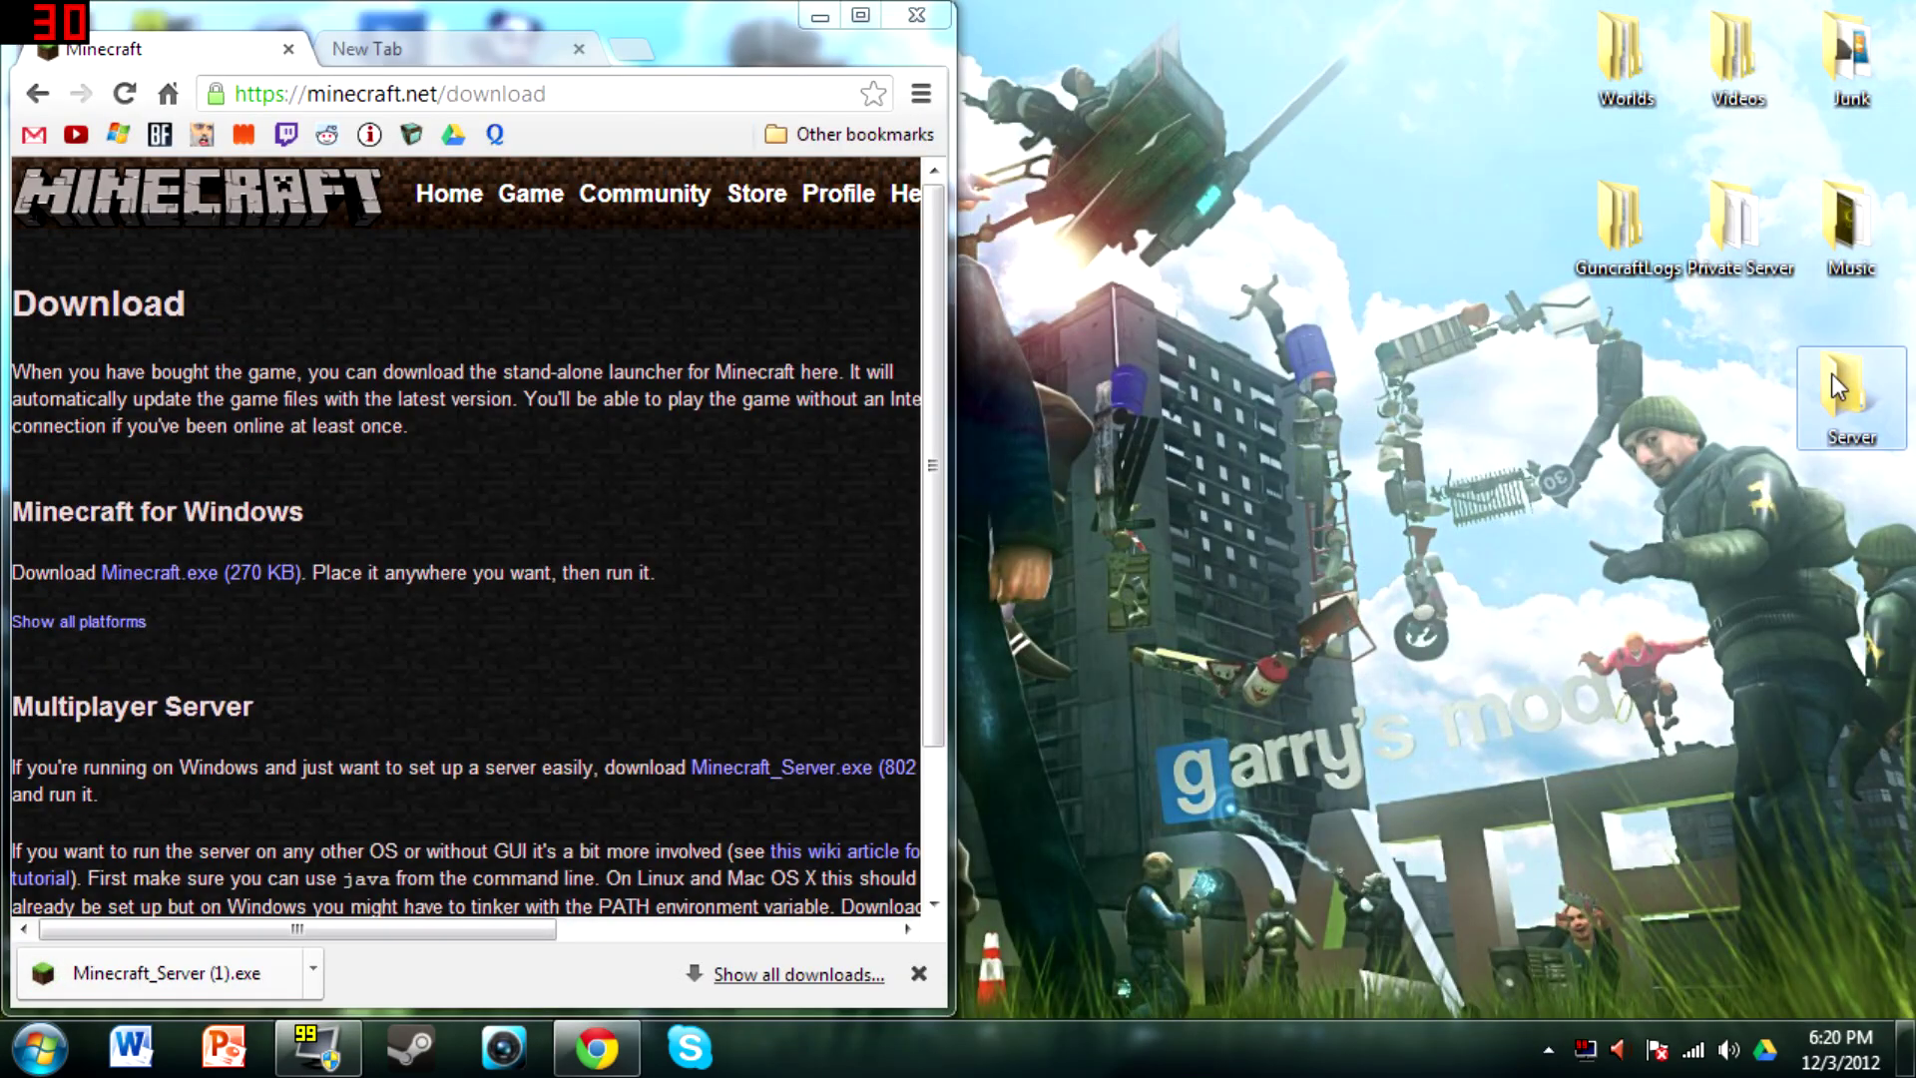
Open the desktop Server folder beside Chrome and move the downloaded server program into it
double_click(1834, 377)
left_click_drag(1561, 196, 2, 189)
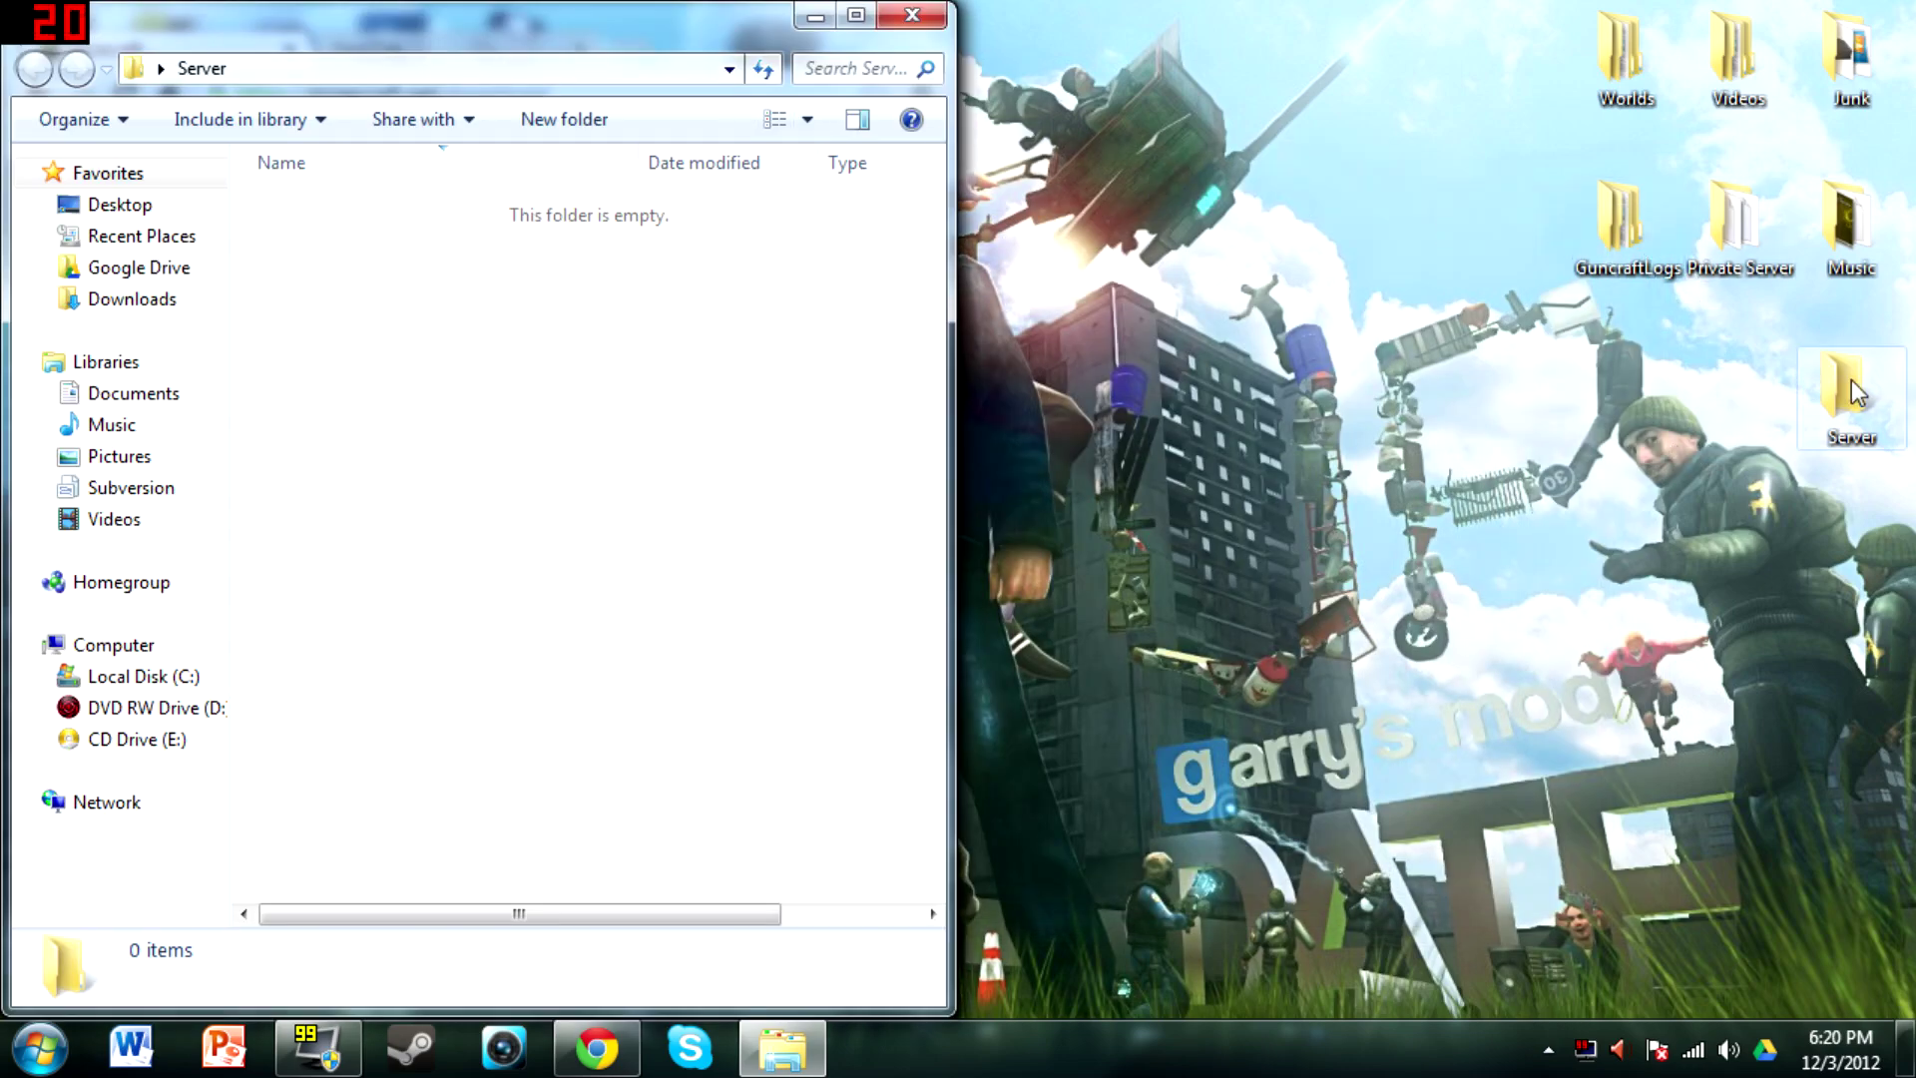
left_click_drag(698, 25, 1912, 18)
left_click_drag(169, 972, 1457, 431)
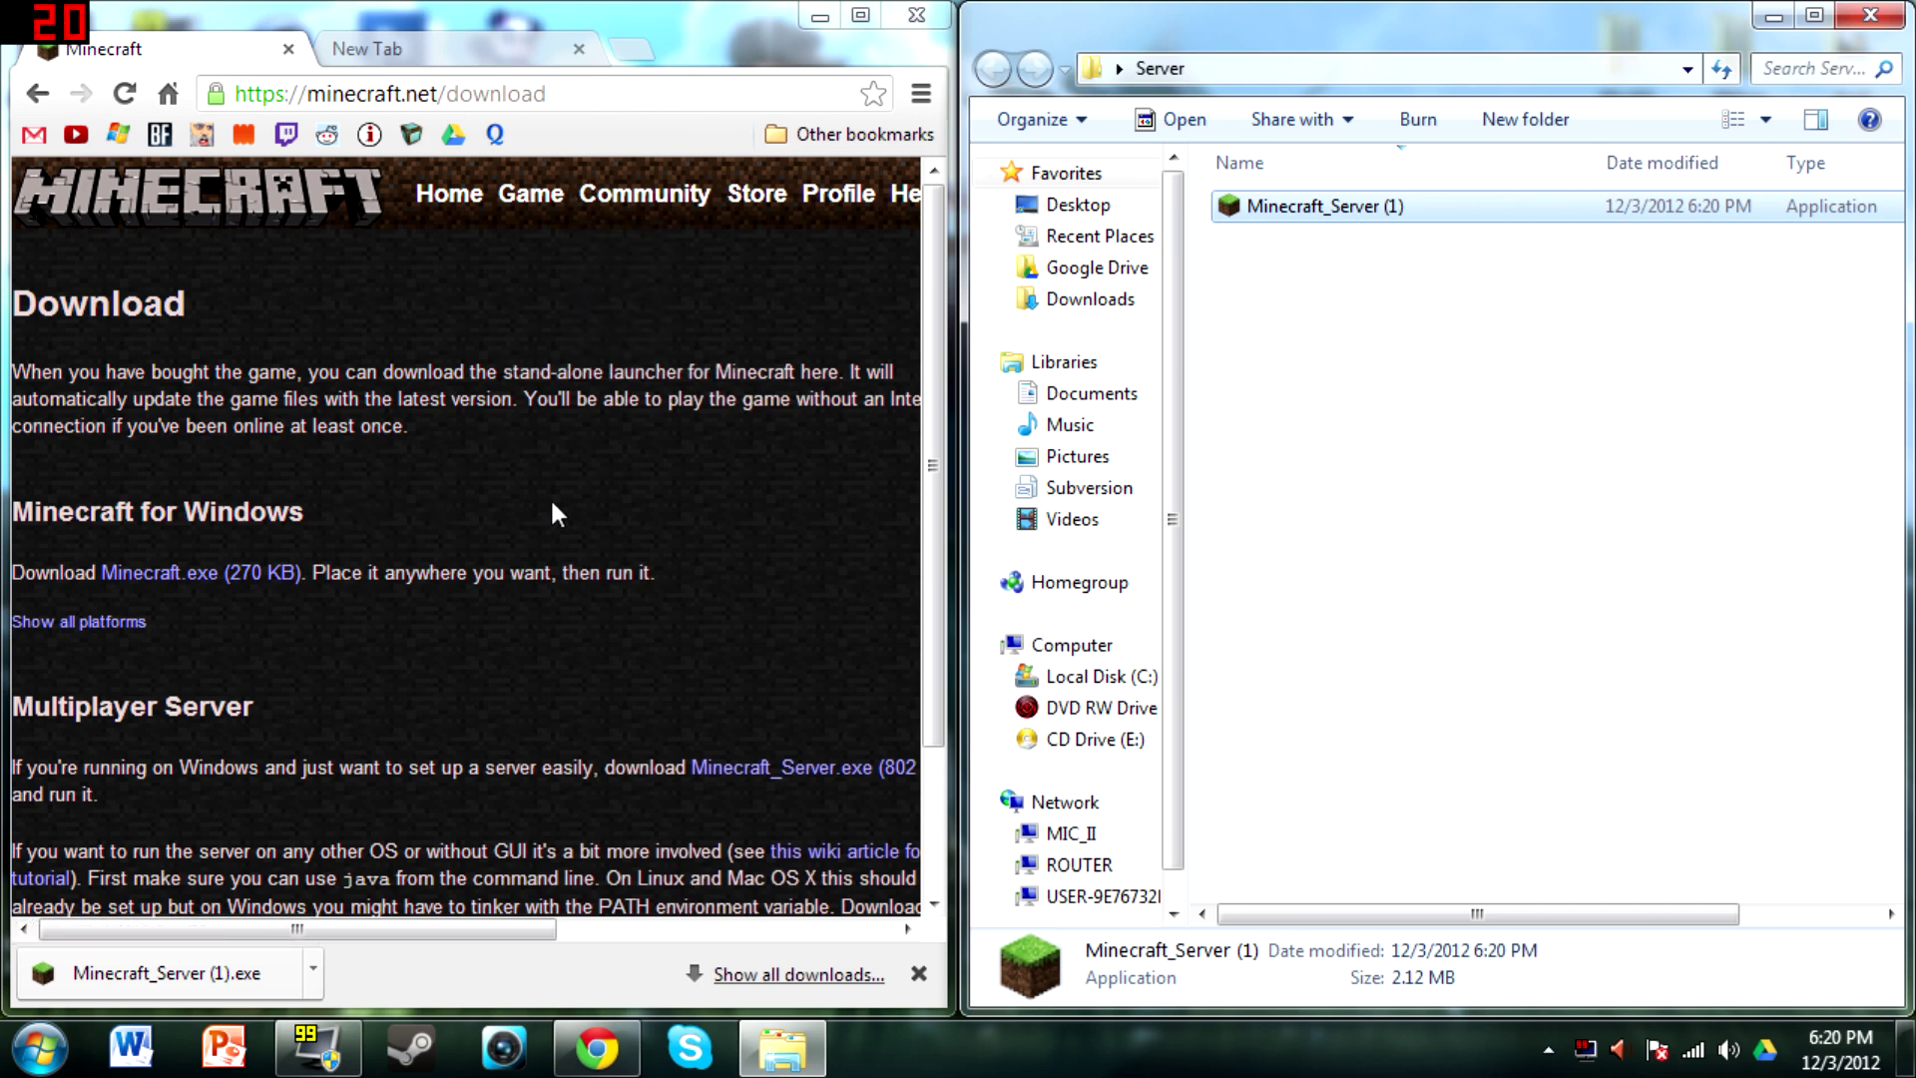
Rename the file to Minecraft_Server, dropping the (1) suffix, and launch it
right_click(1322, 206)
left_click(1405, 848)
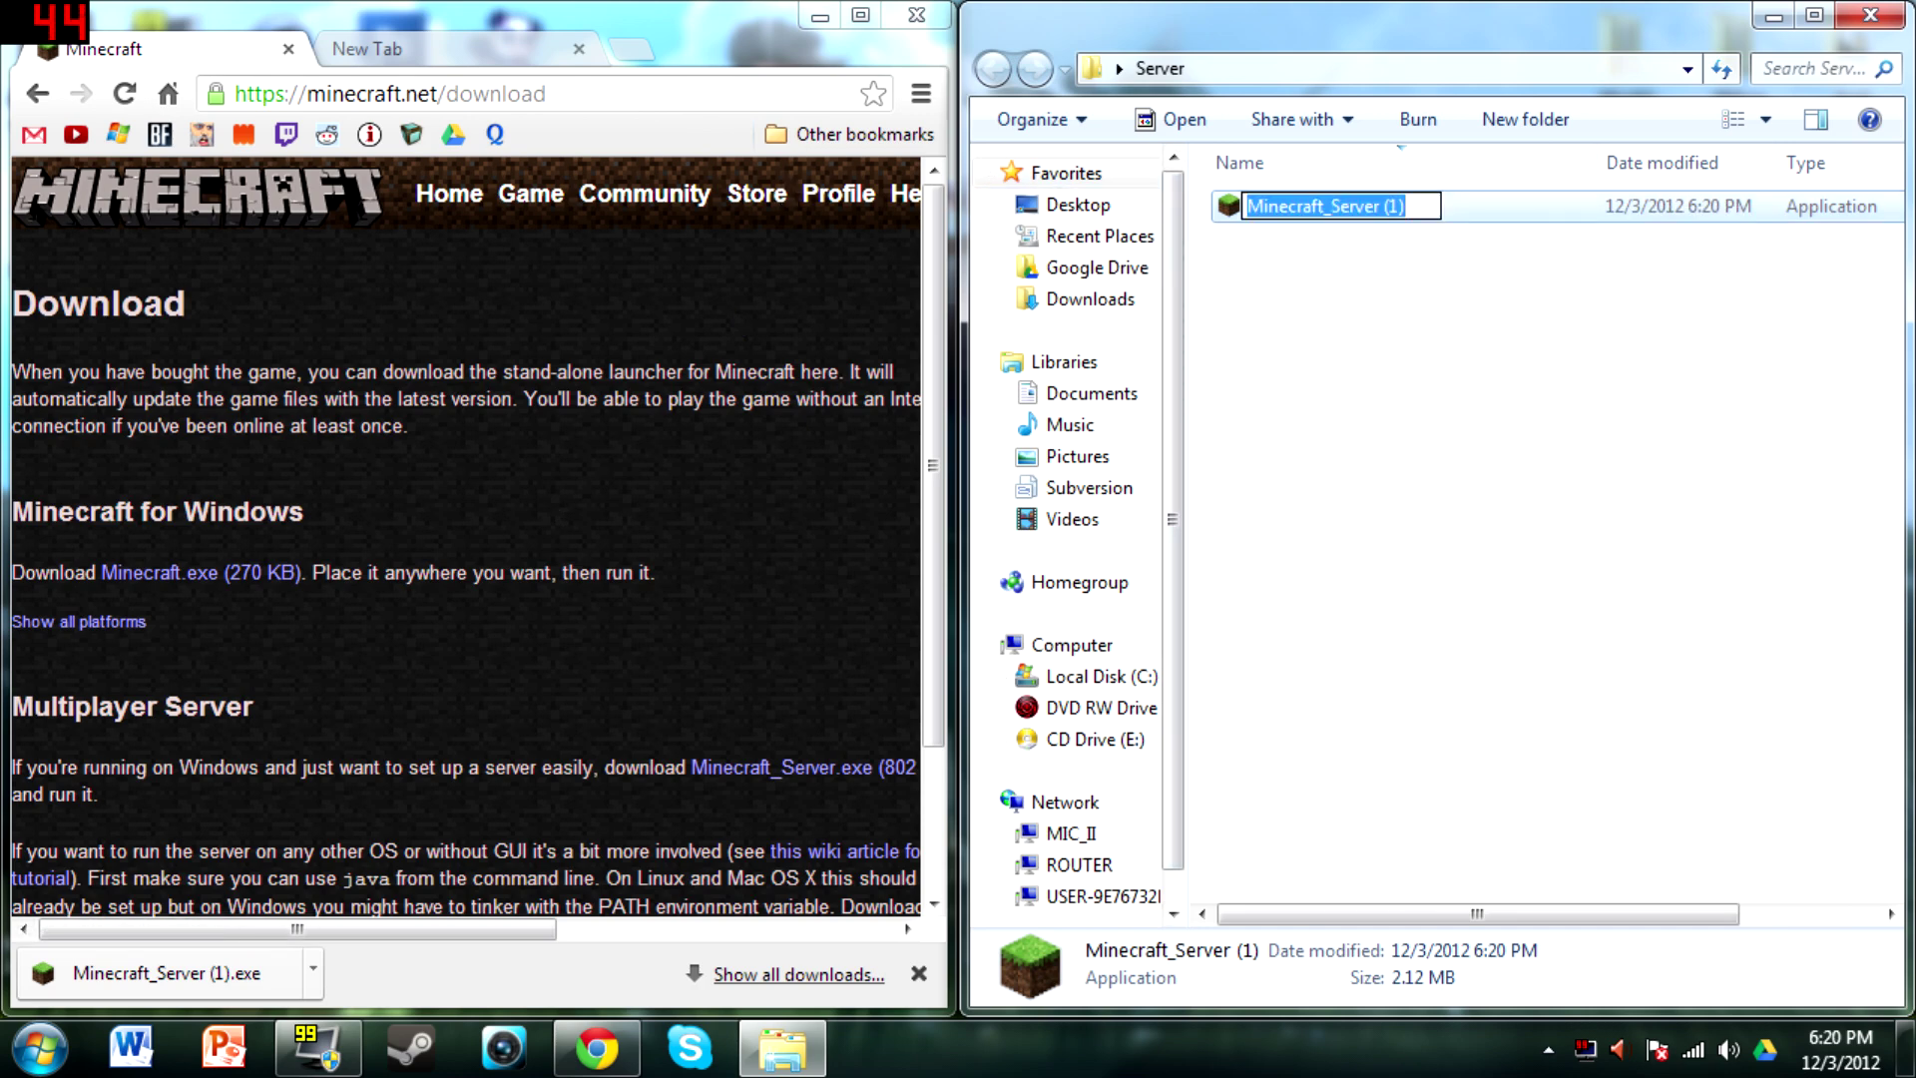
key("End")
key("BackSpace")
key("BackSpace")
key("BackSpace")
key("BackSpace")
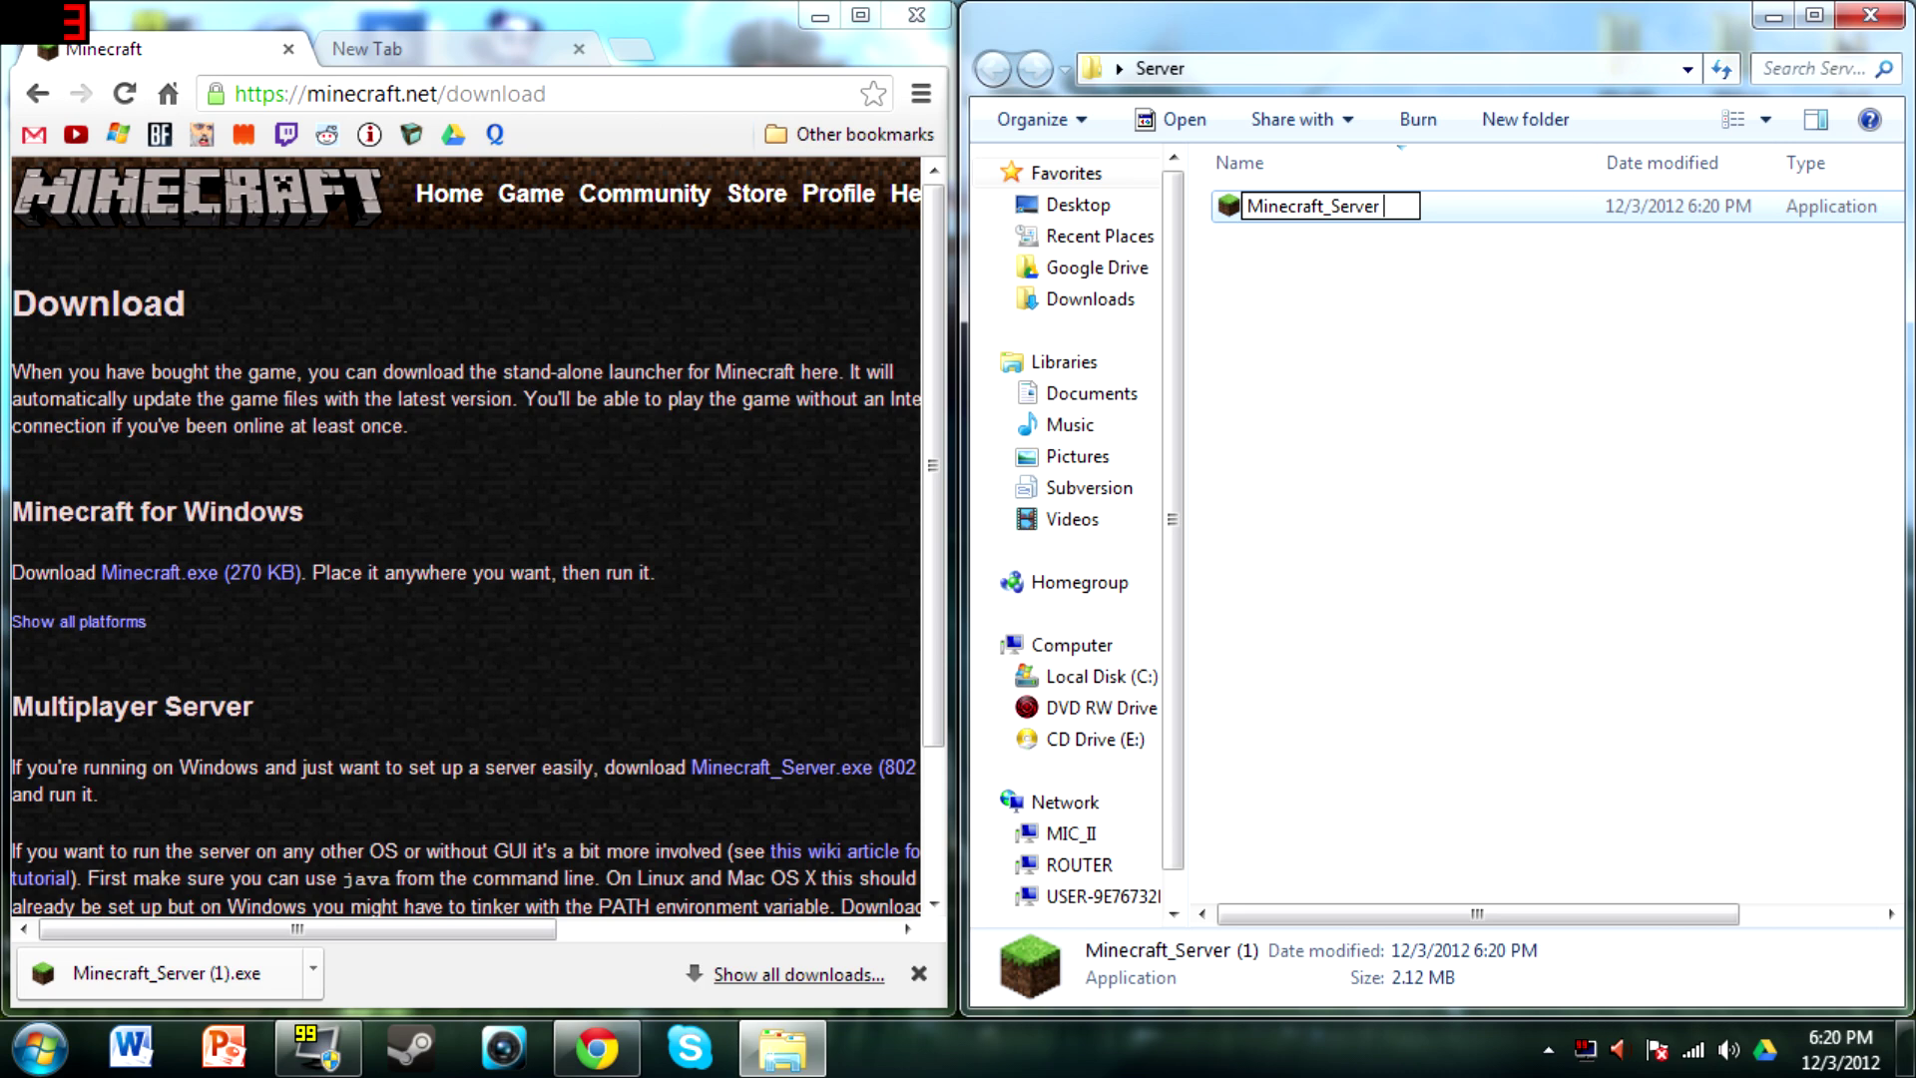
left_click(1417, 285)
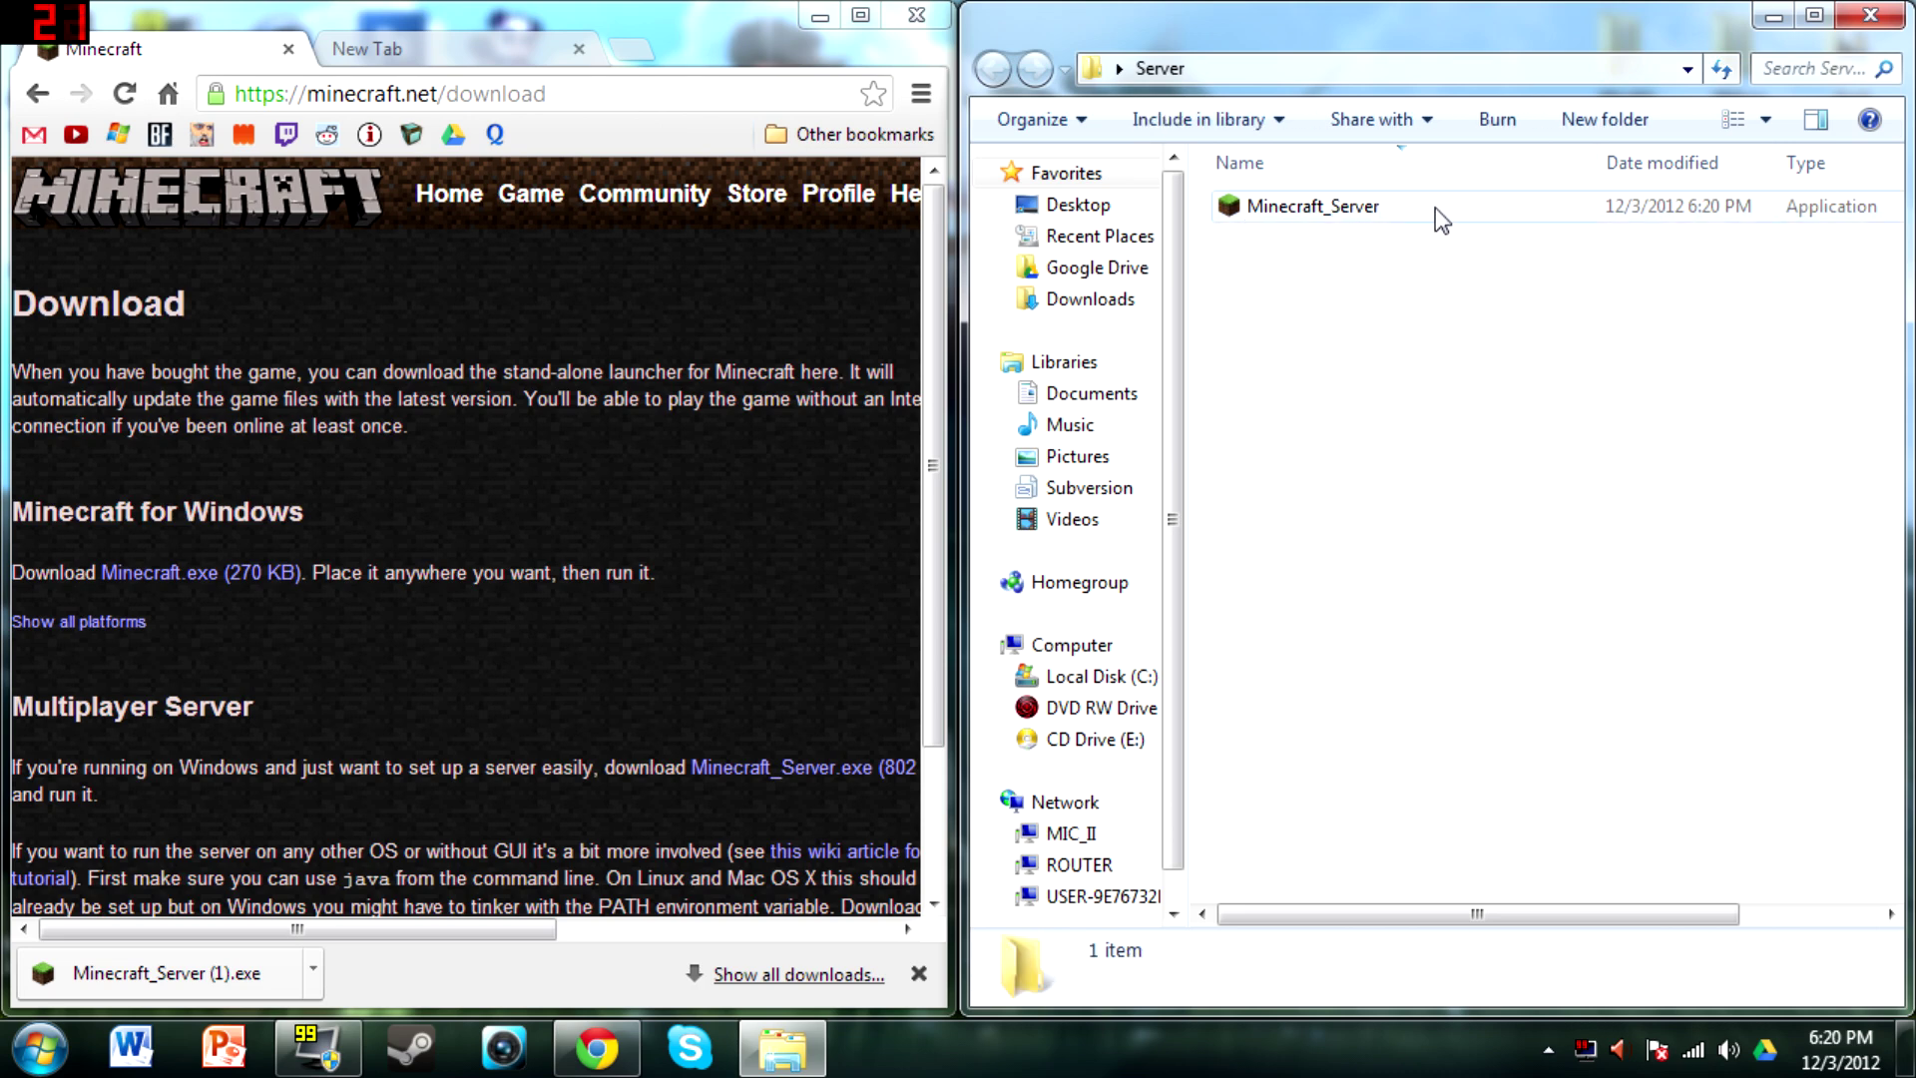
double_click(1433, 207)
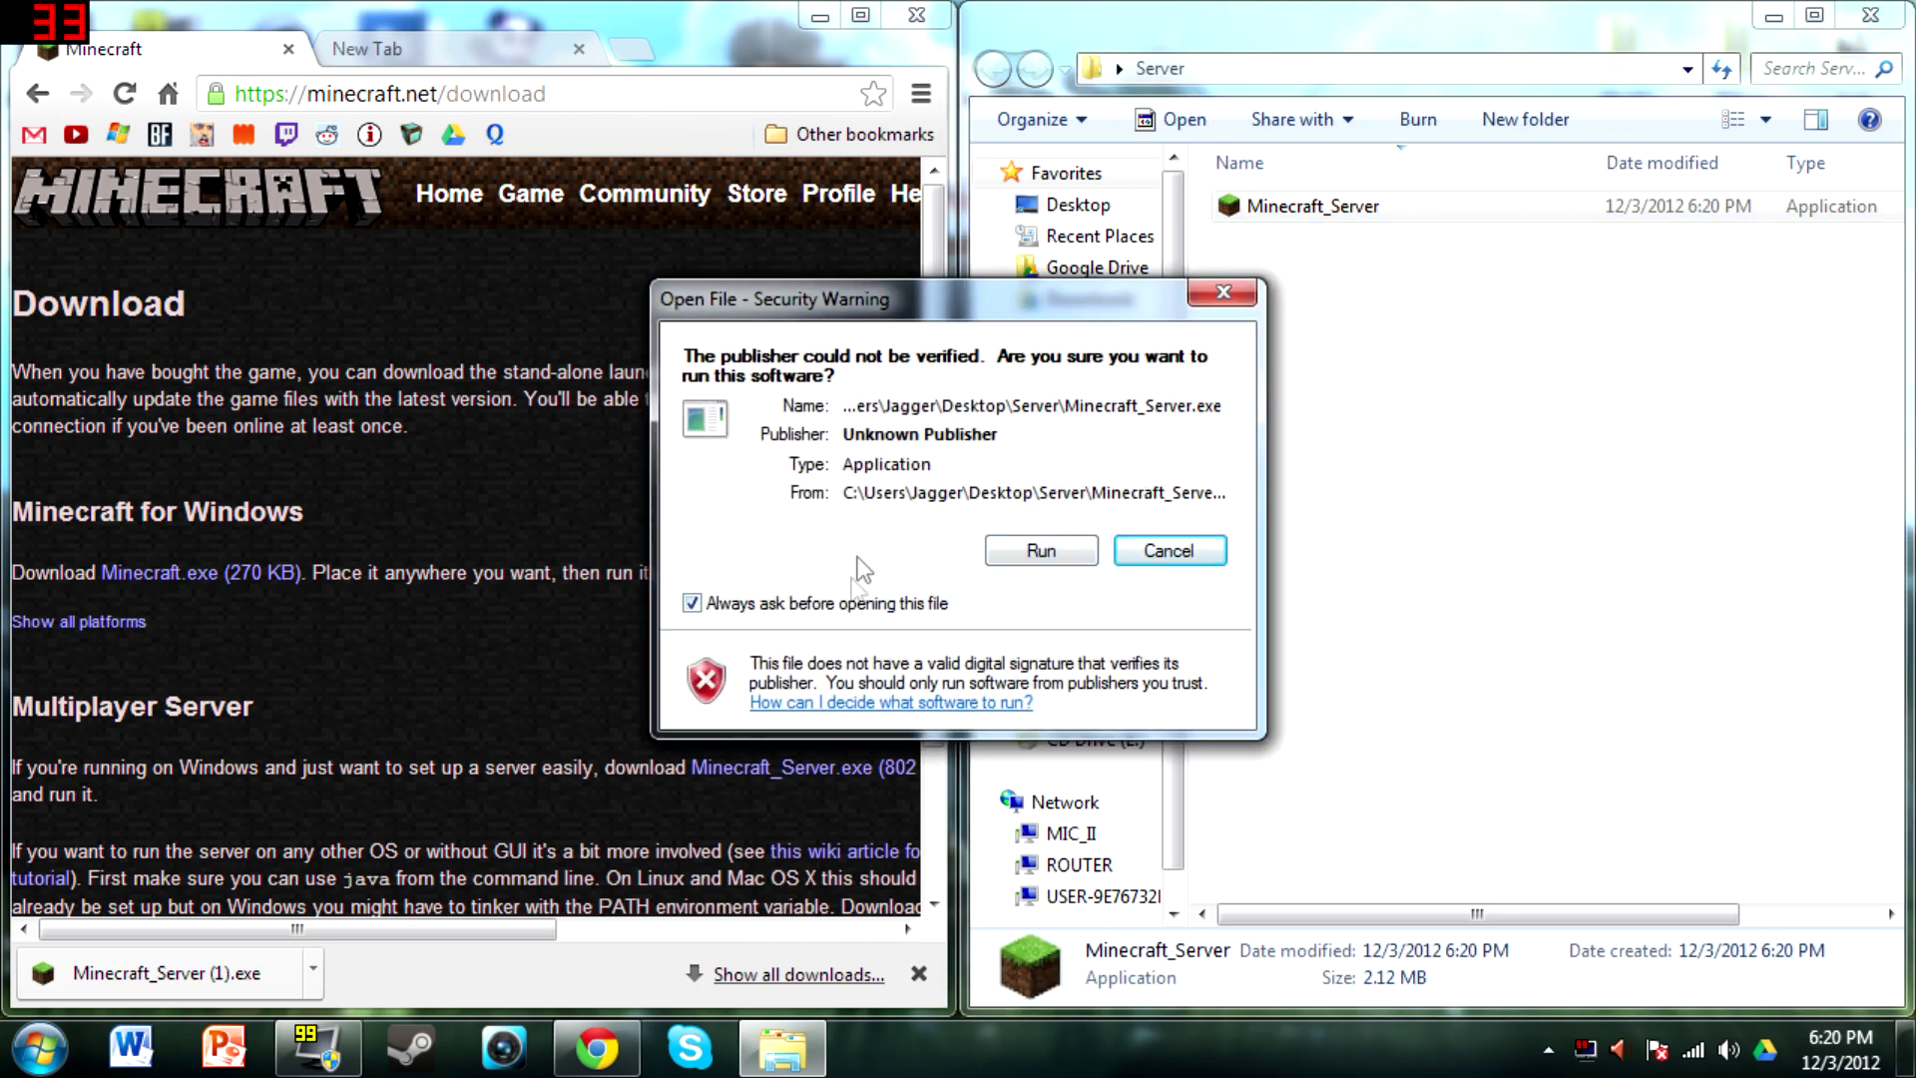
Allow the server program to run without future warnings, then shut it down with the stop command
left_click(816, 605)
left_click(1026, 547)
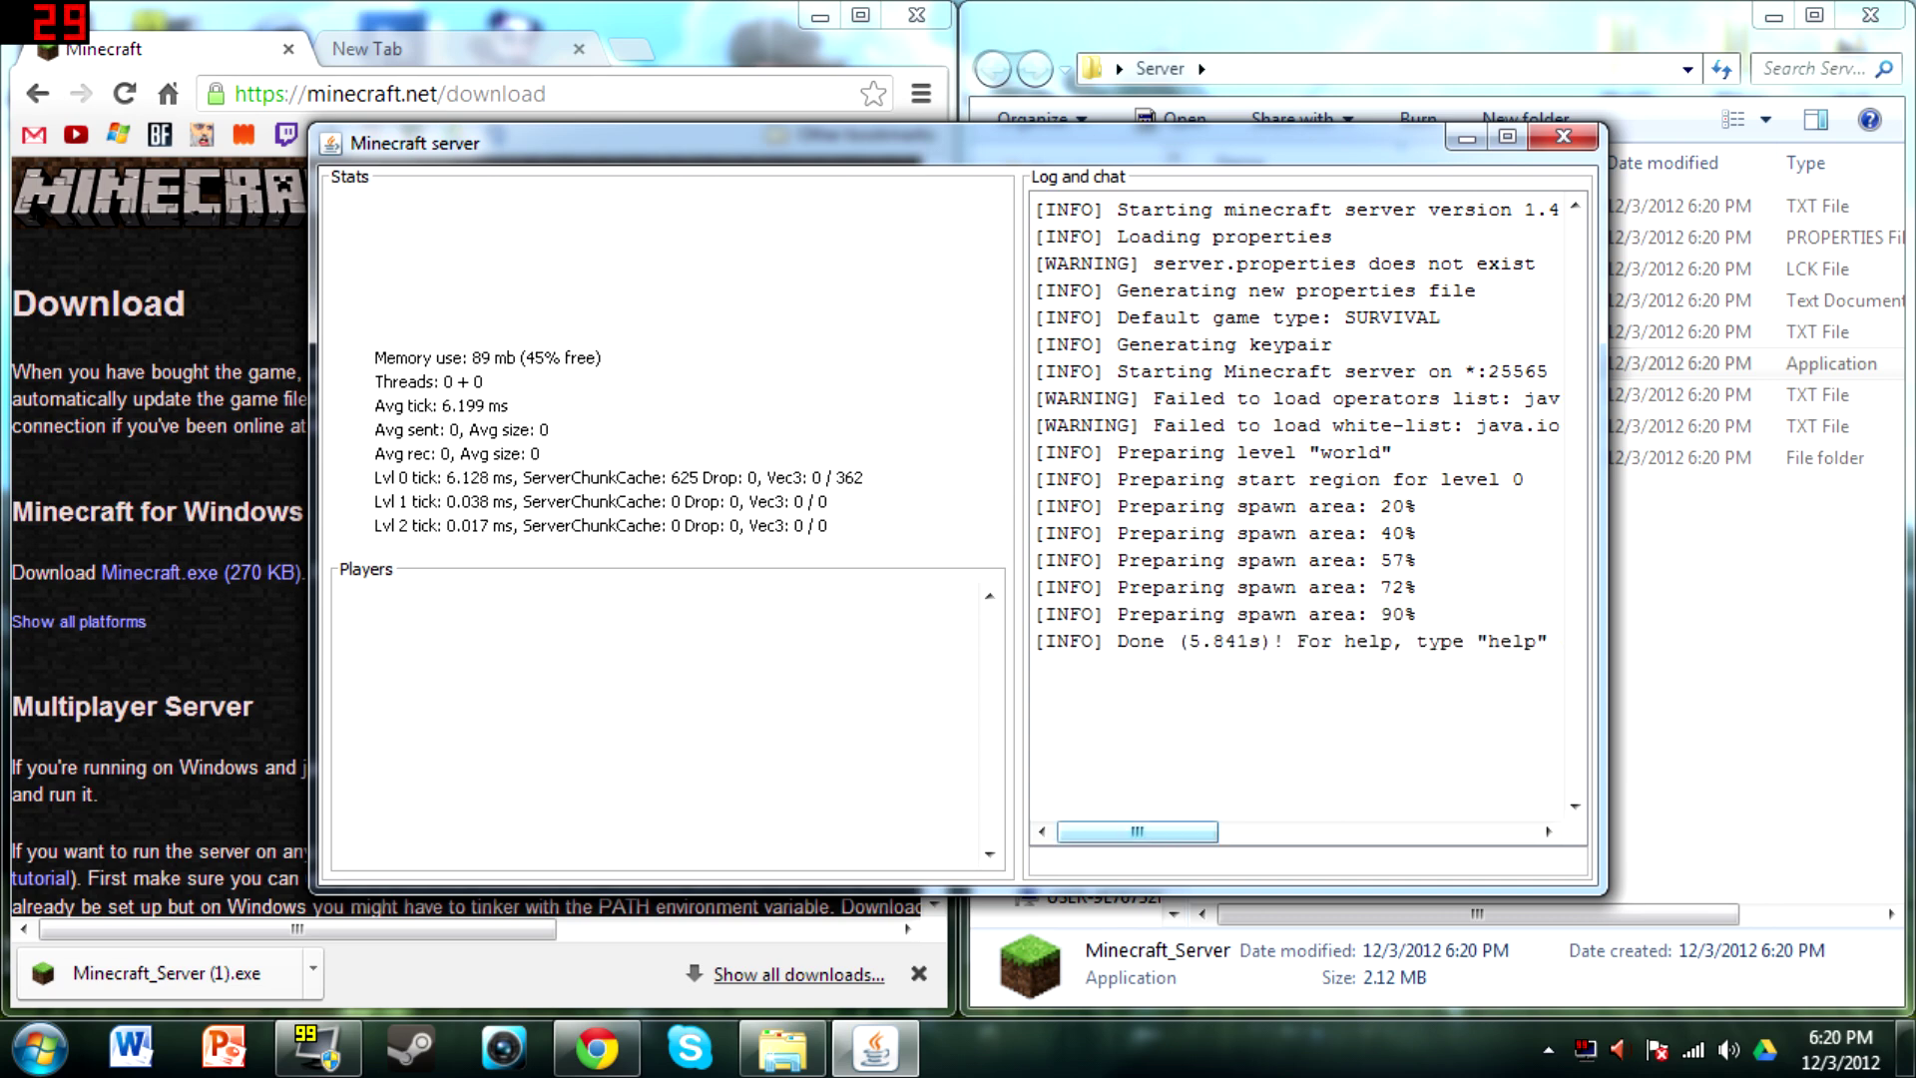
type("stop")
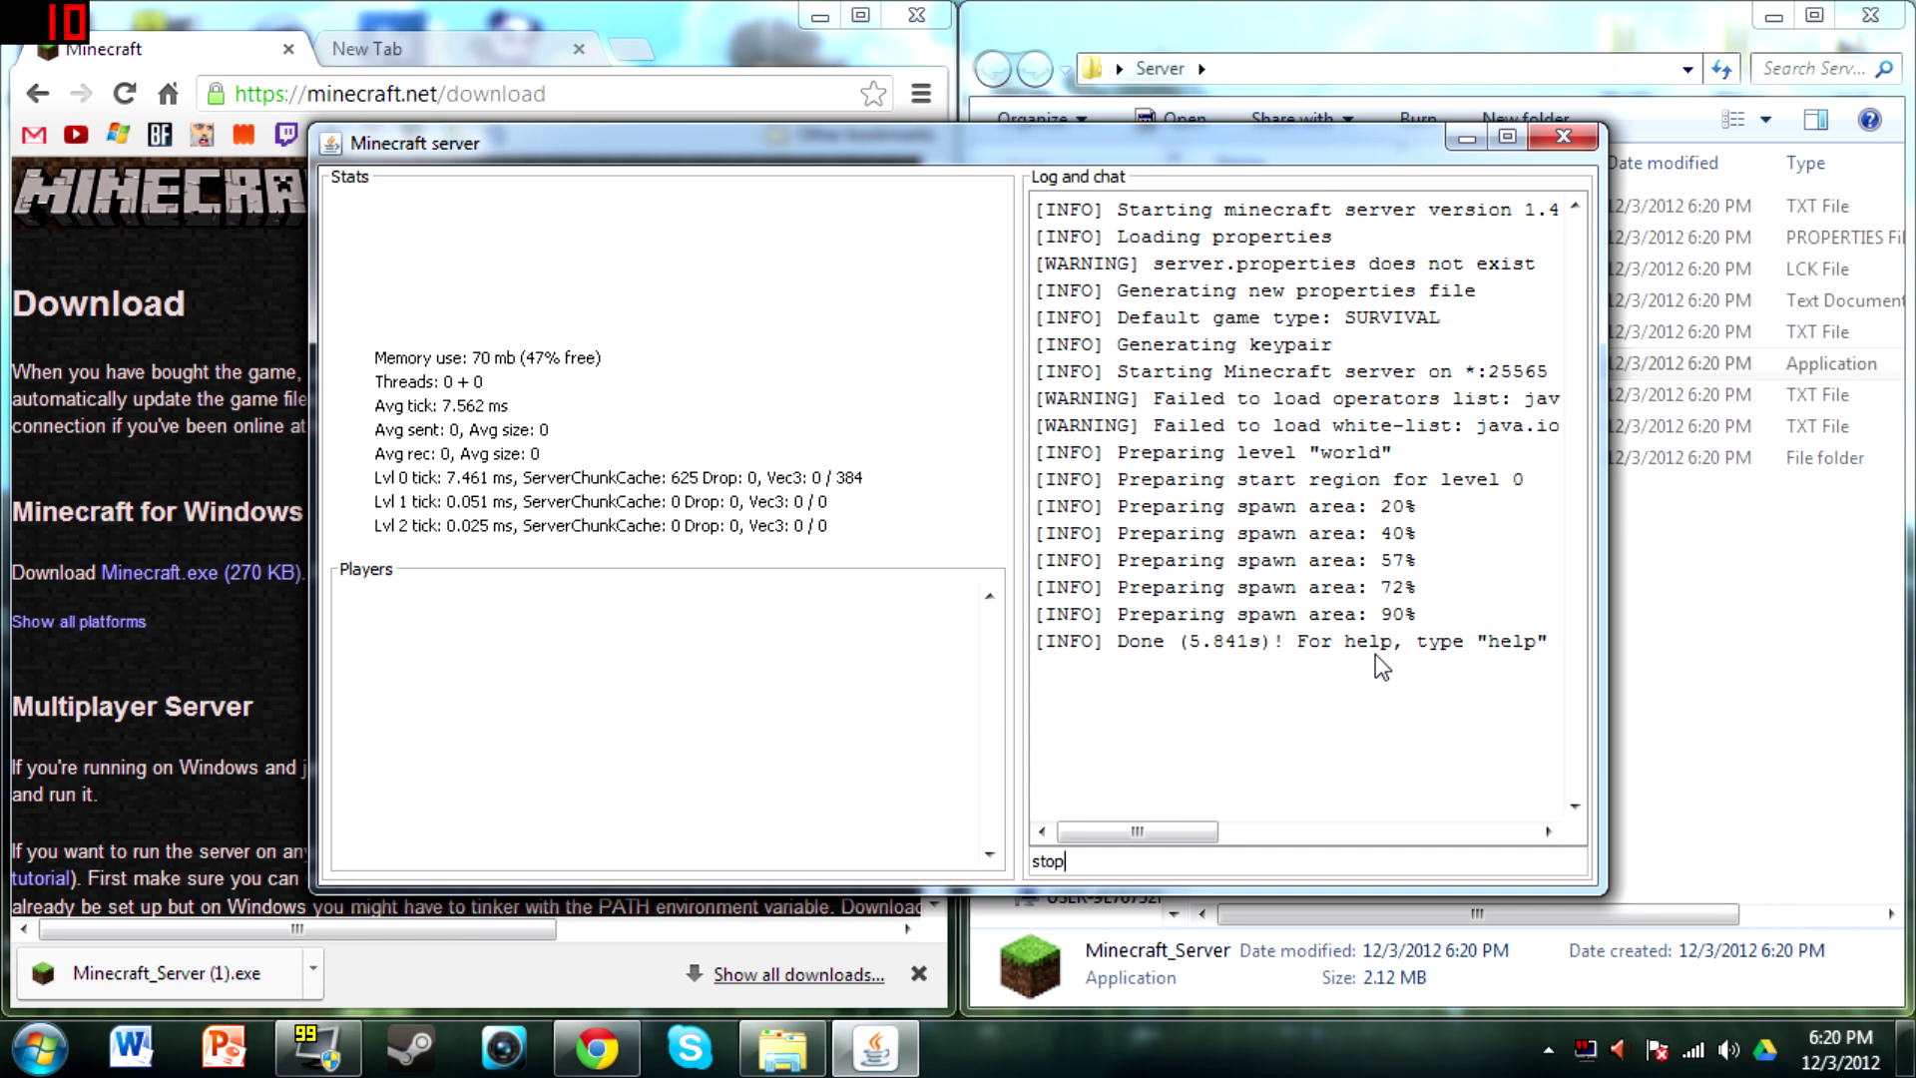
key("Return")
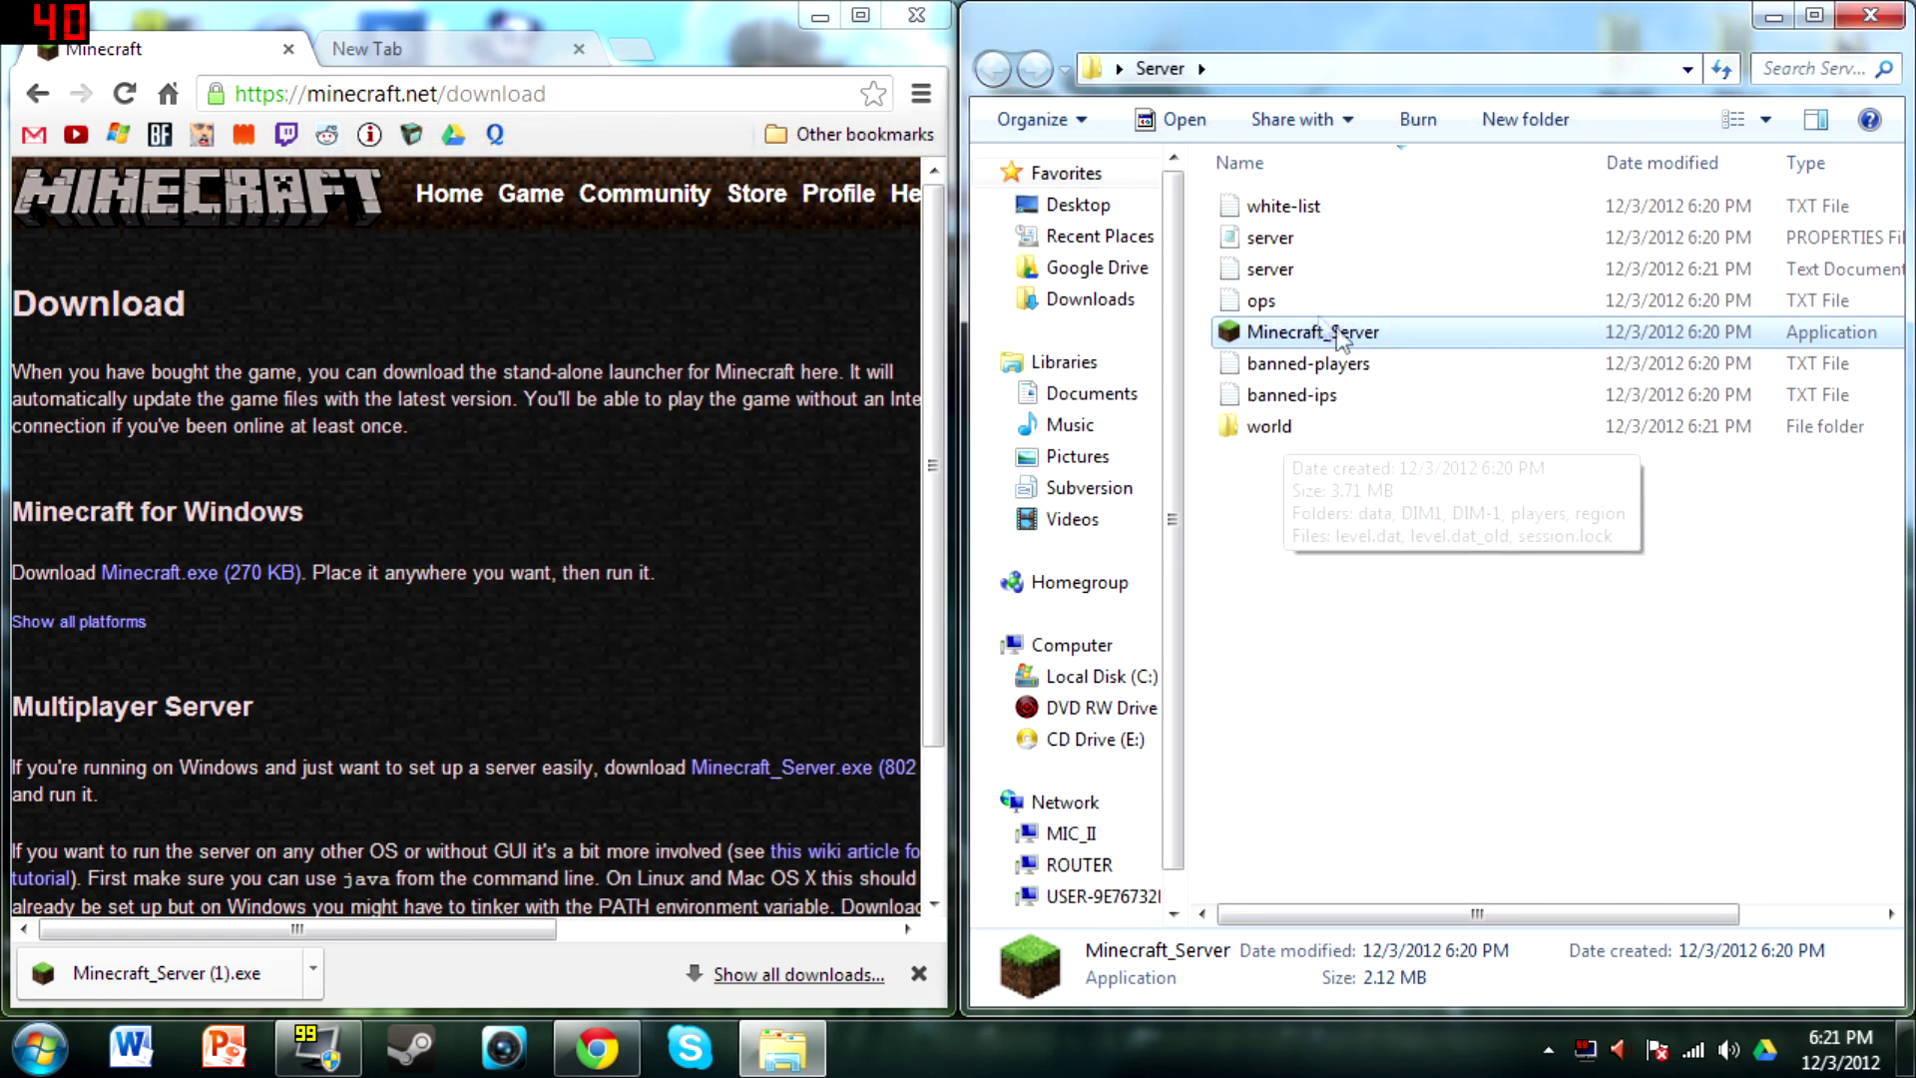
Open the white-list file in Notepad instead of Notepad++
double_click(1316, 210)
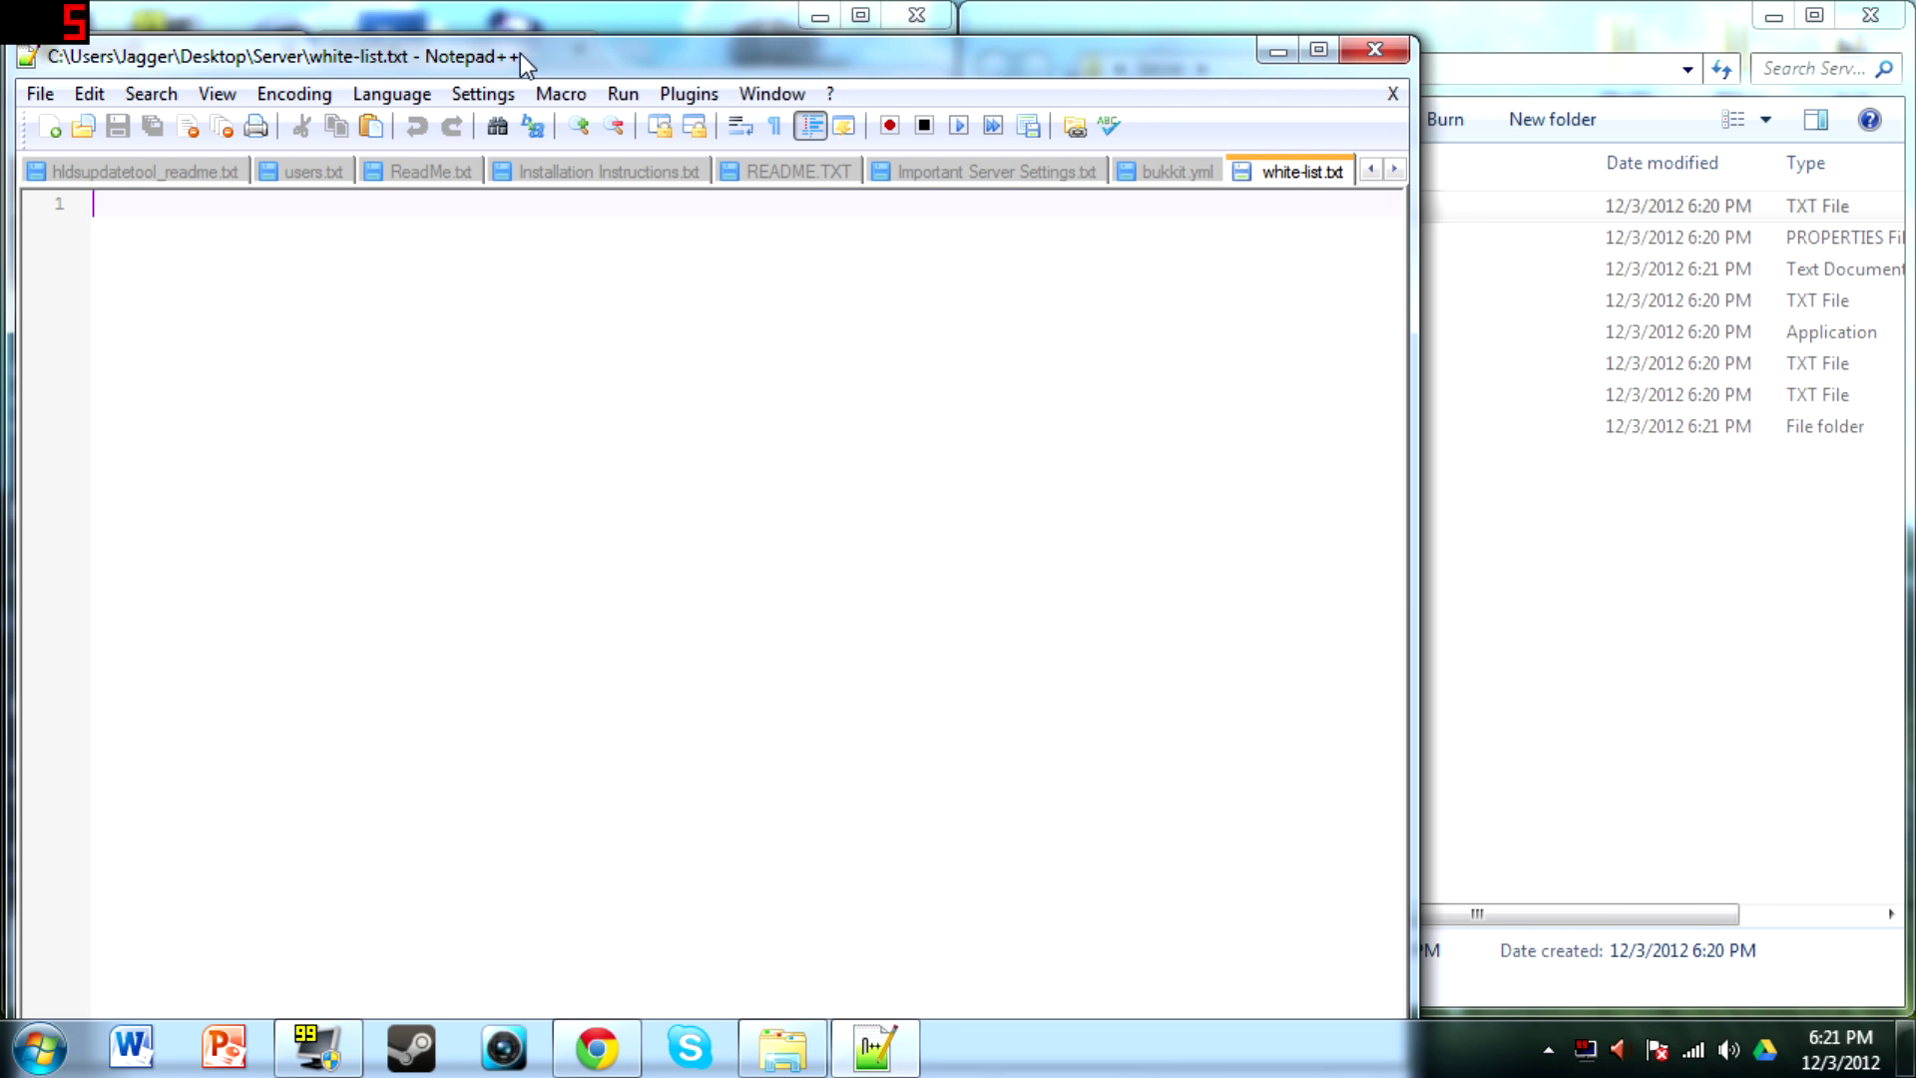
left_click(1371, 52)
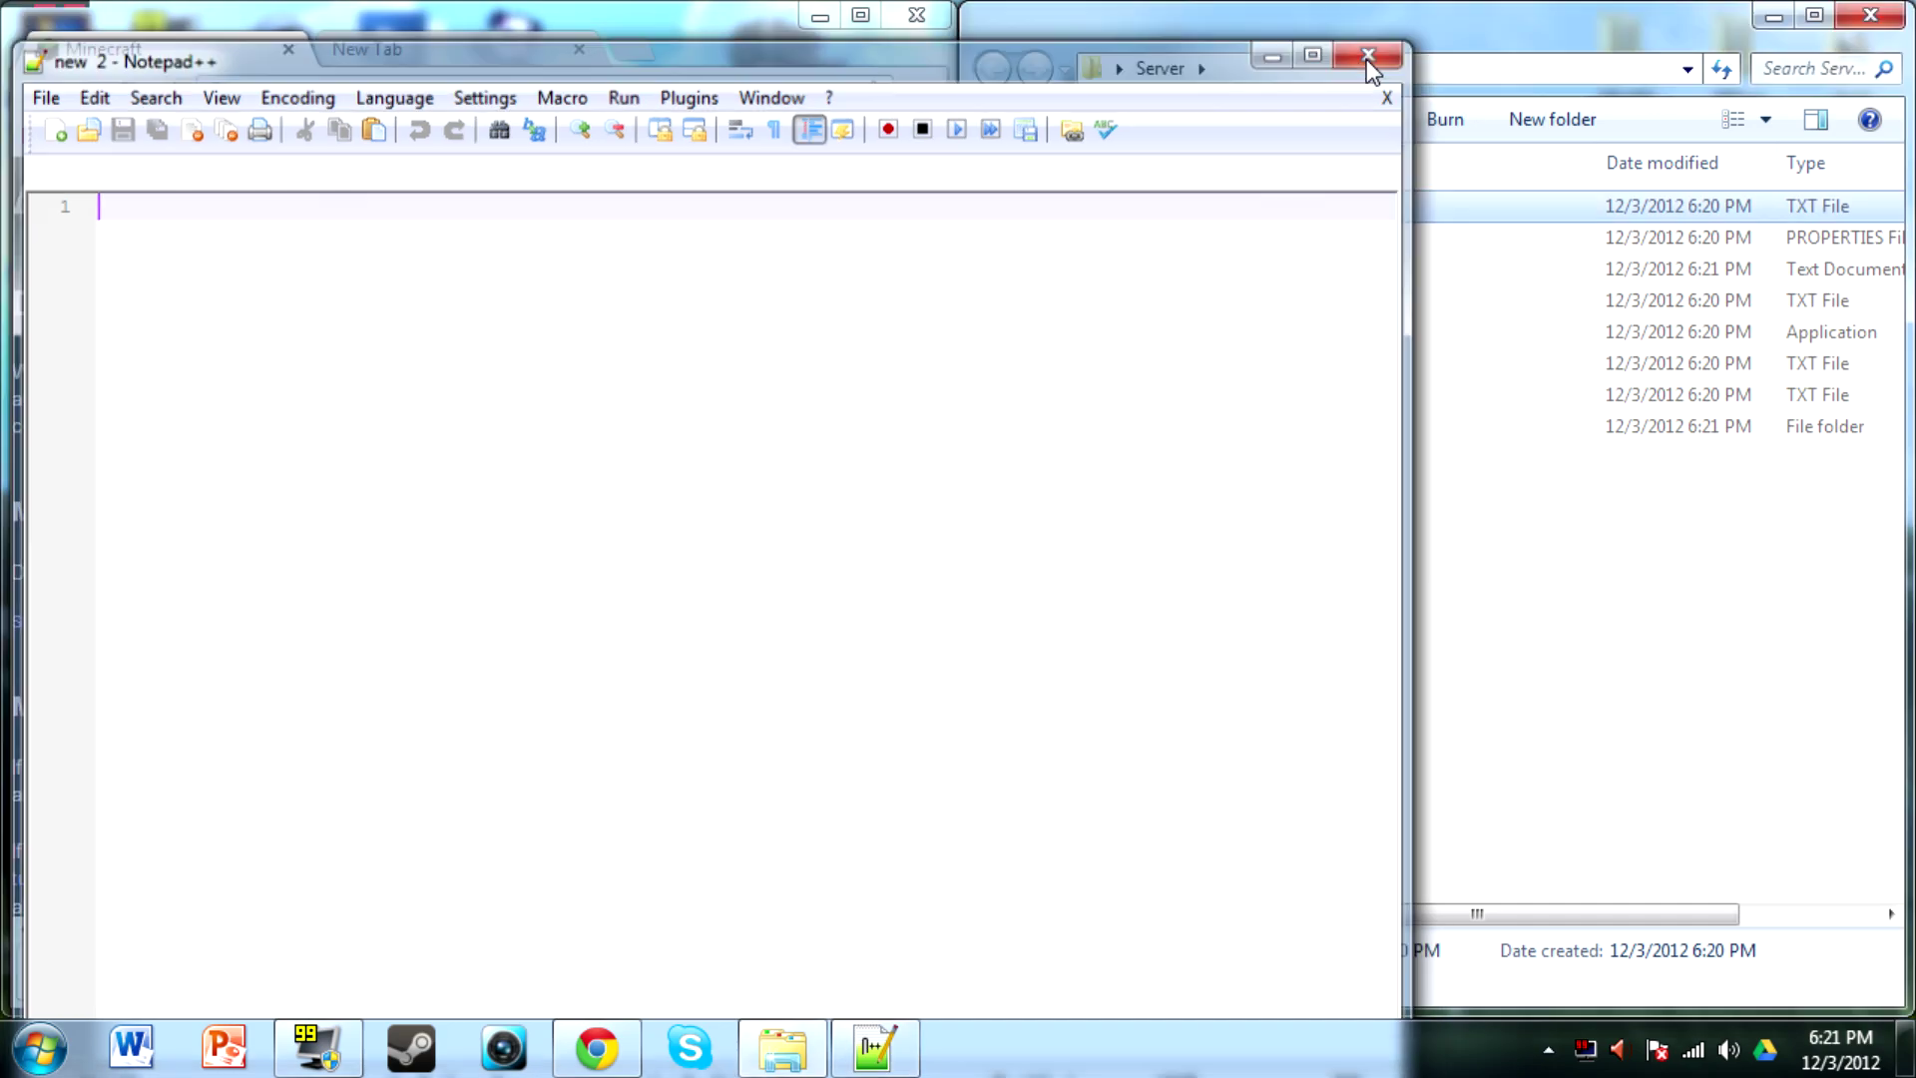
right_click(1349, 194)
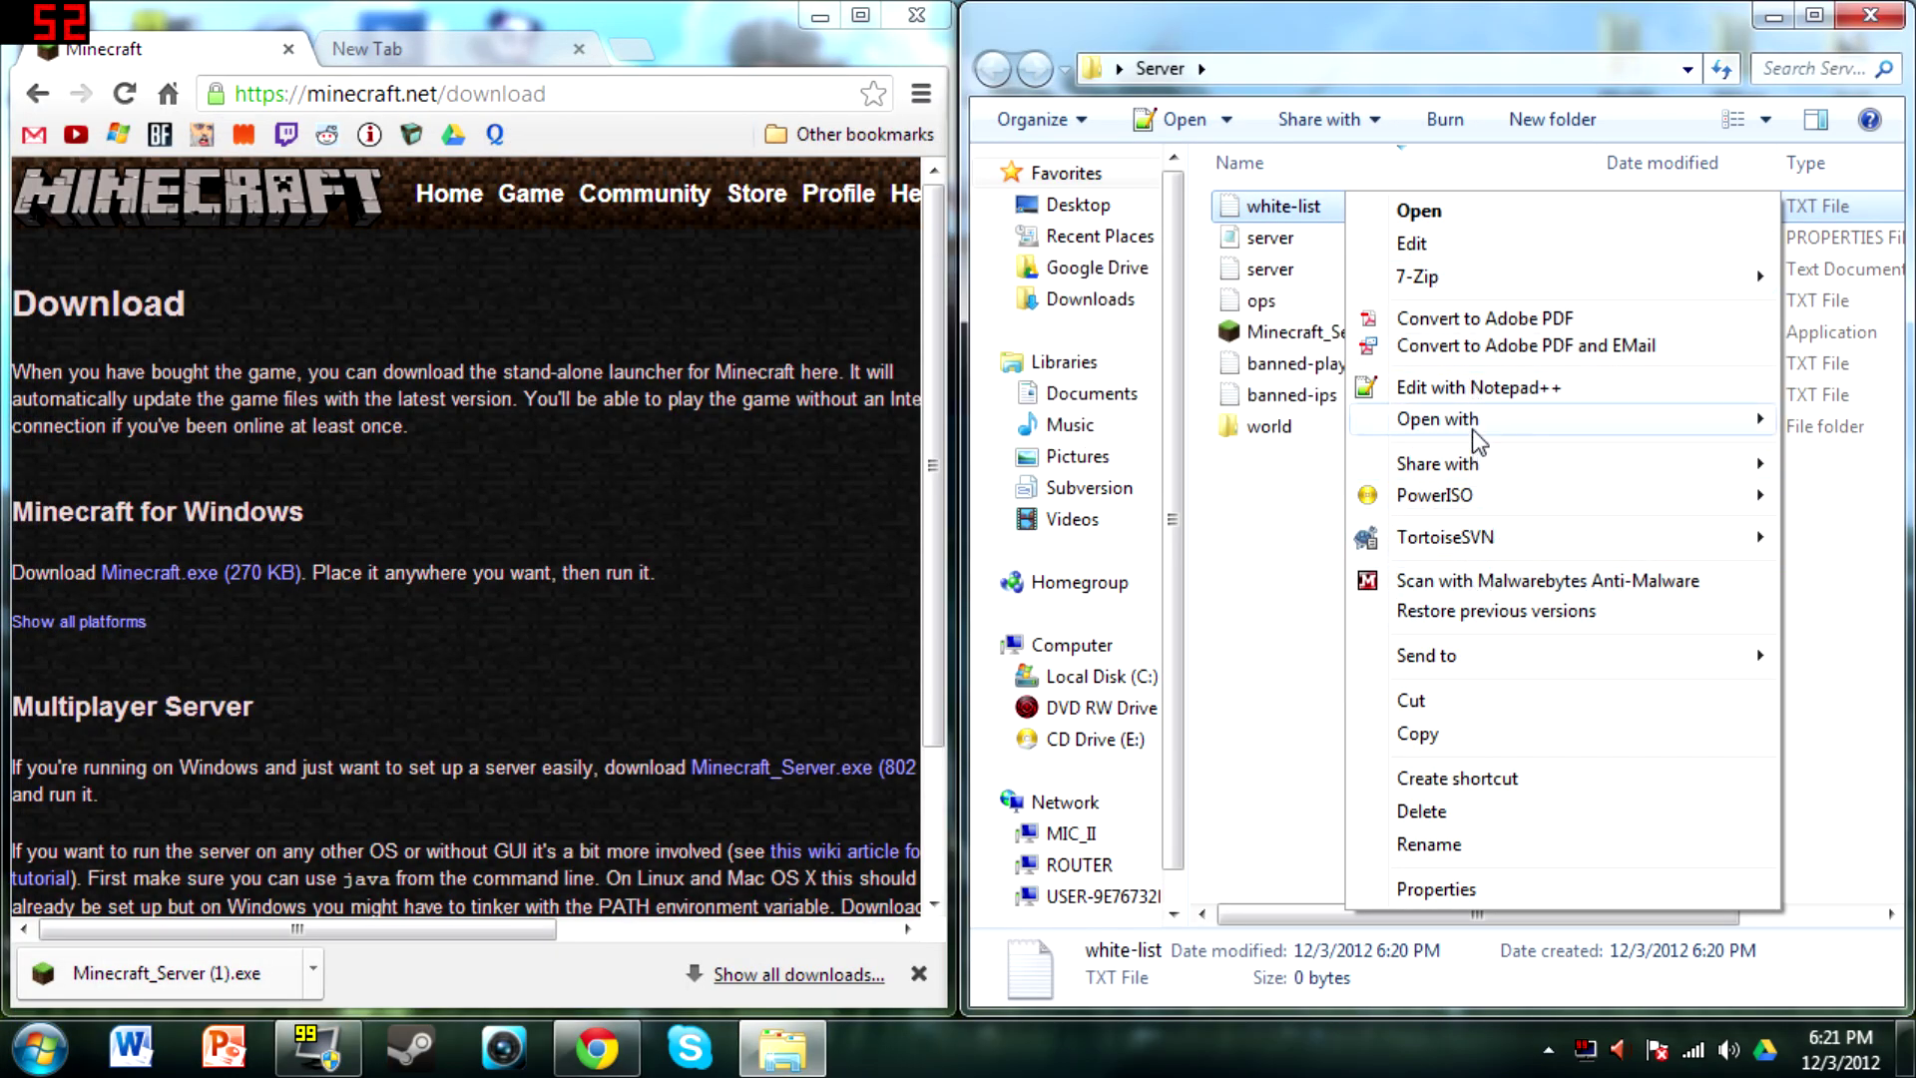
mouse_move(1478, 439)
left_click(1178, 455)
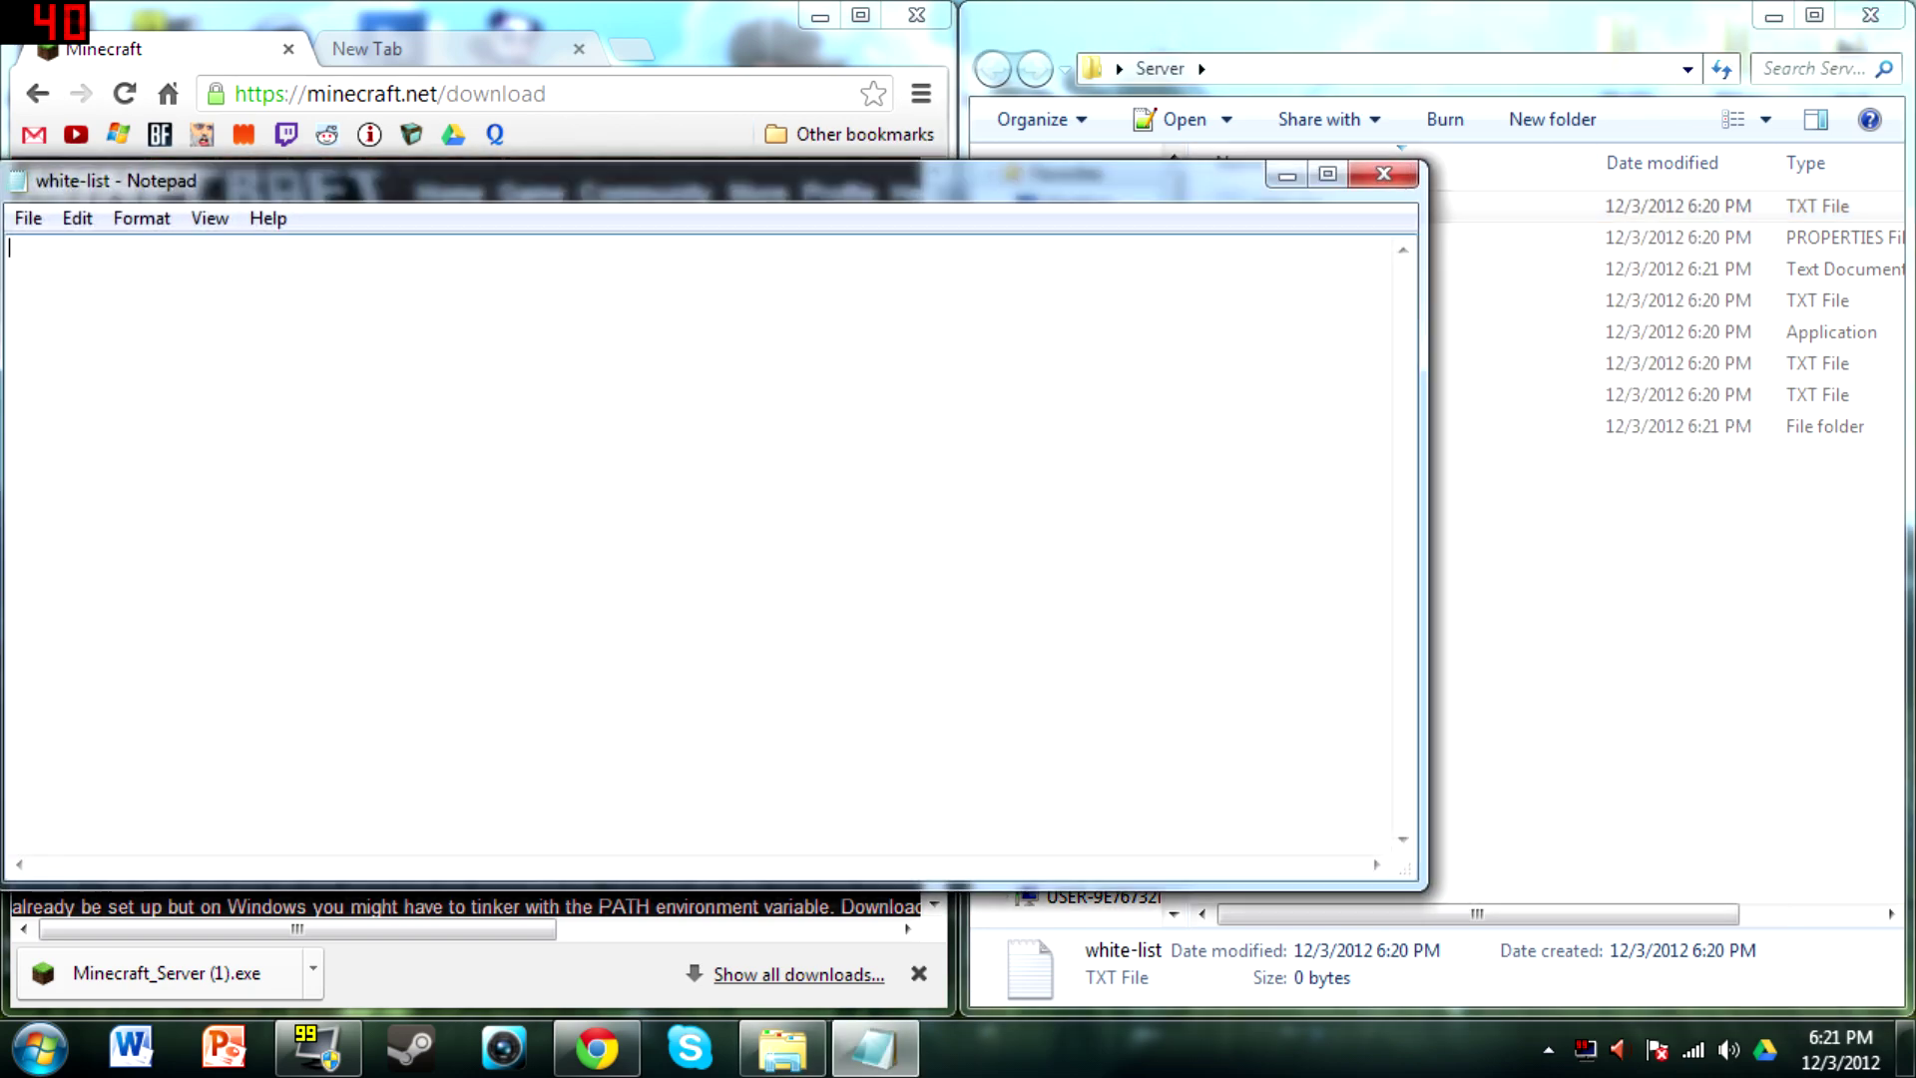
left_click_drag(789, 197, 1005, 179)
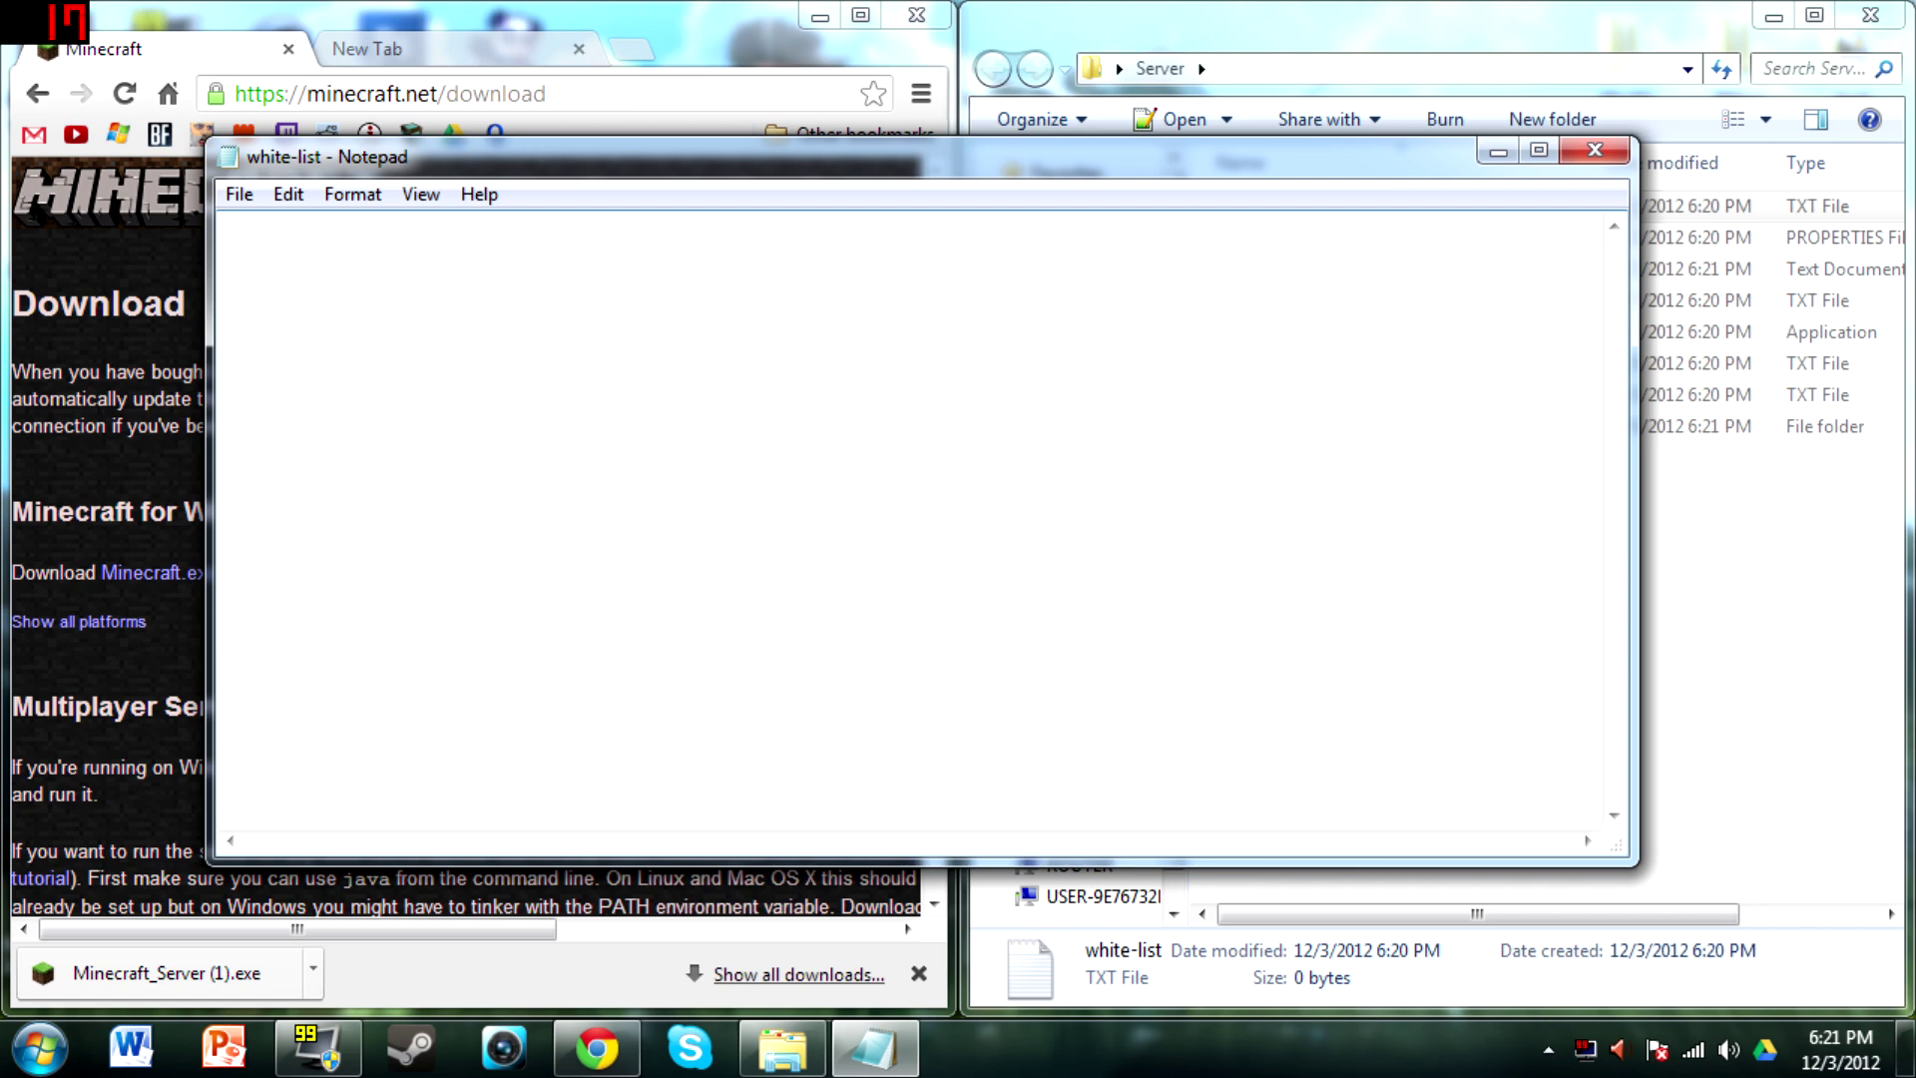
Enter a player's username in the white-list, save it, and close Notepad
type("ZombieSlayer98")
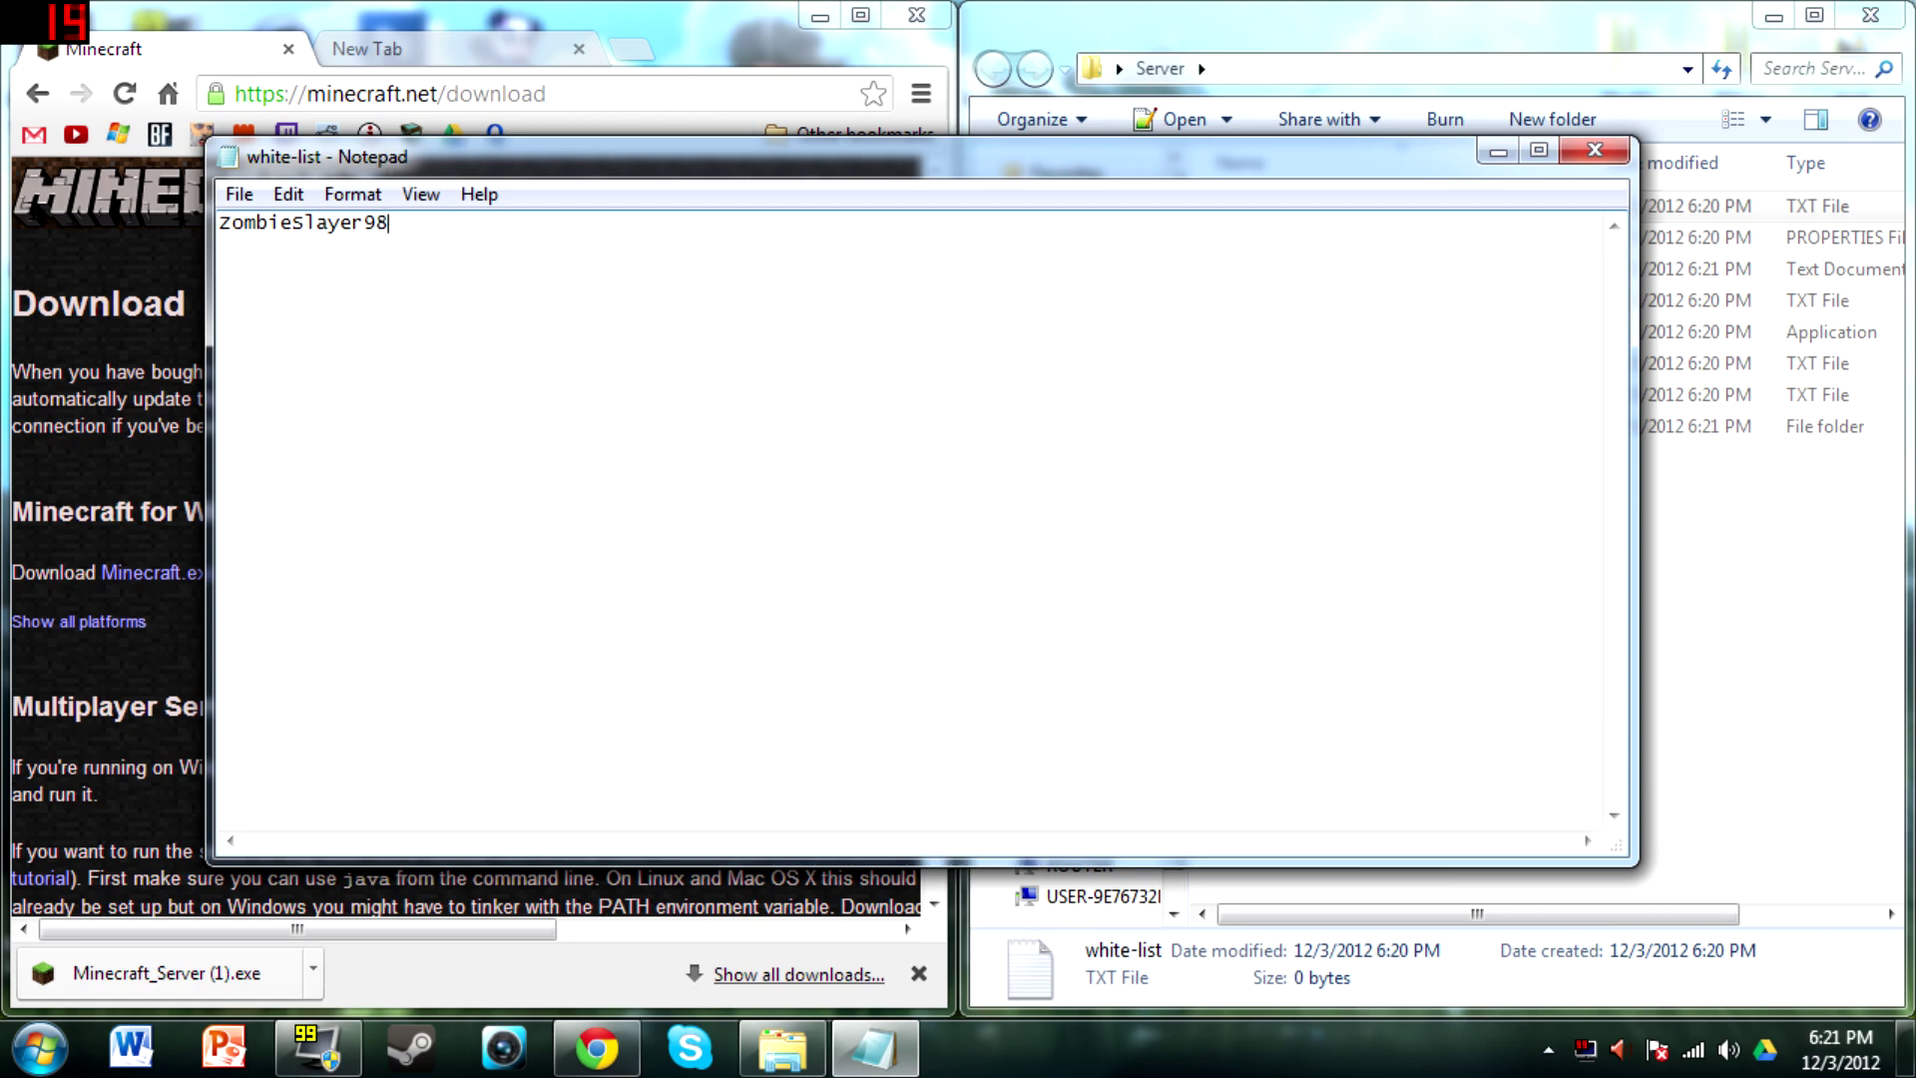
left_click(241, 193)
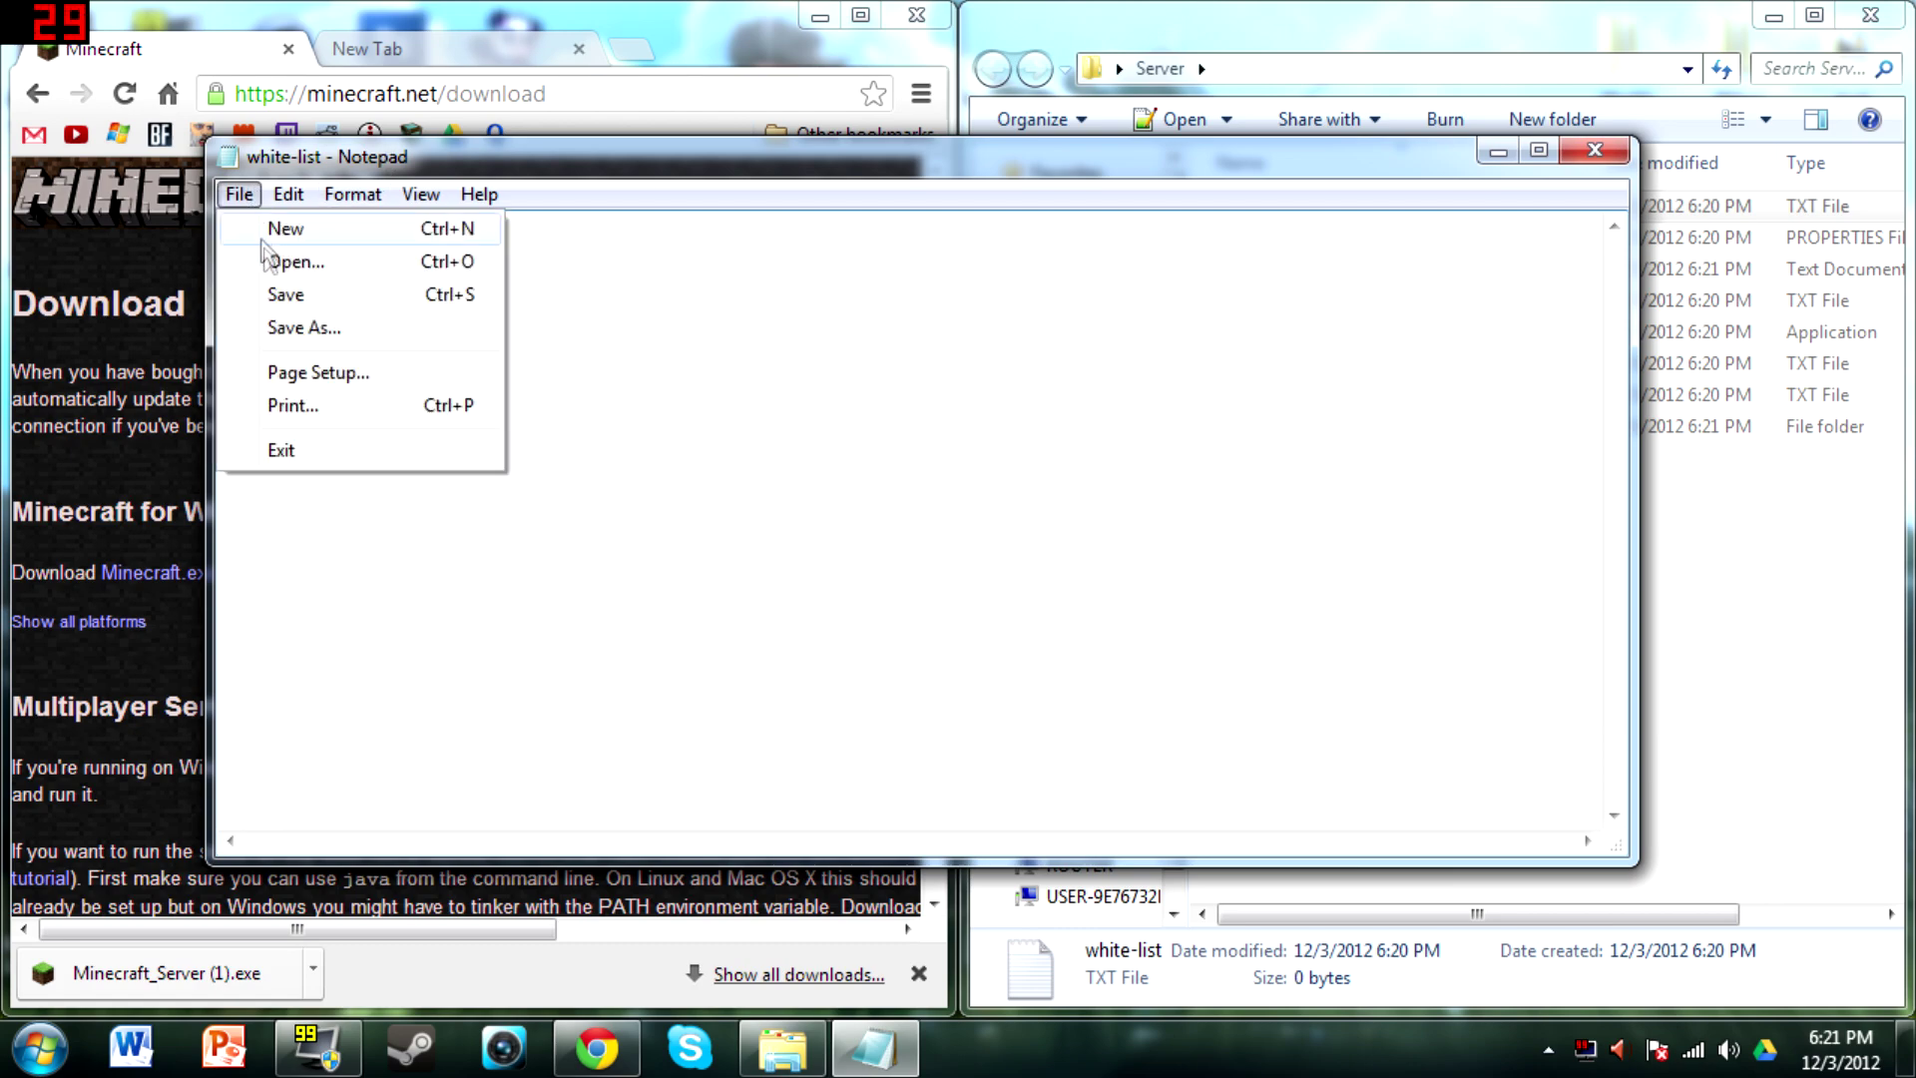
left_click(290, 294)
left_click(1595, 151)
Open the server properties and change level-name from world to test
double_click(1375, 239)
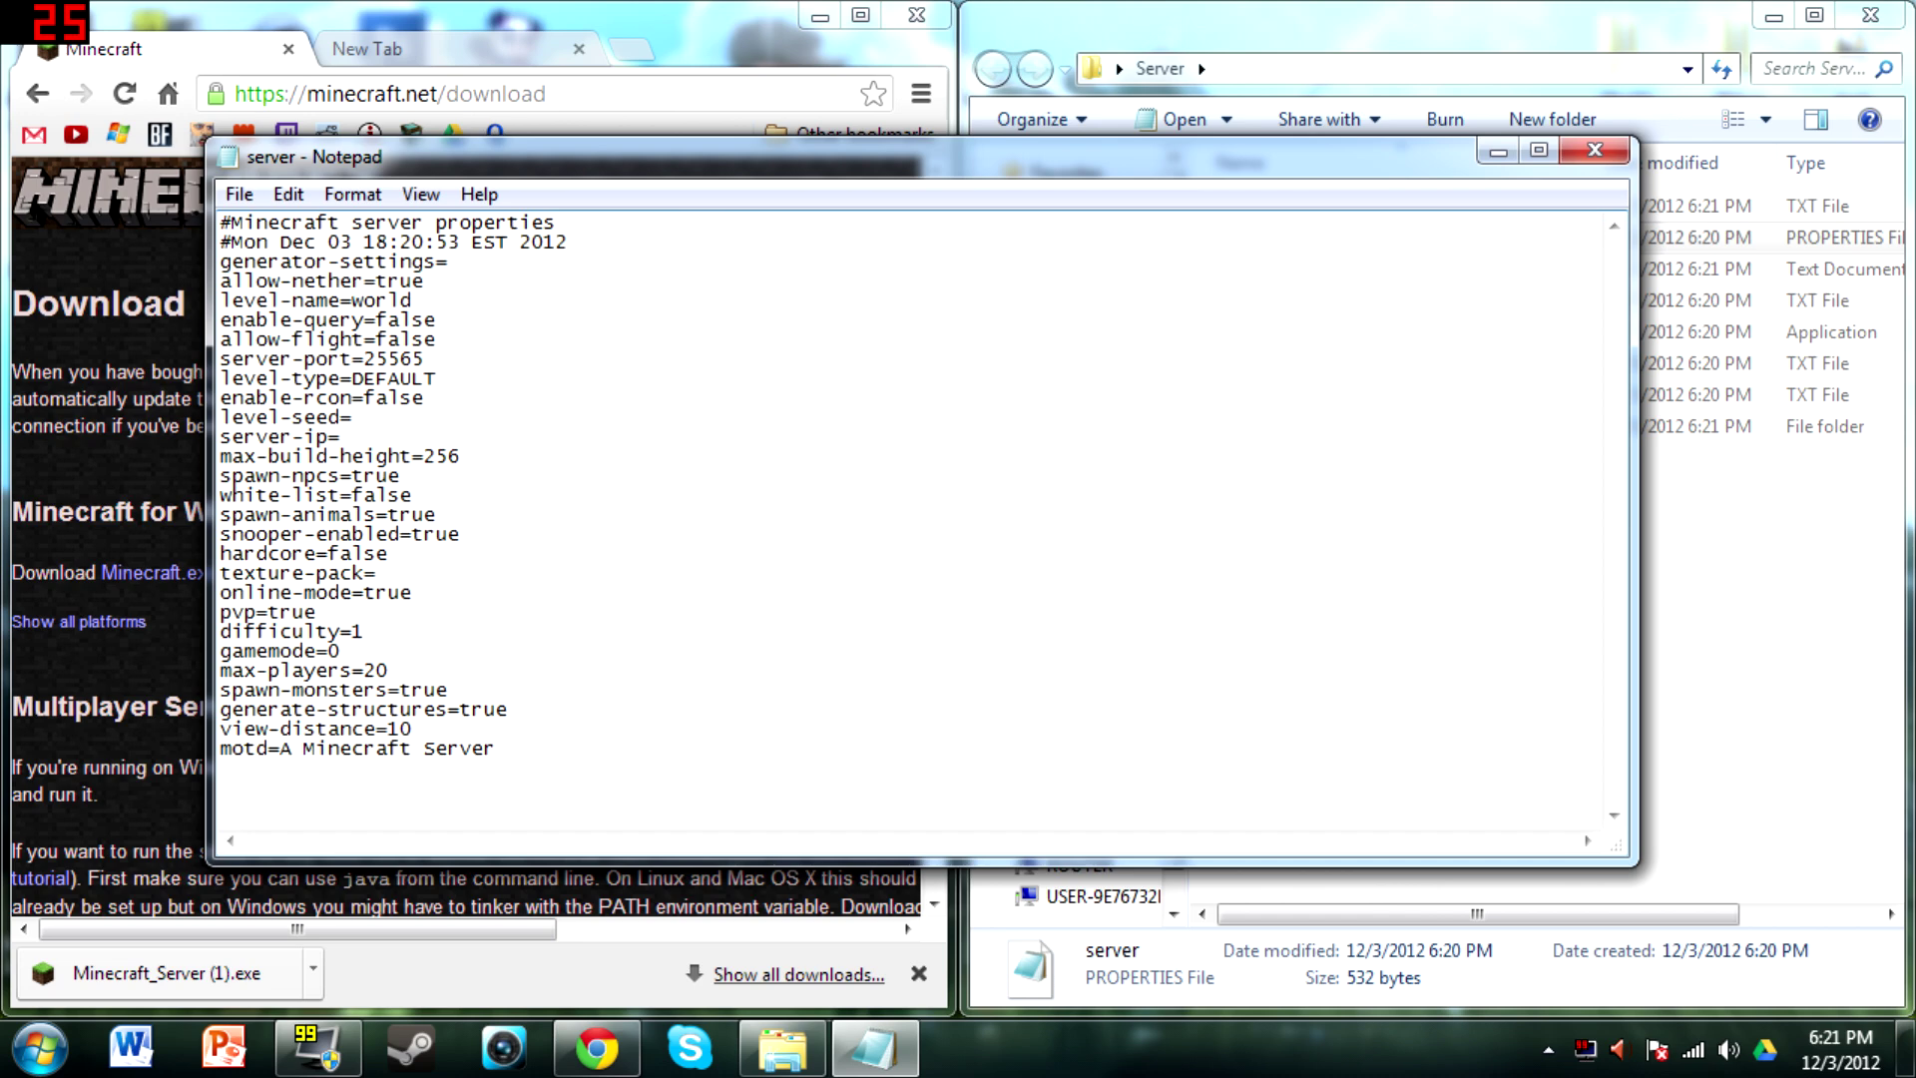
left_click(426, 282)
left_click_drag(413, 301, 353, 301)
type("test")
Set allow-flight to true and level-seed to Pancakes
key("shift+Left")
key("shift+Left")
key("shift+Left")
key("shift+Left")
key("shift+Left")
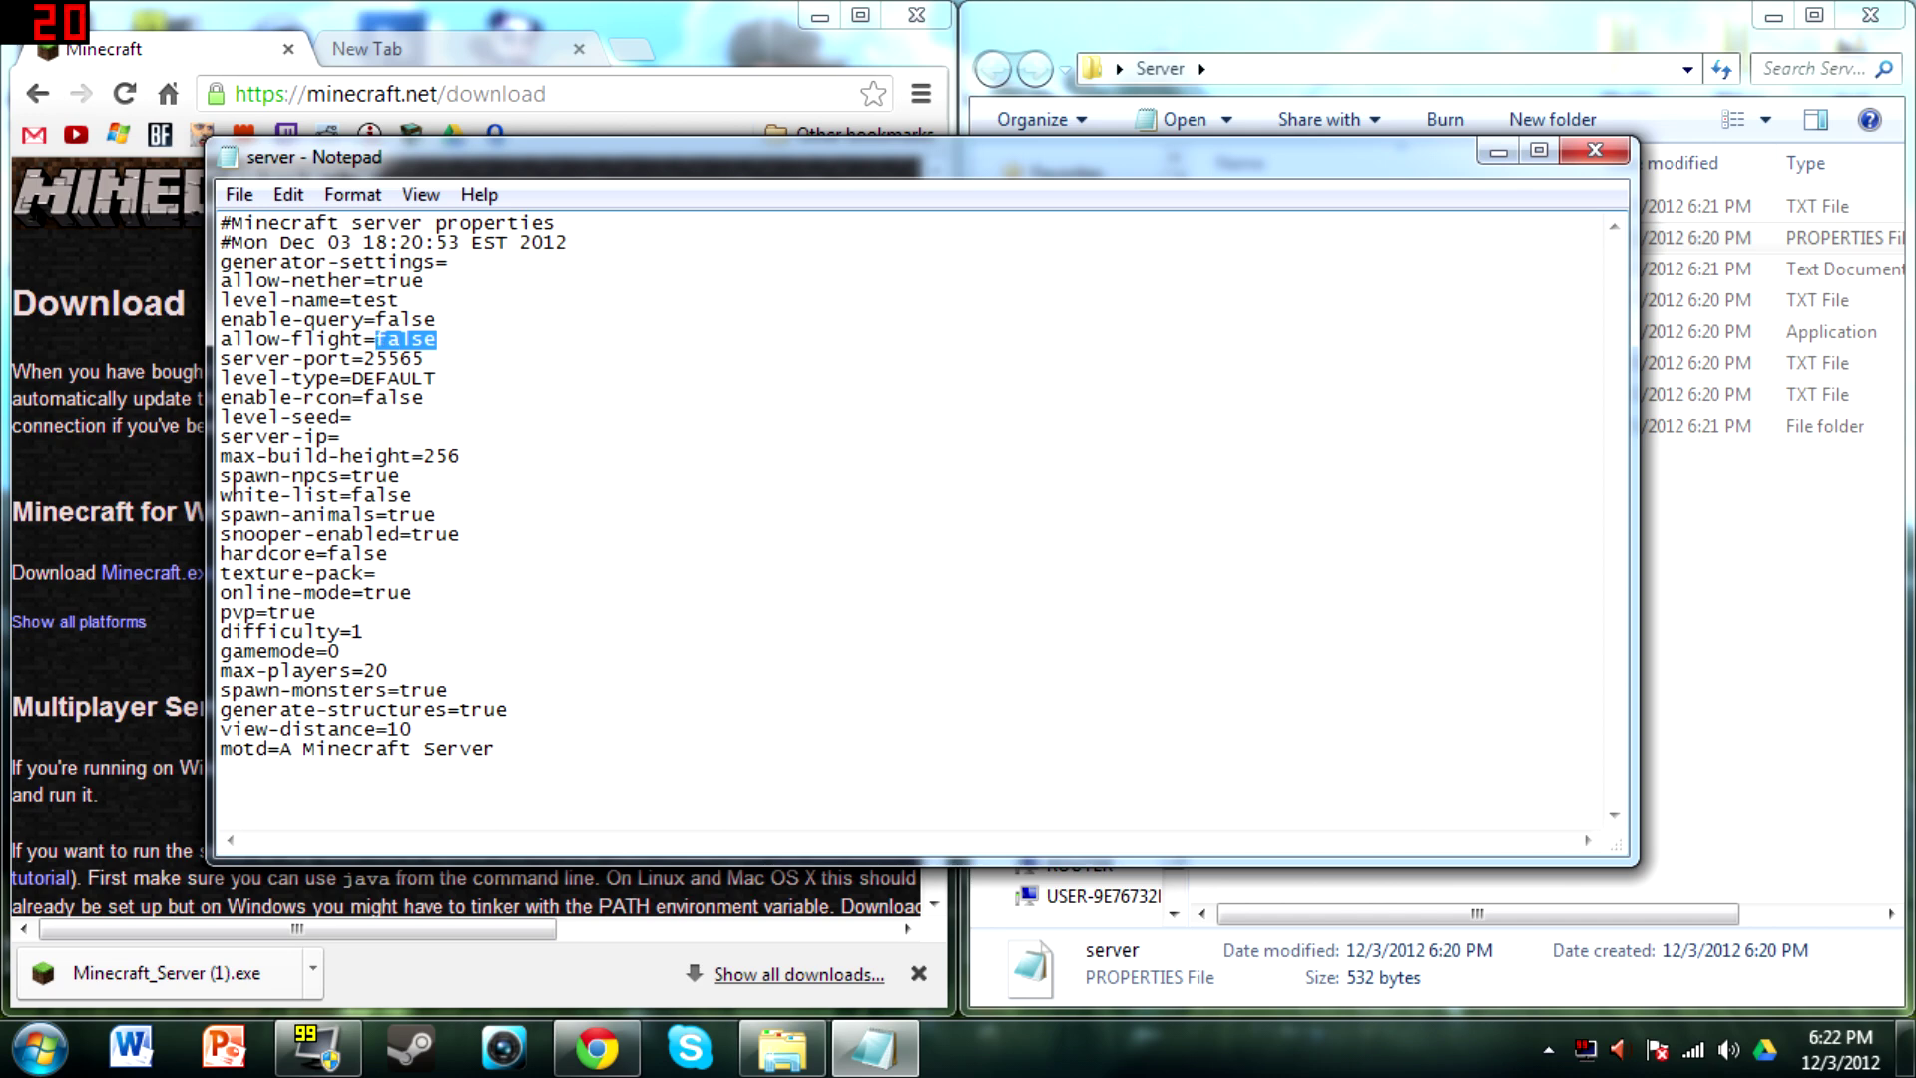
key("BackSpace")
type("true")
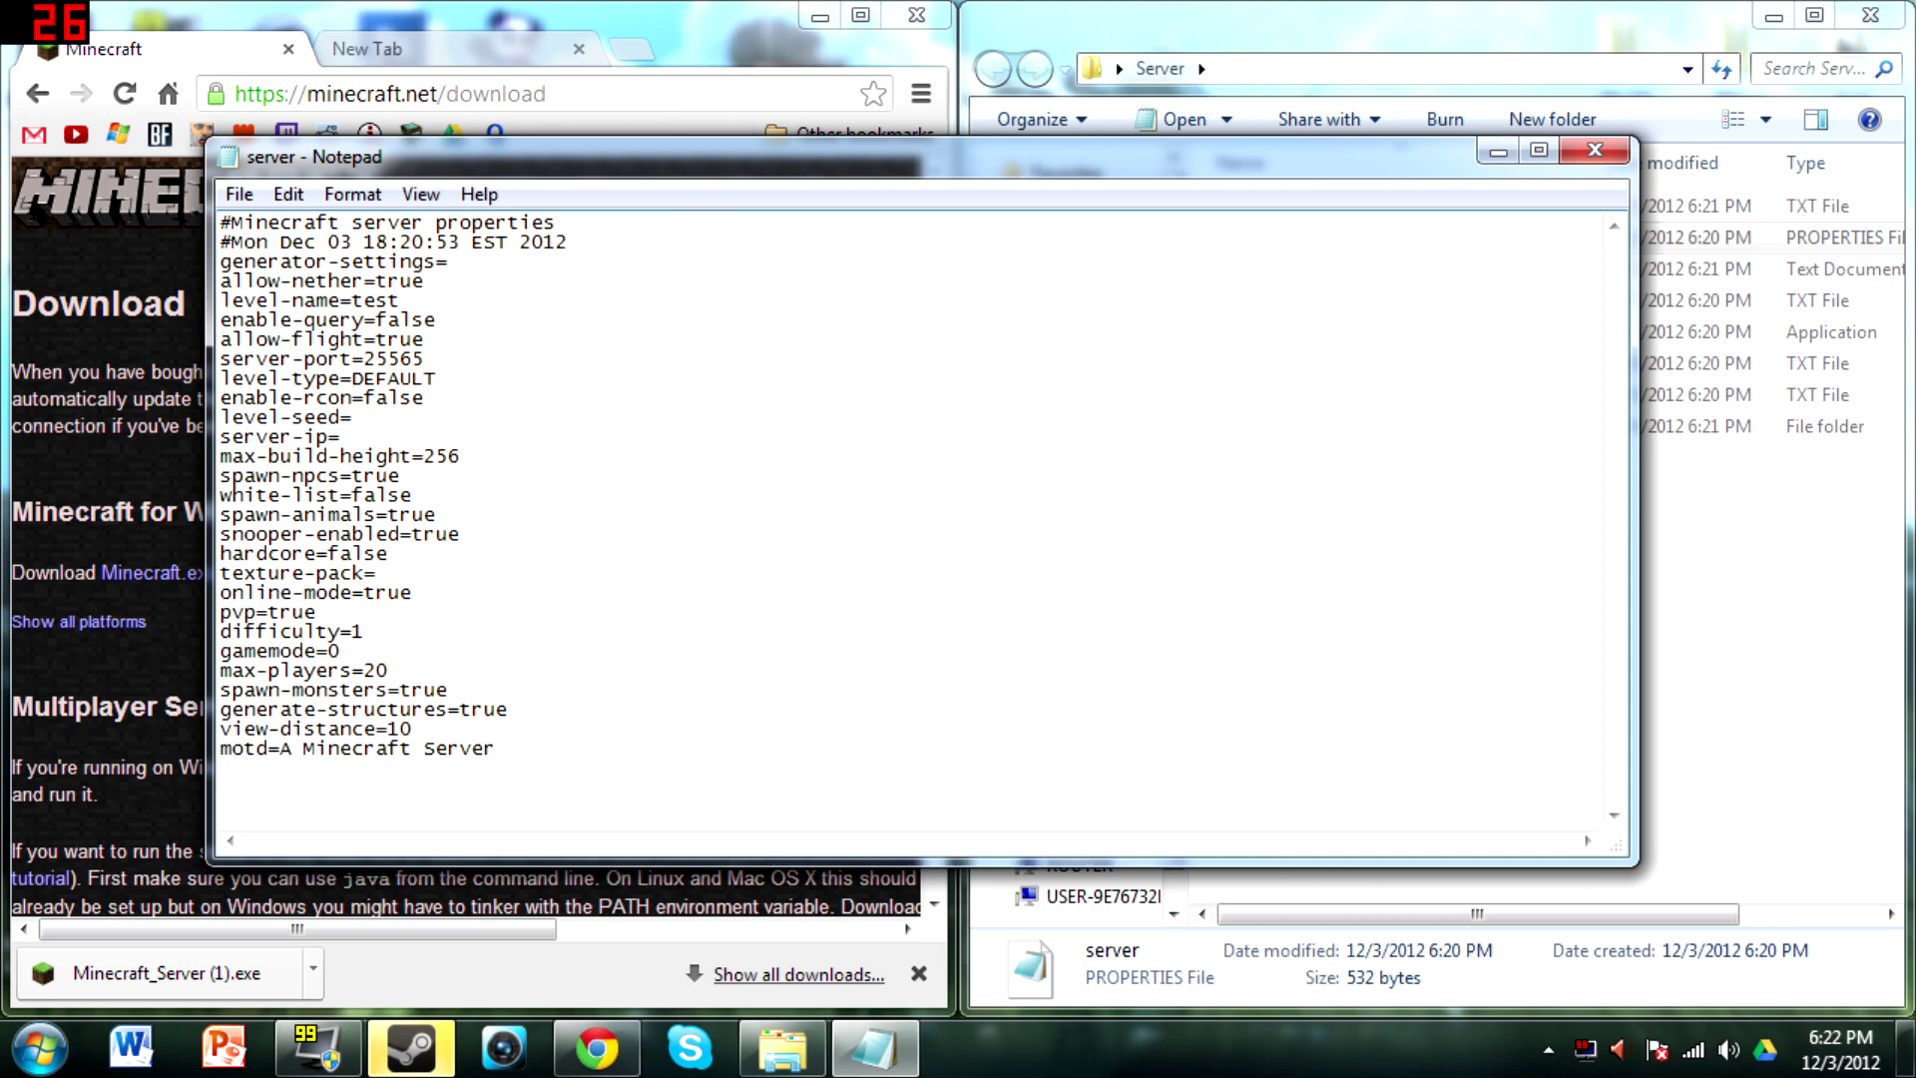
type("P")
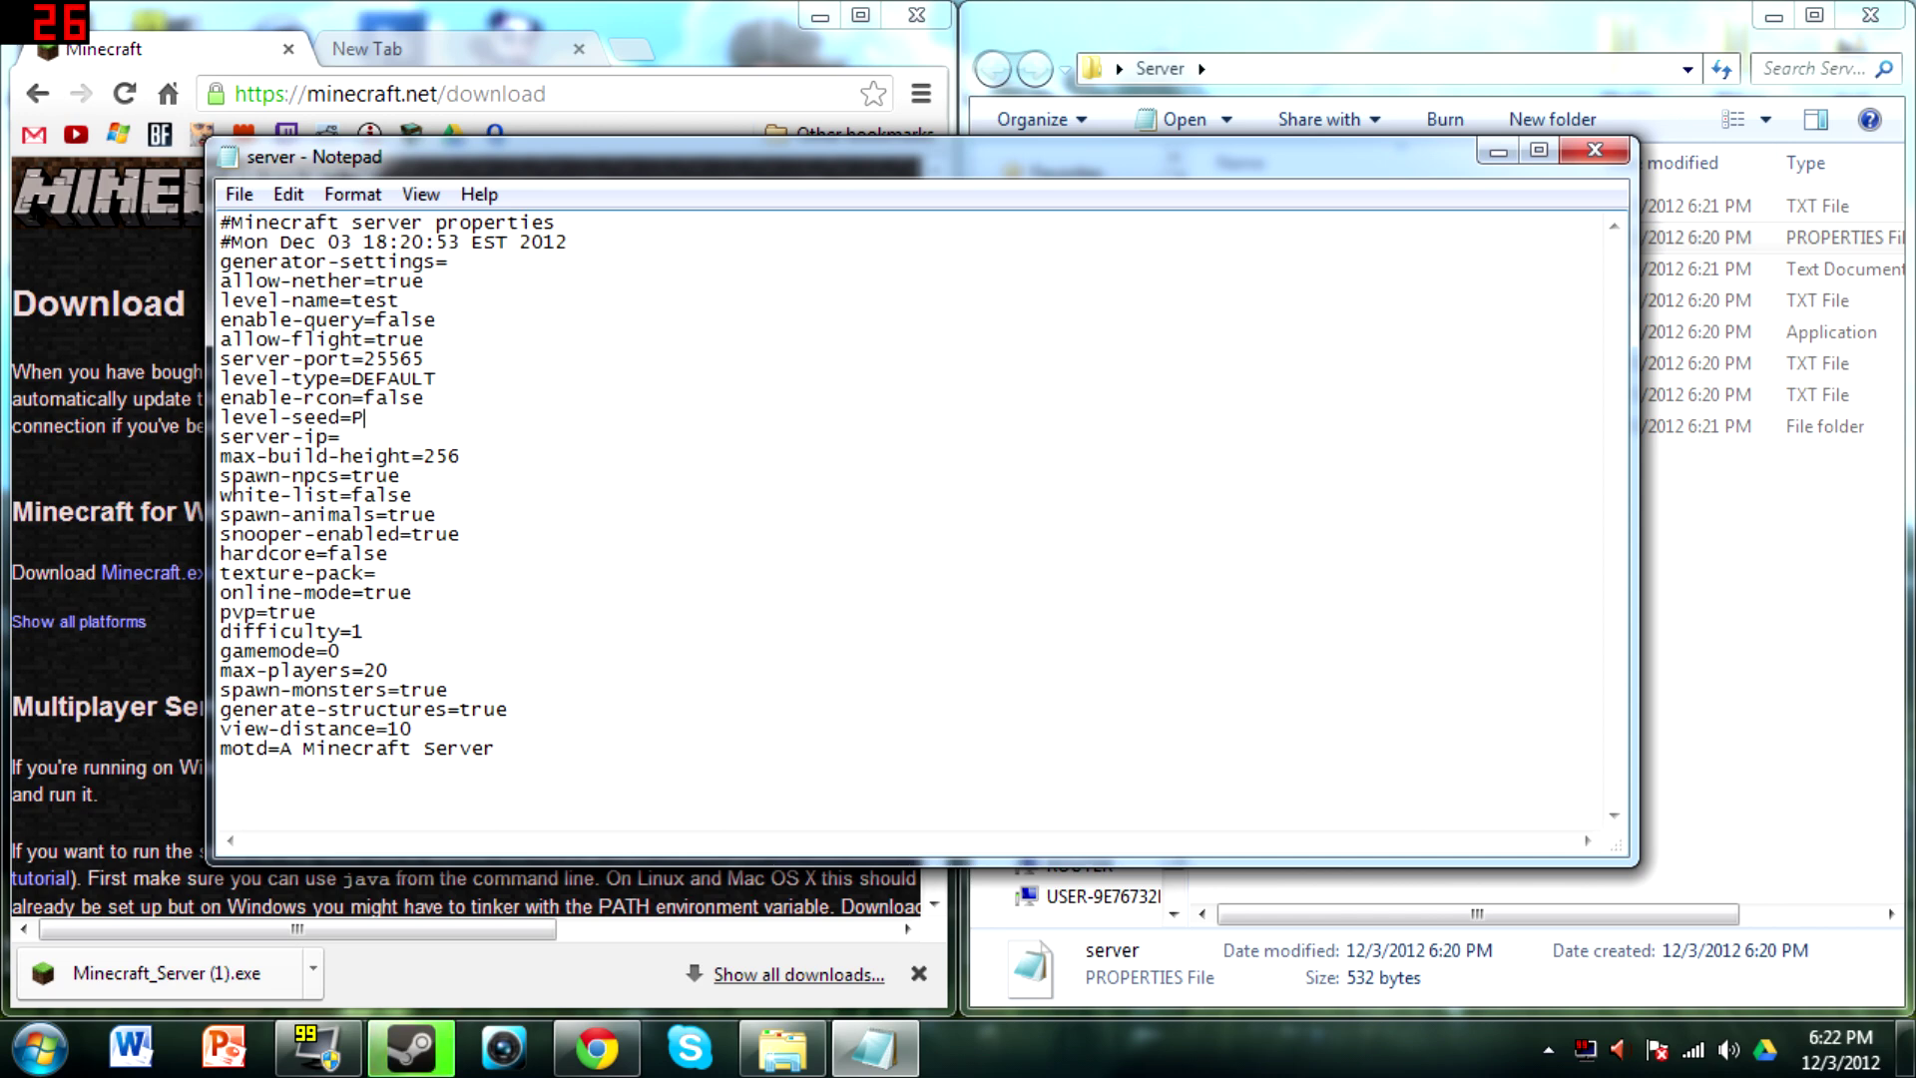
type("ancakes")
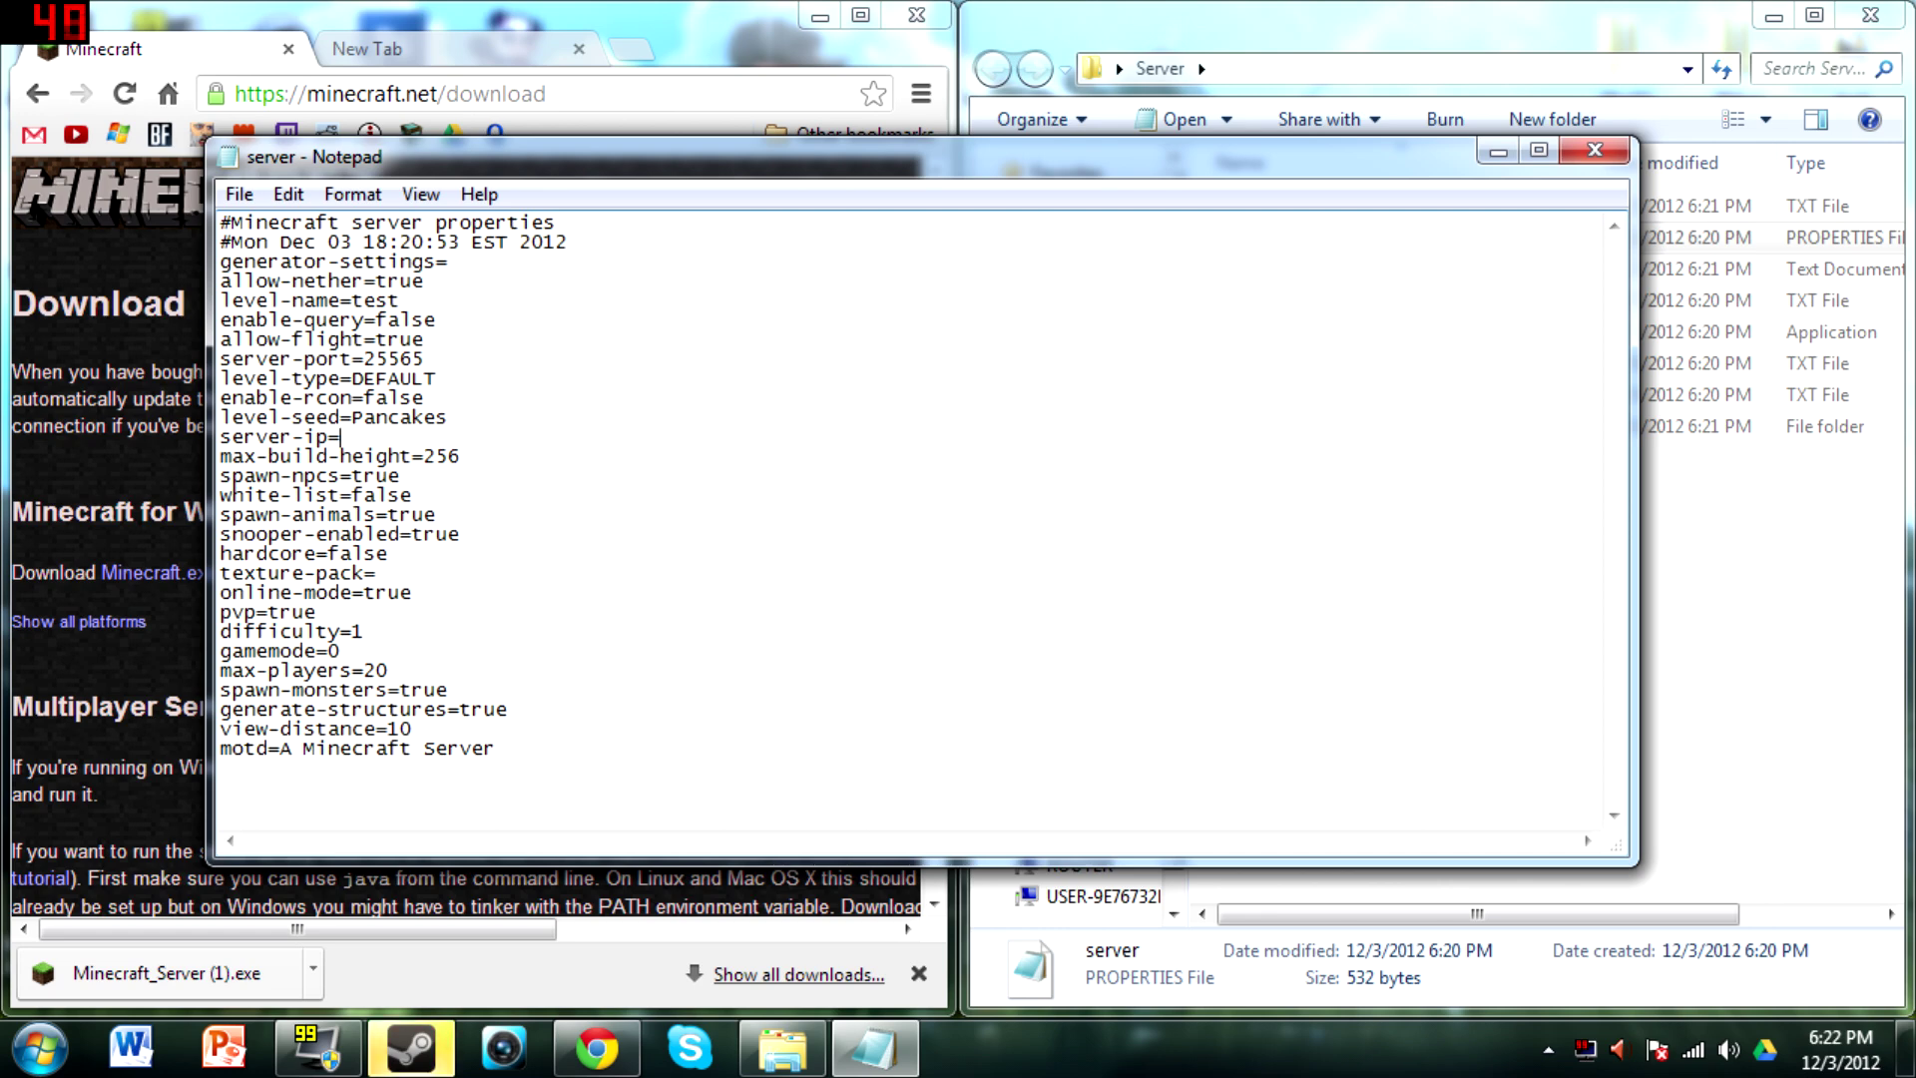
Change white-list from false to true and edit the difficulty value in the server properties
left_click(462, 457)
left_click(401, 476)
key("BackSpace")
key("BackSpace")
key("BackSpace")
key("BackSpace")
key("BackSpace")
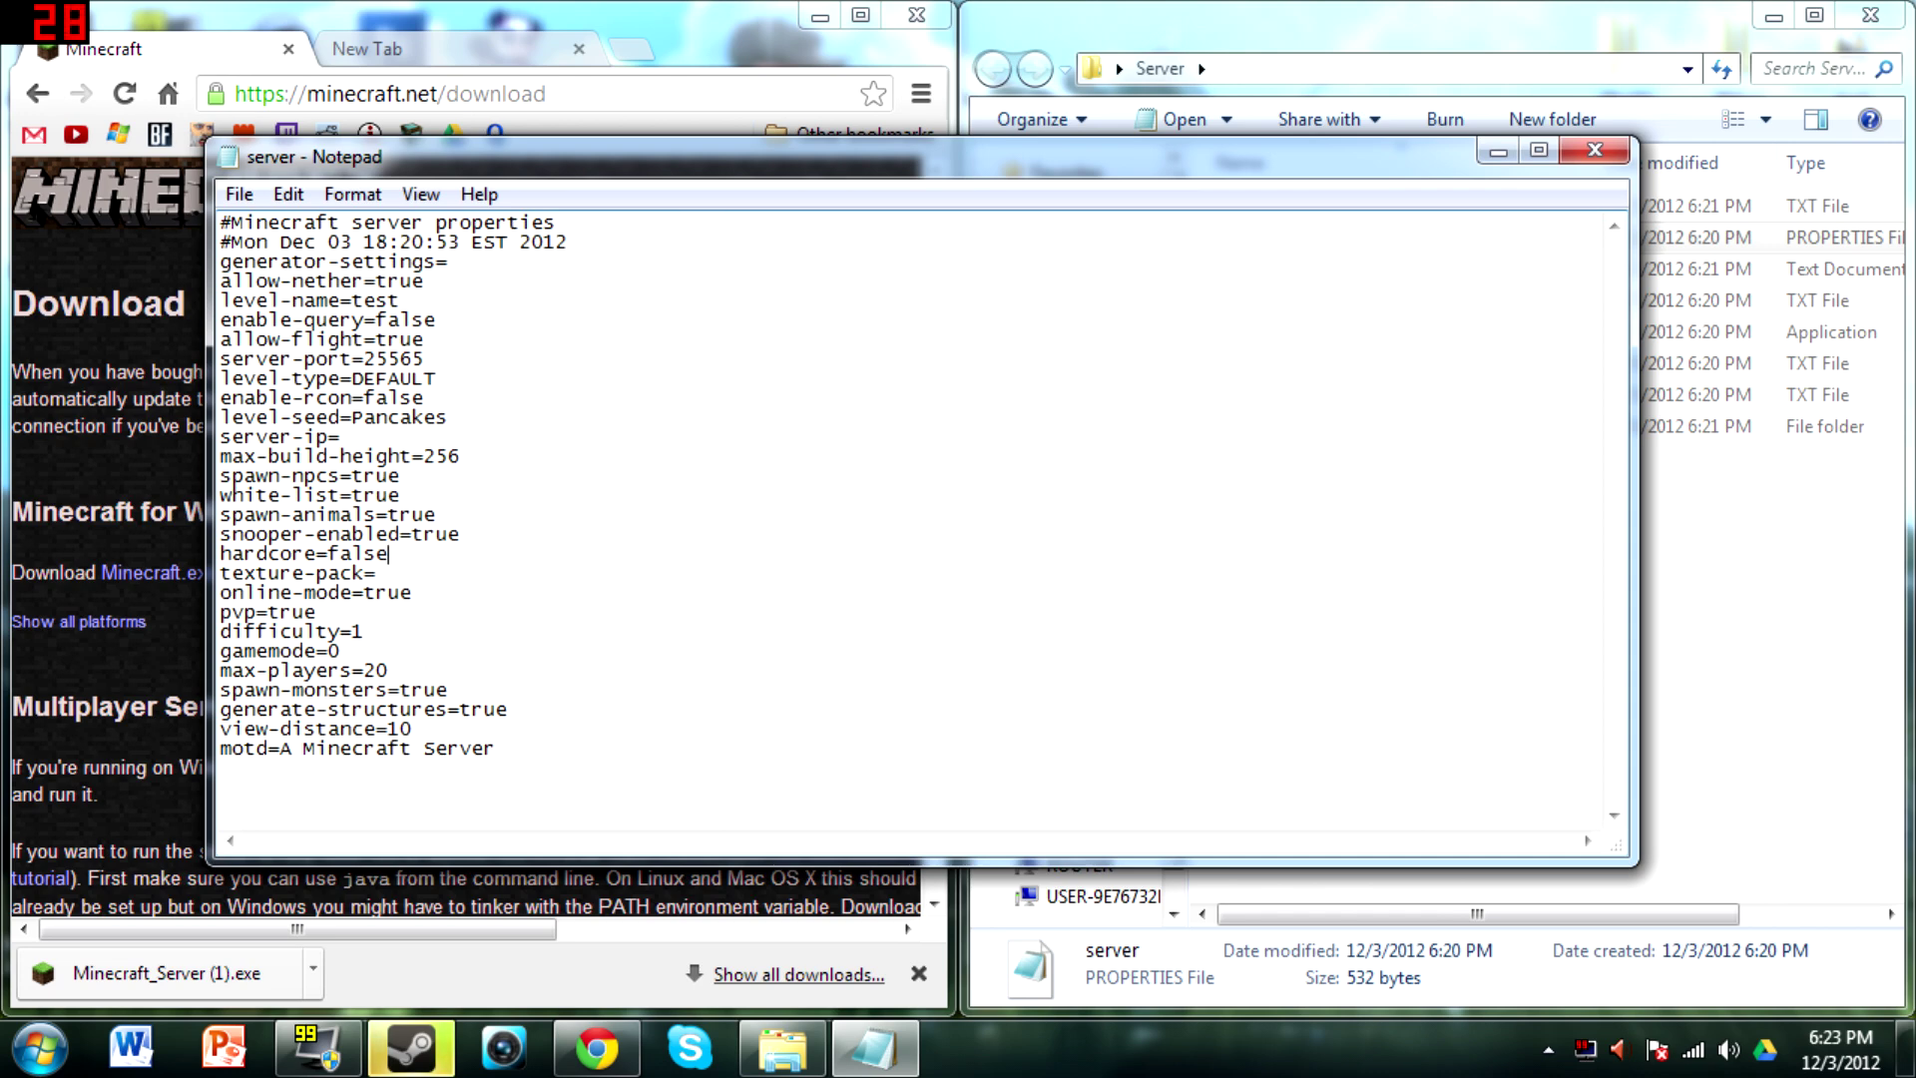
left_click(376, 574)
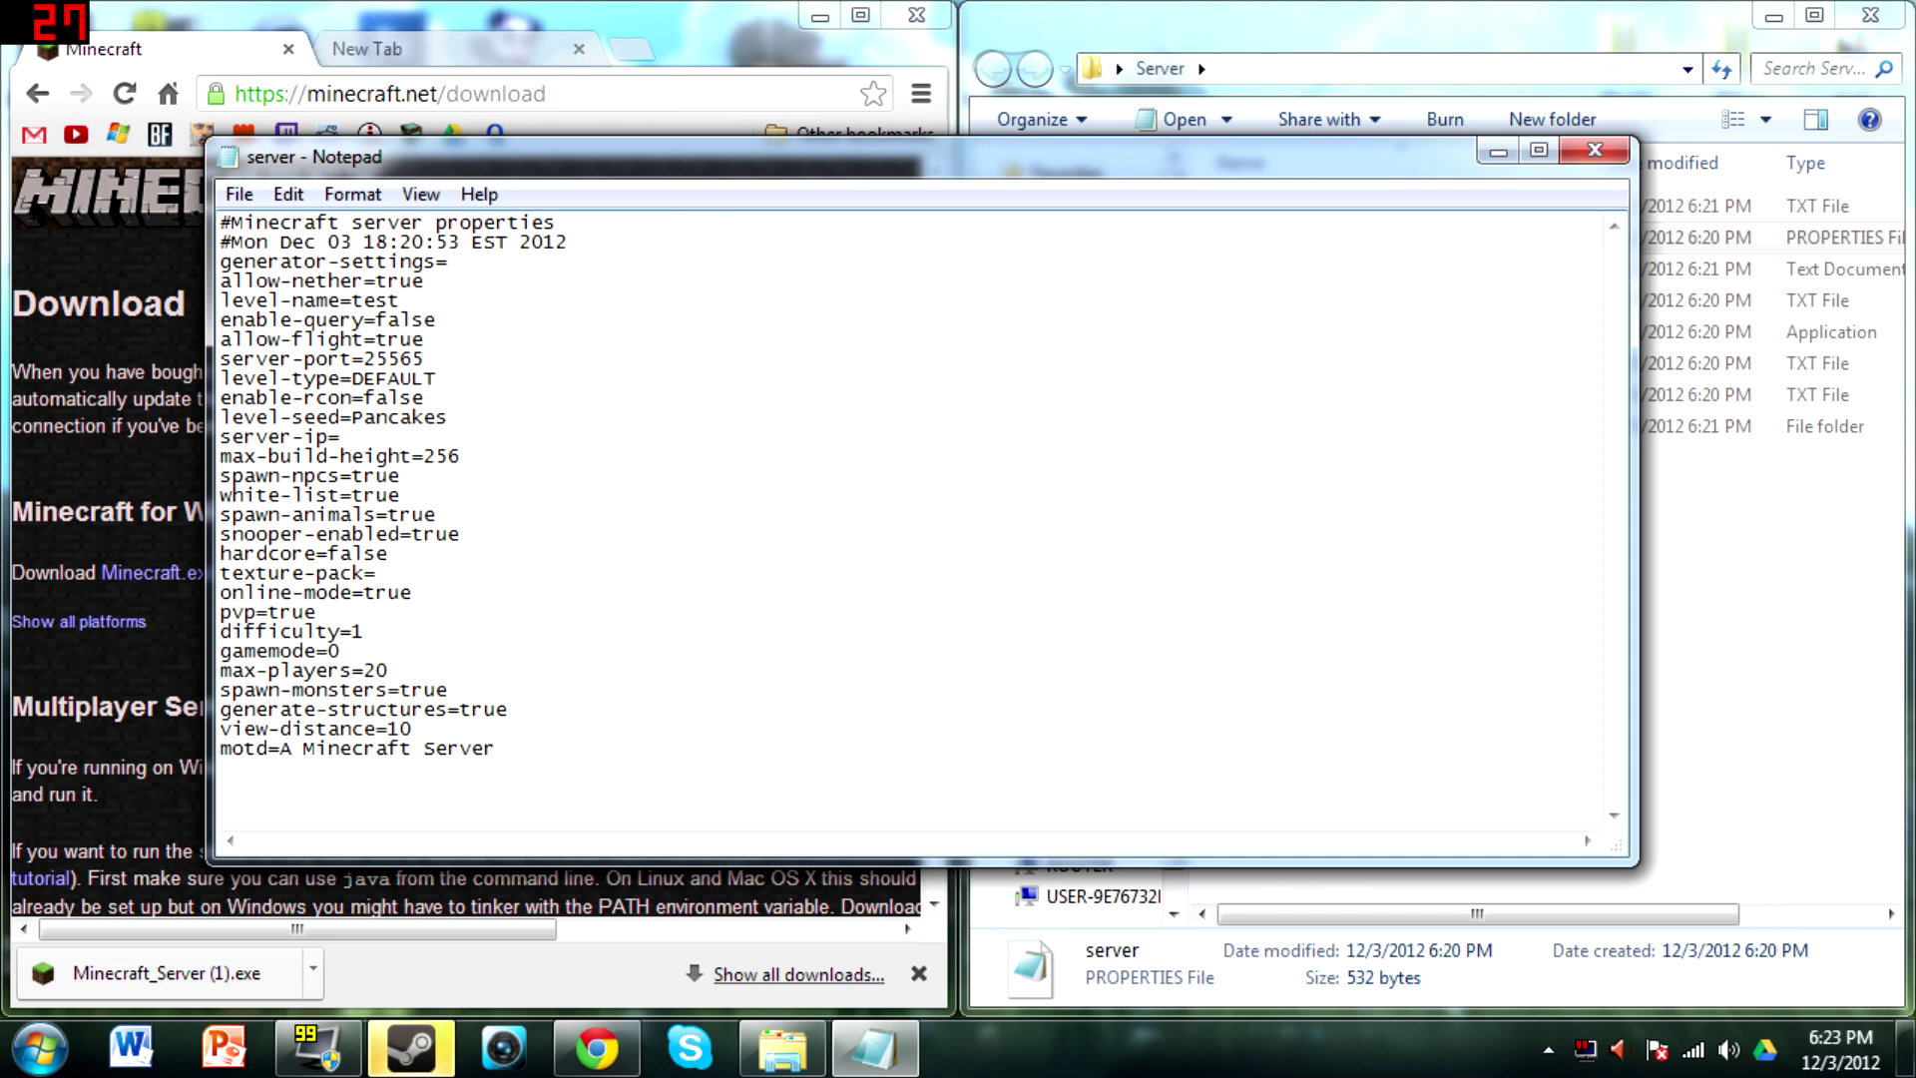
left_click(413, 593)
type("1")
Set max-players and view-distance to 5 and change the motd to Hello
key("BackSpace")
type("1")
type("0")
key("BackSpace")
key("BackSpace")
key("BackSpace")
key("BackSpace")
key("BackSpace")
key("BackSpace")
key("BackSpace")
key("BackSpace")
key("BackSpace")
key("BackSpace")
key("BackSpace")
key("BackSpace")
key("BackSpace")
key("BackSpace")
key("BackSpace")
key("BackSpace")
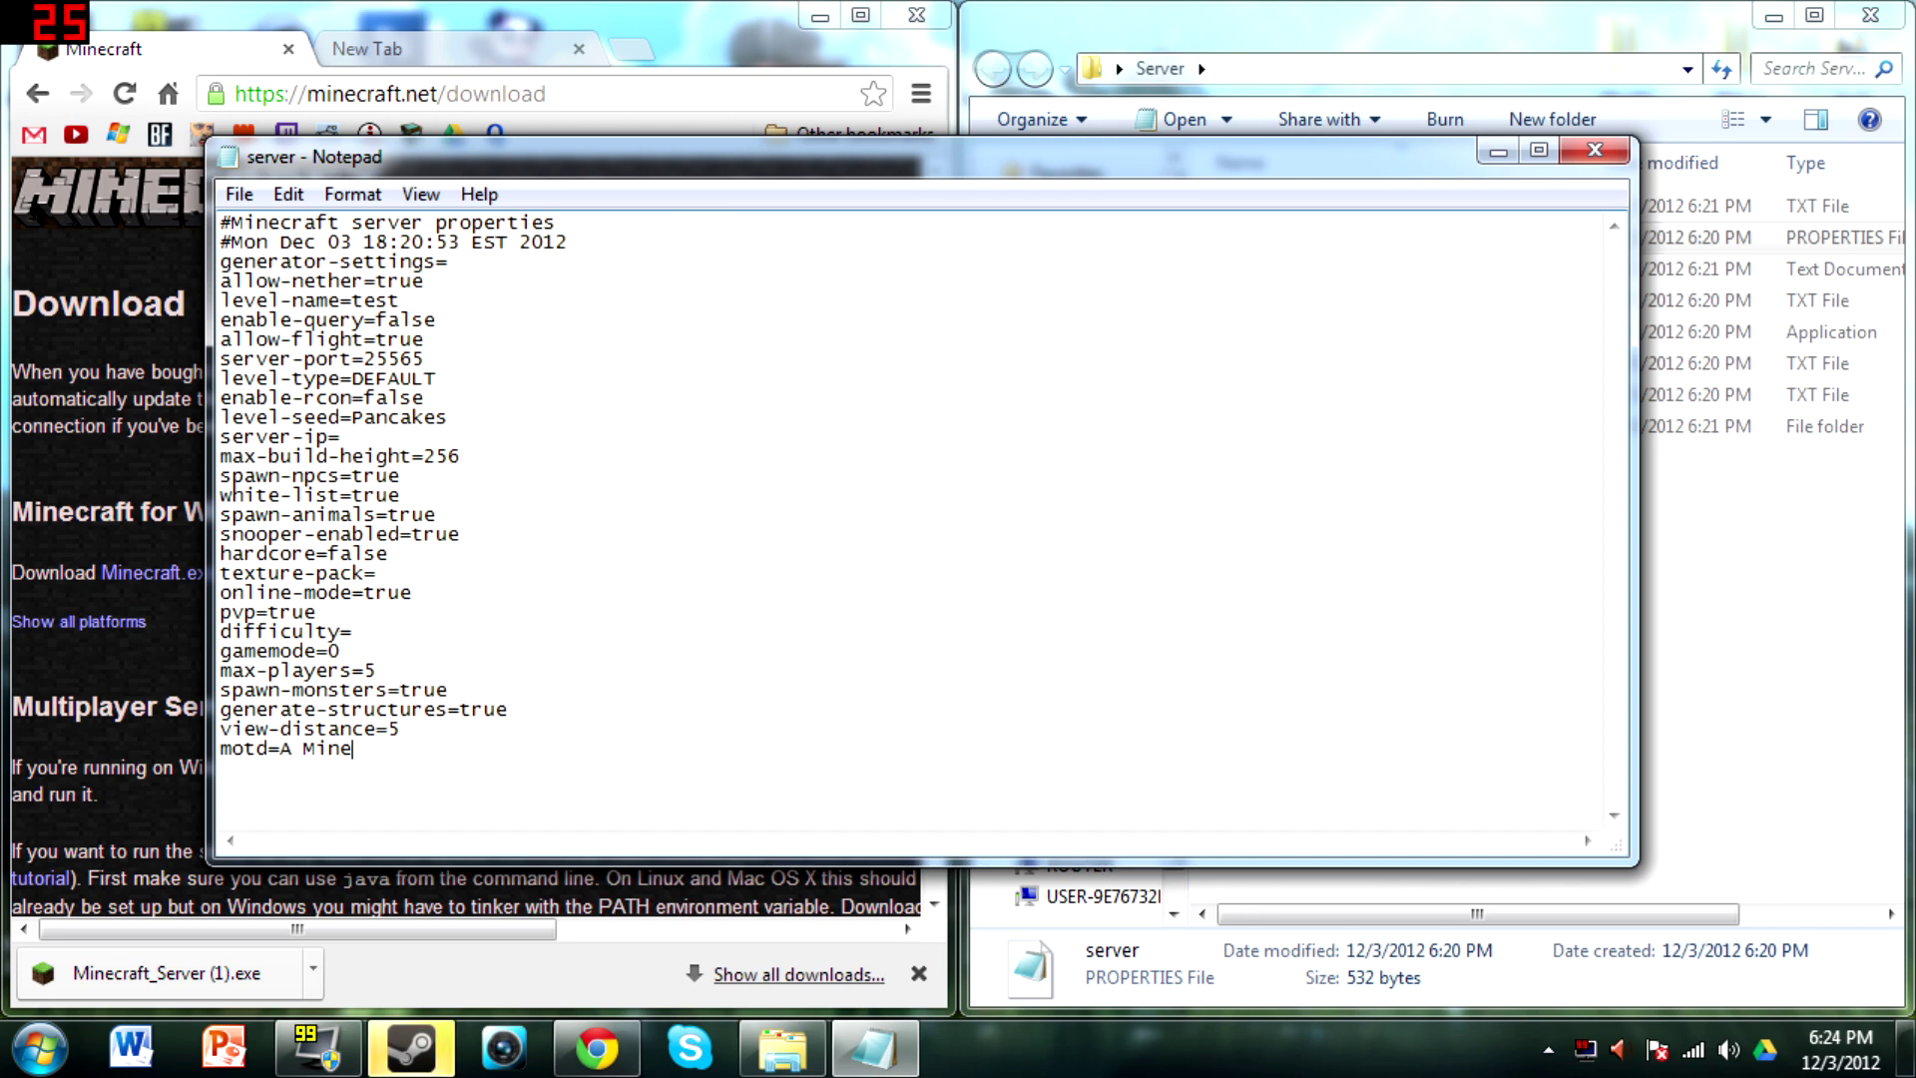
type("Hello")
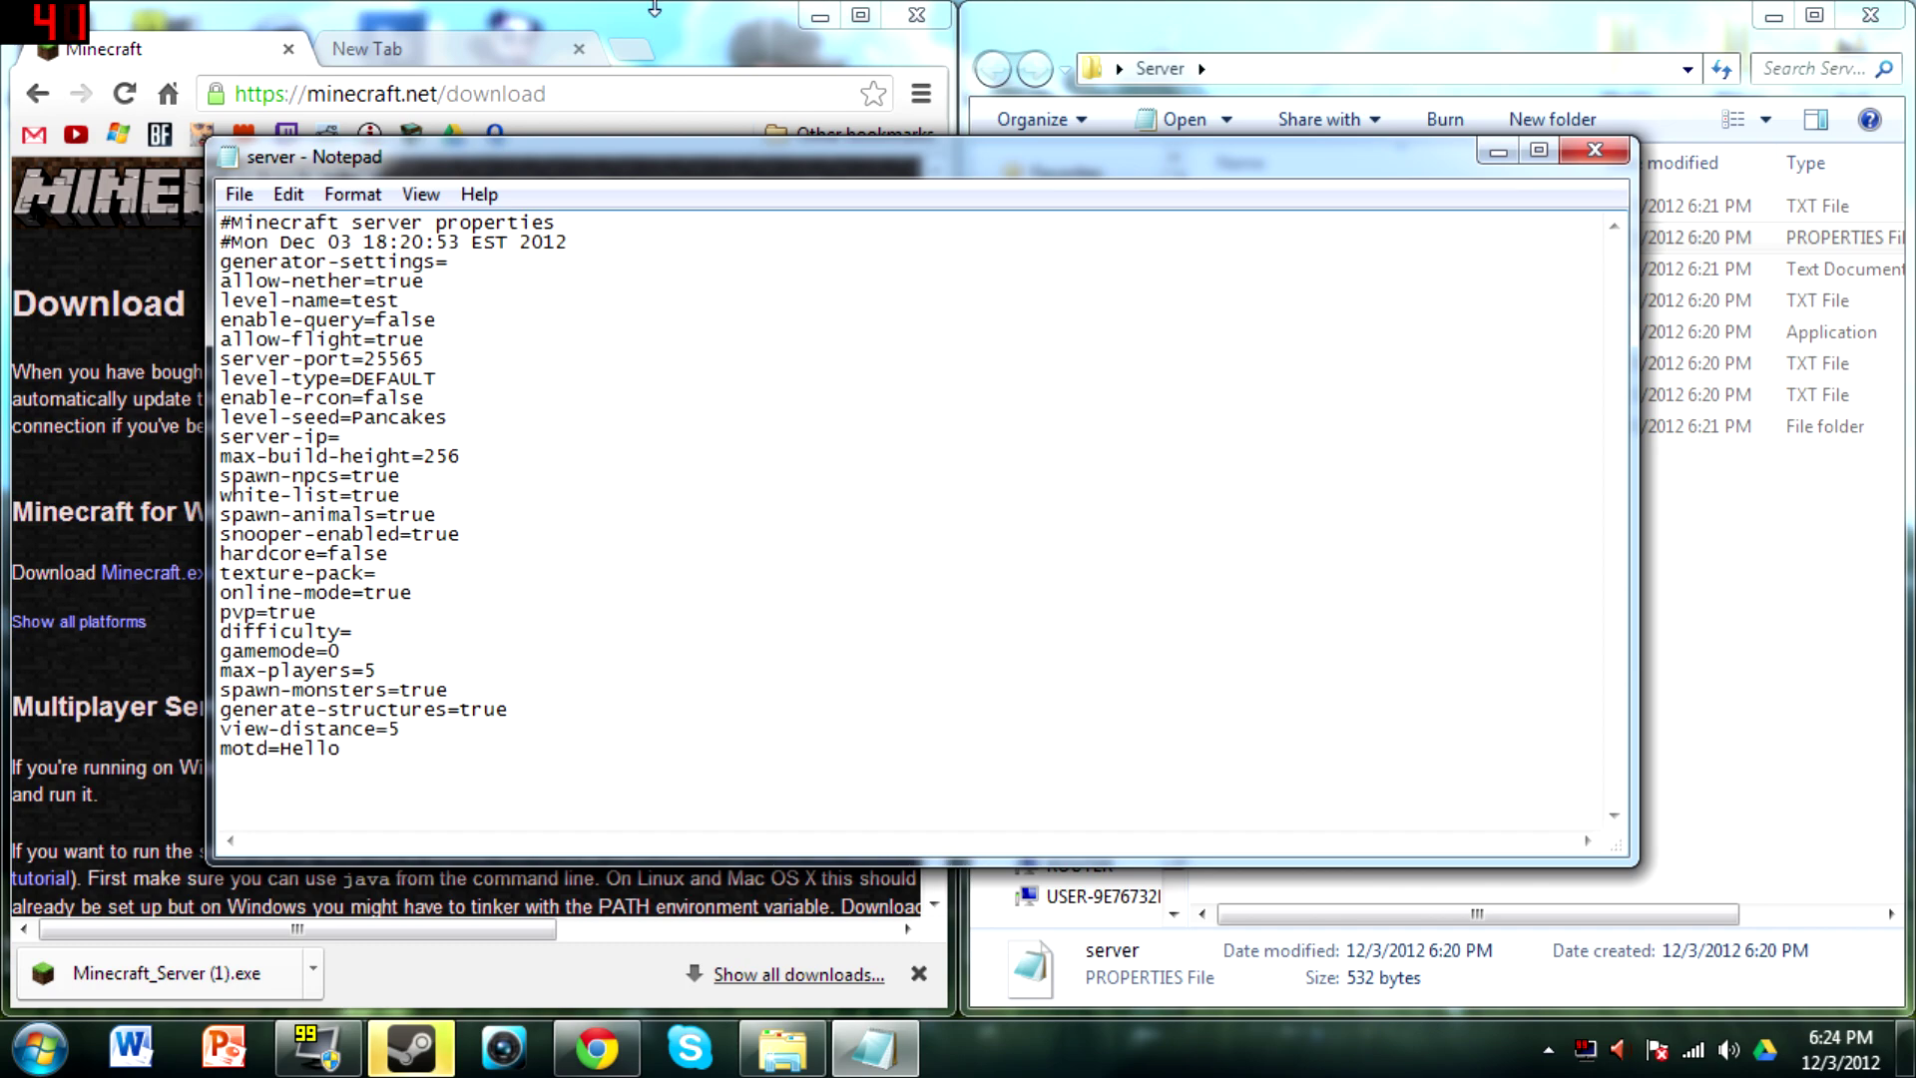
Save the server properties file and close Notepad
left_click(240, 194)
left_click(288, 294)
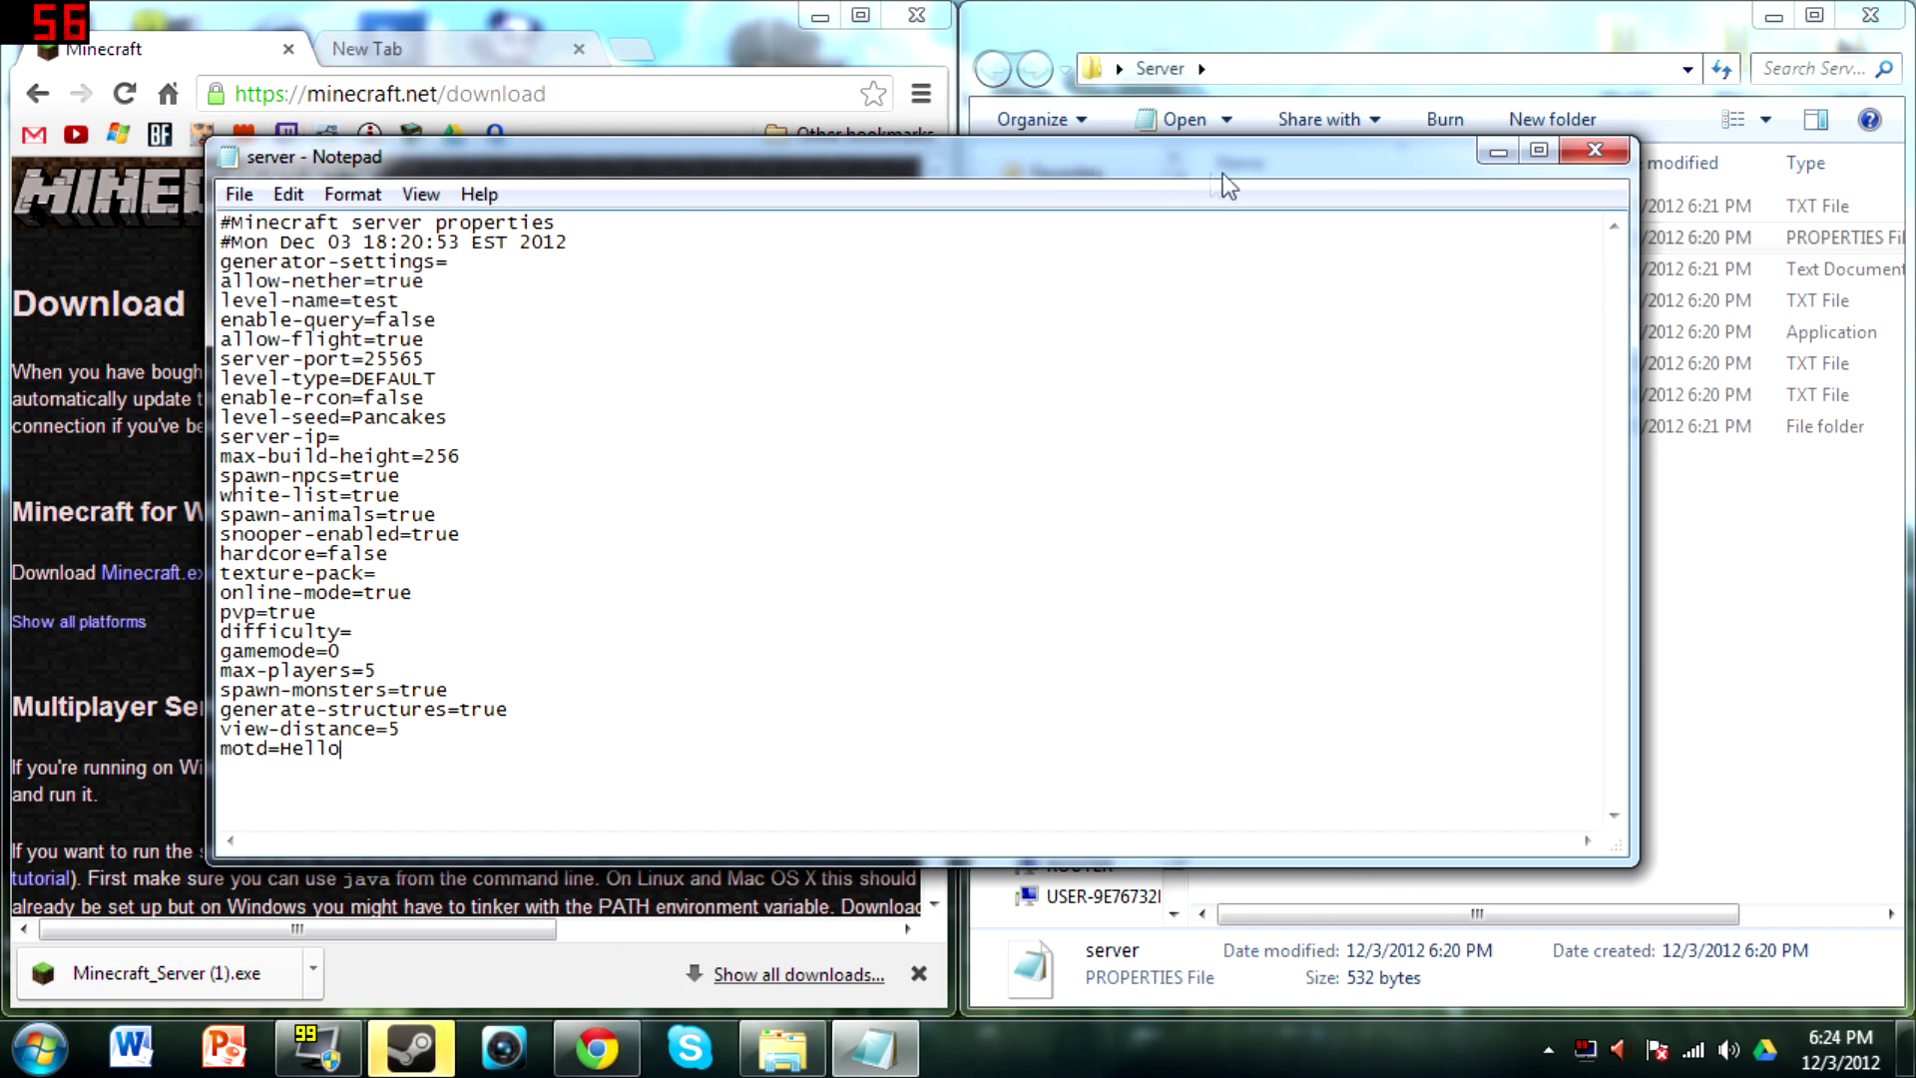
left_click(1594, 150)
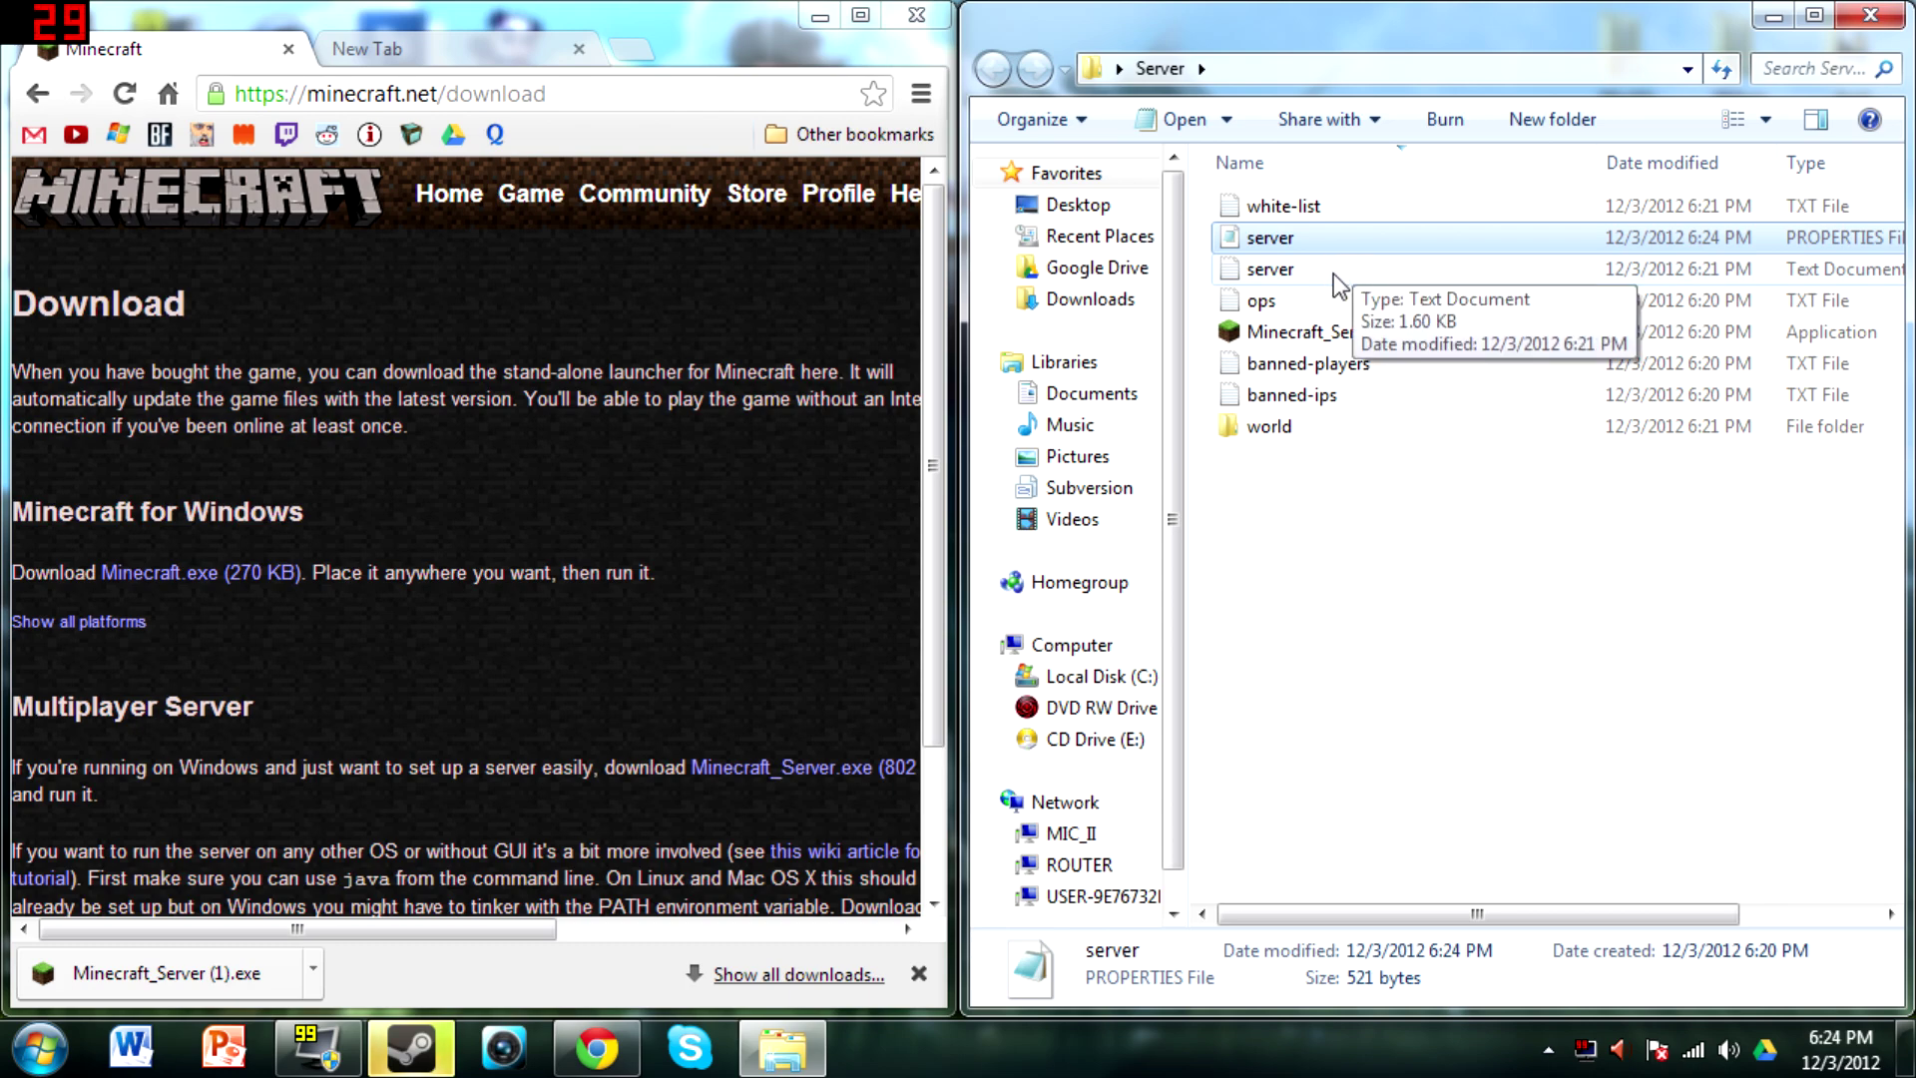
Enter two player usernames on separate lines in ops.txt, save, and close Notepad++
double_click(1313, 297)
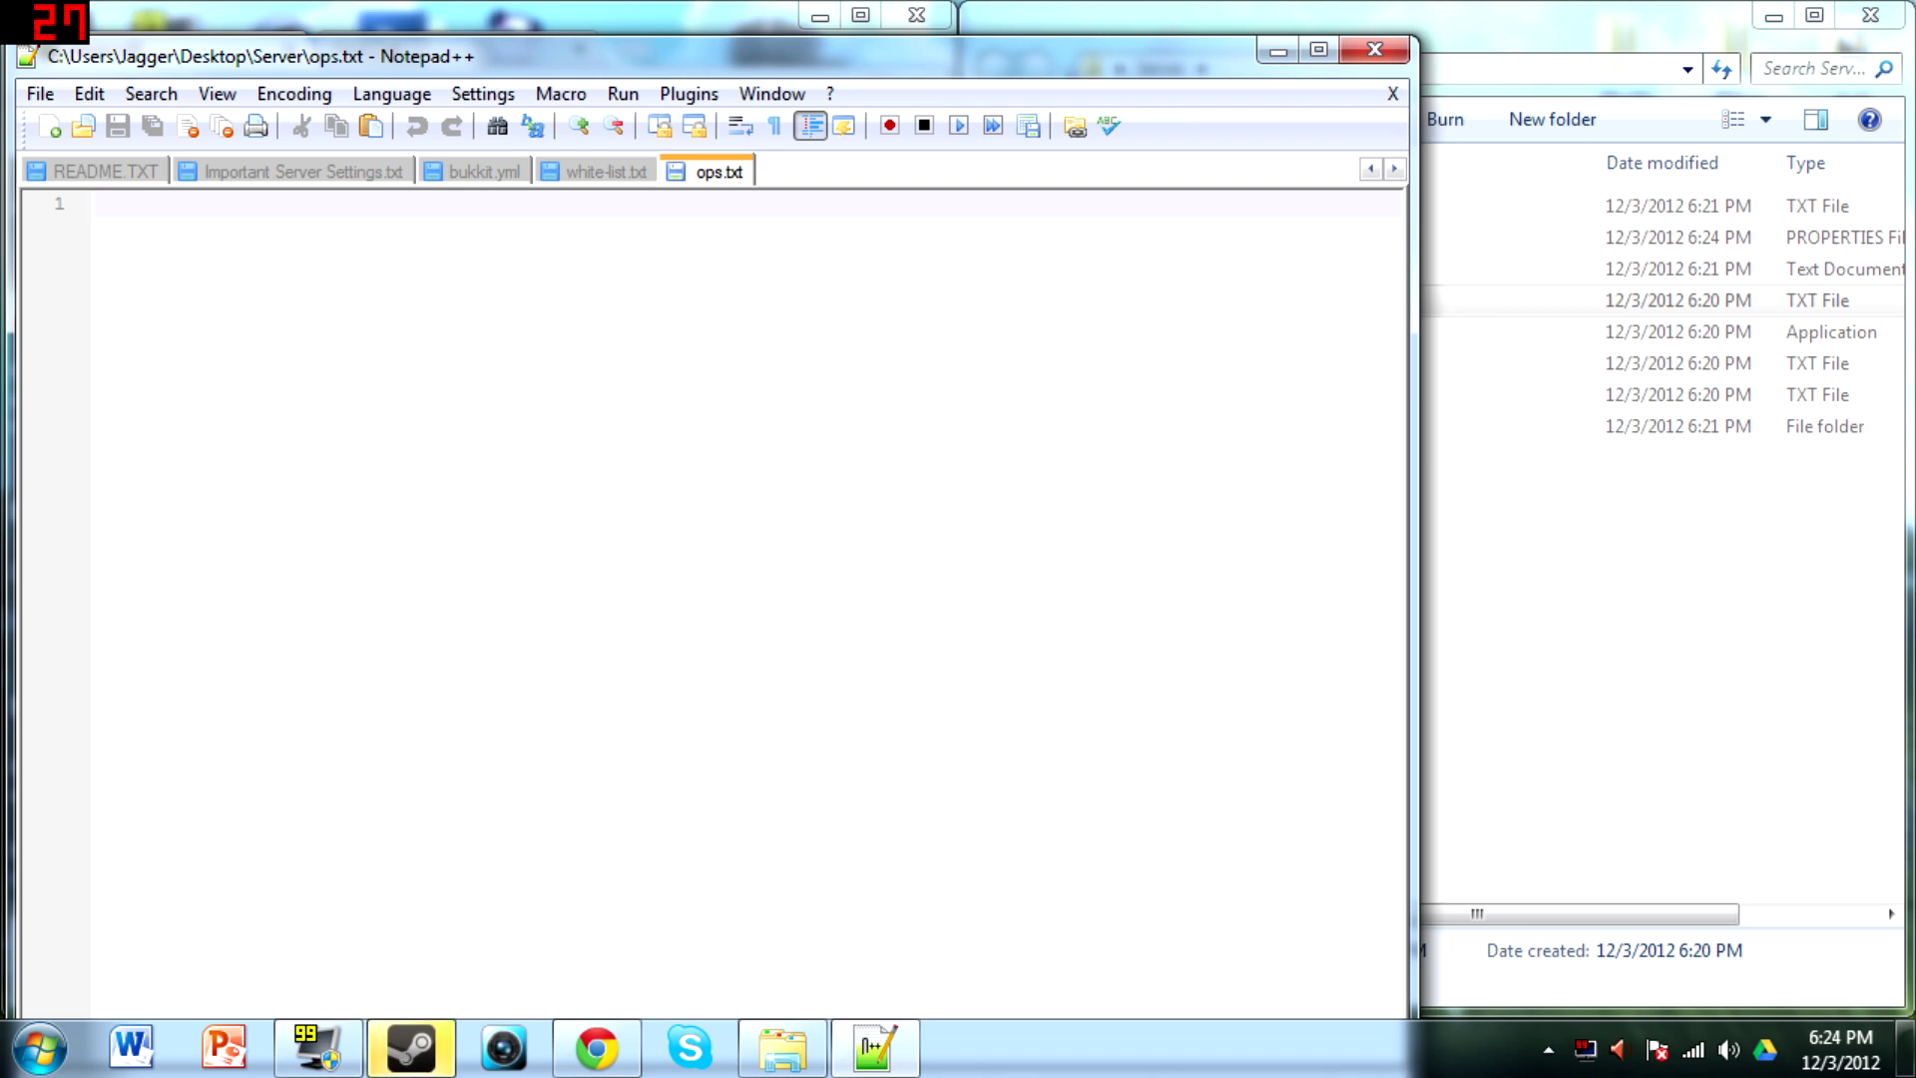
type("zombieSlayer9")
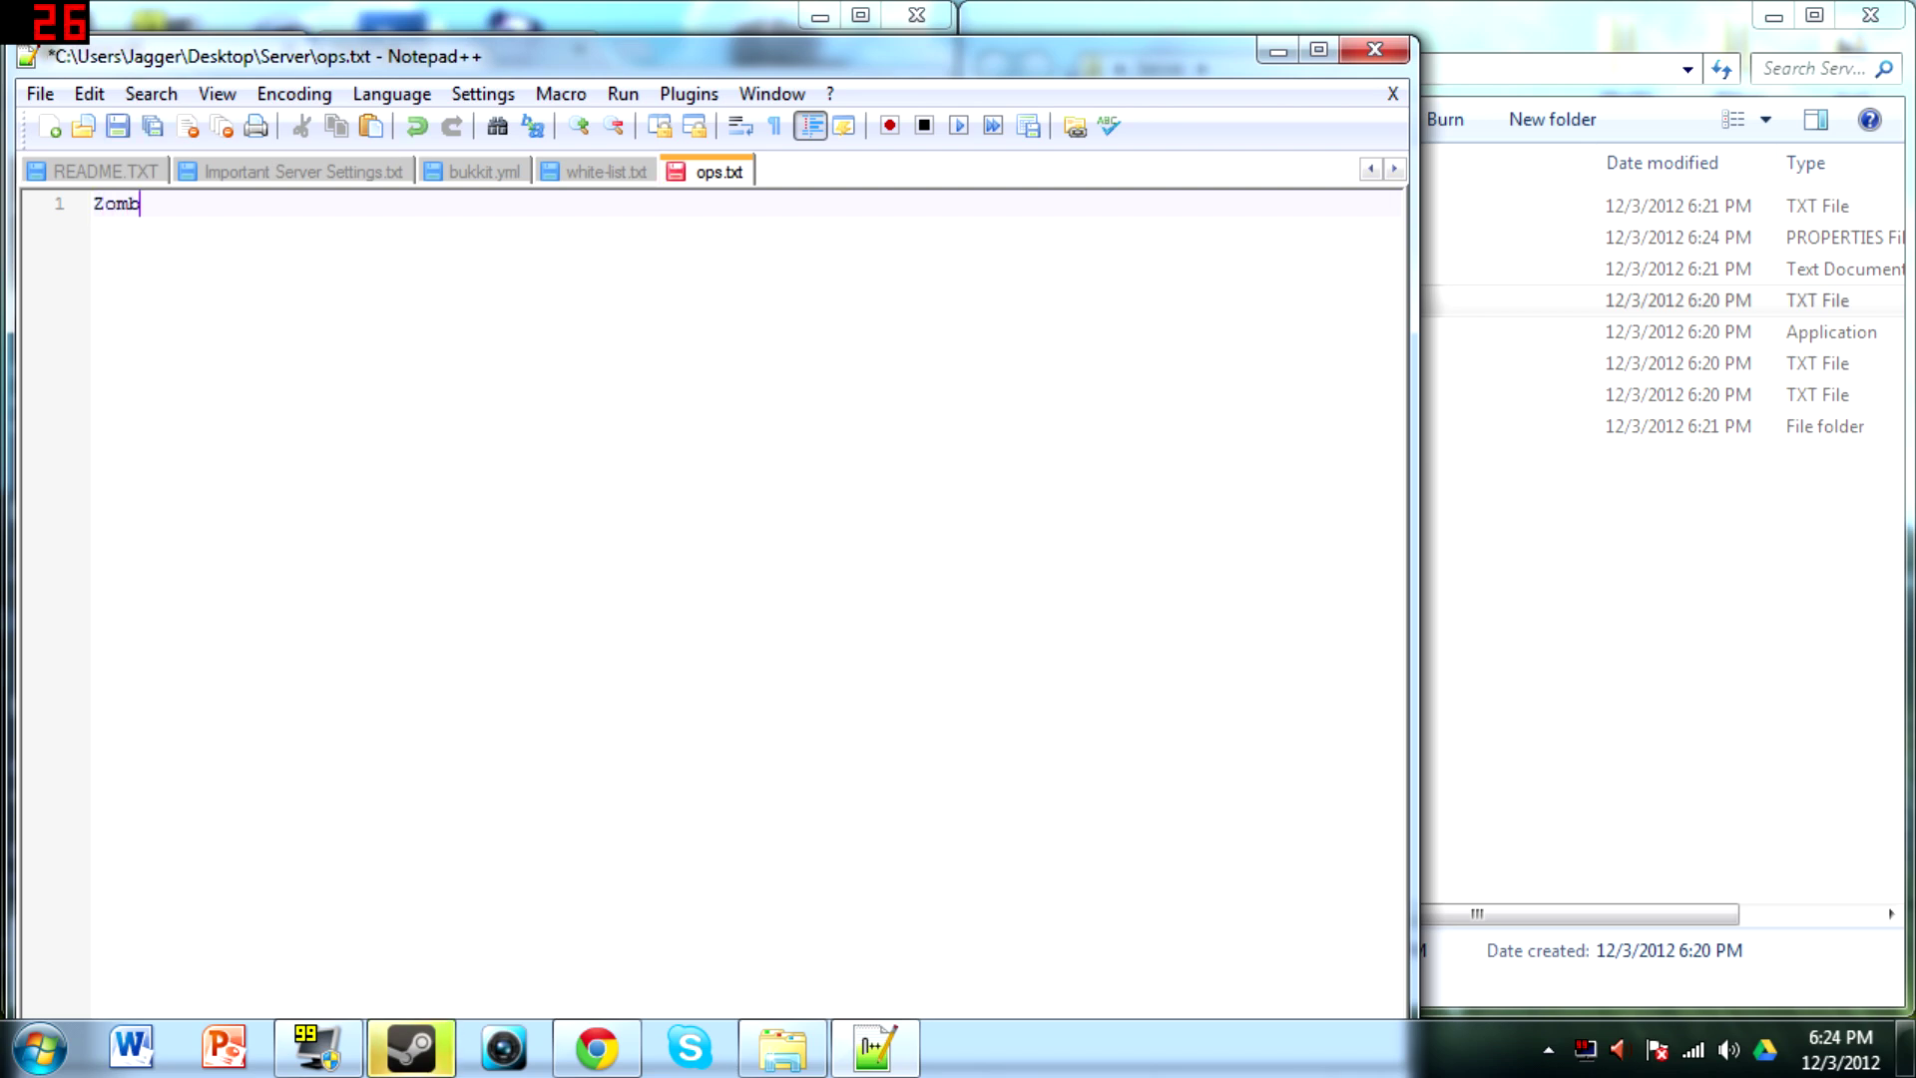
type("8")
key("Return")
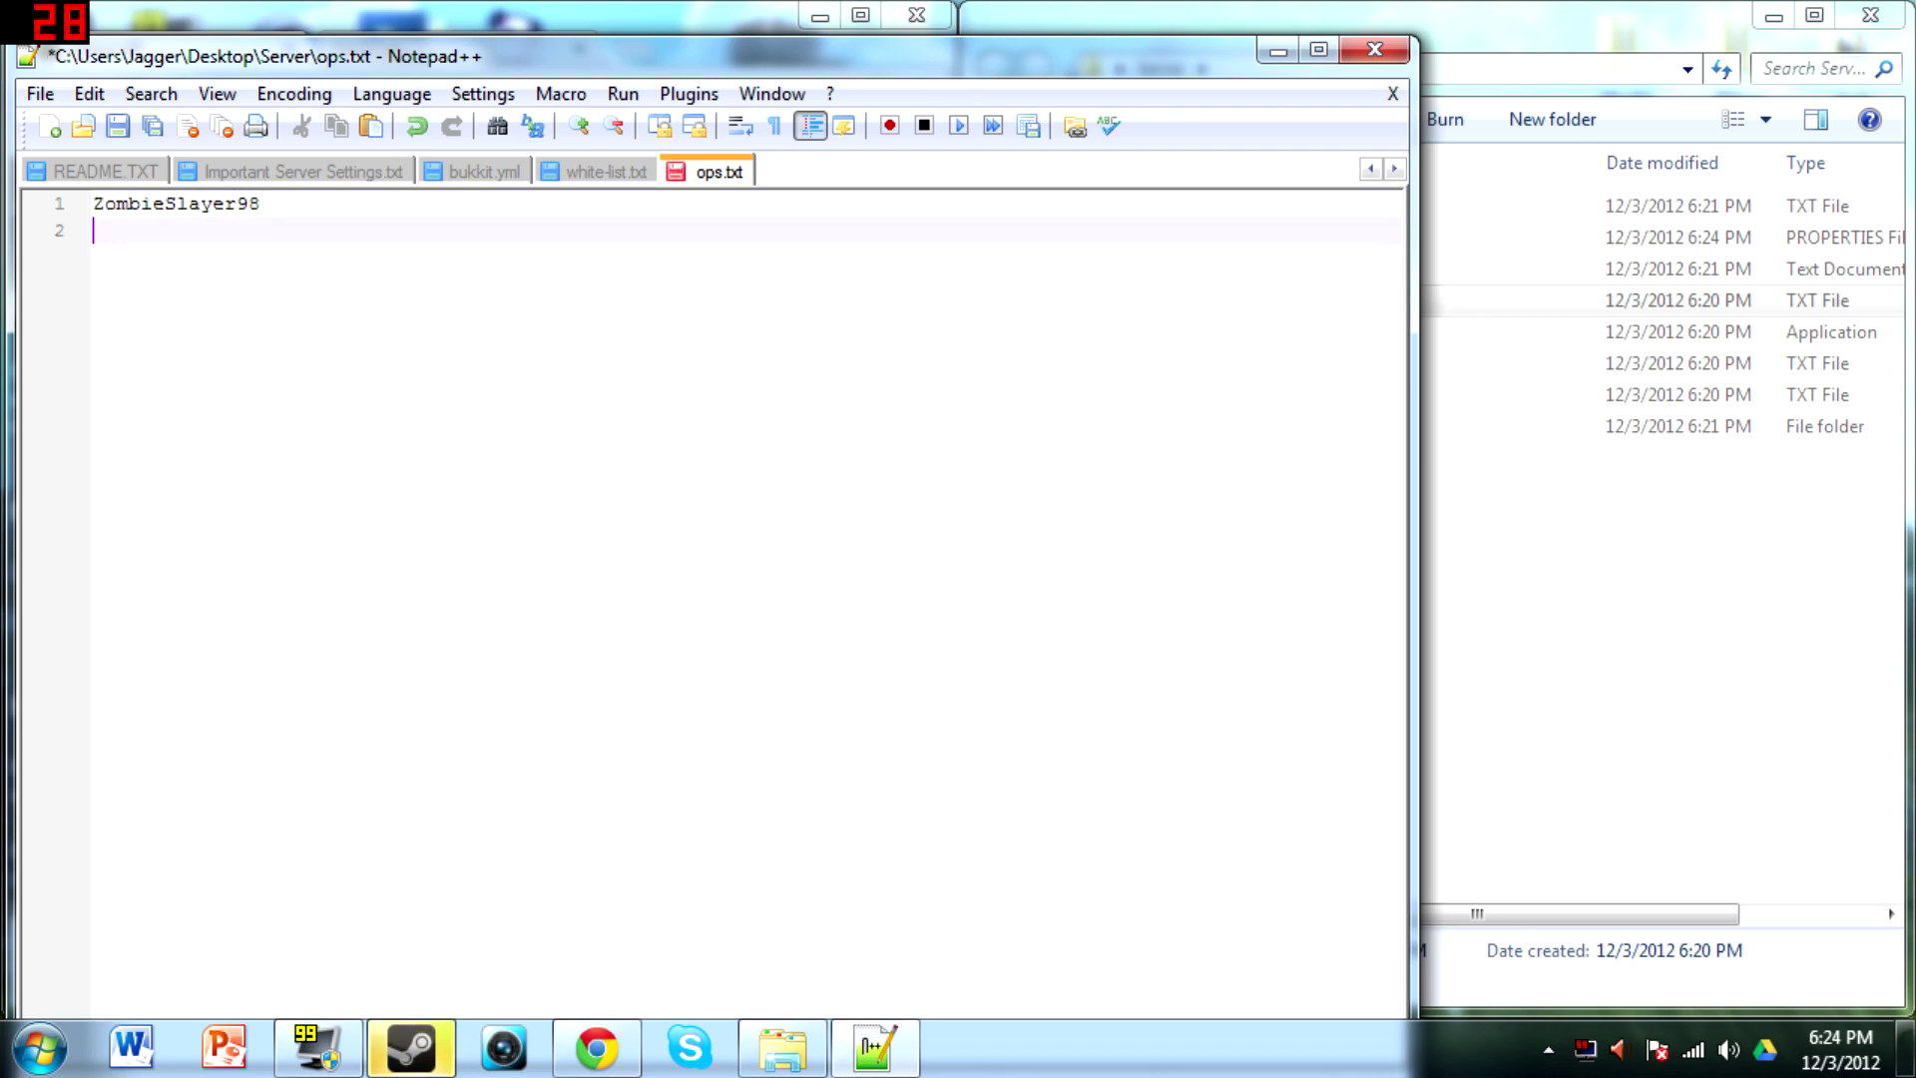
type("Bob")
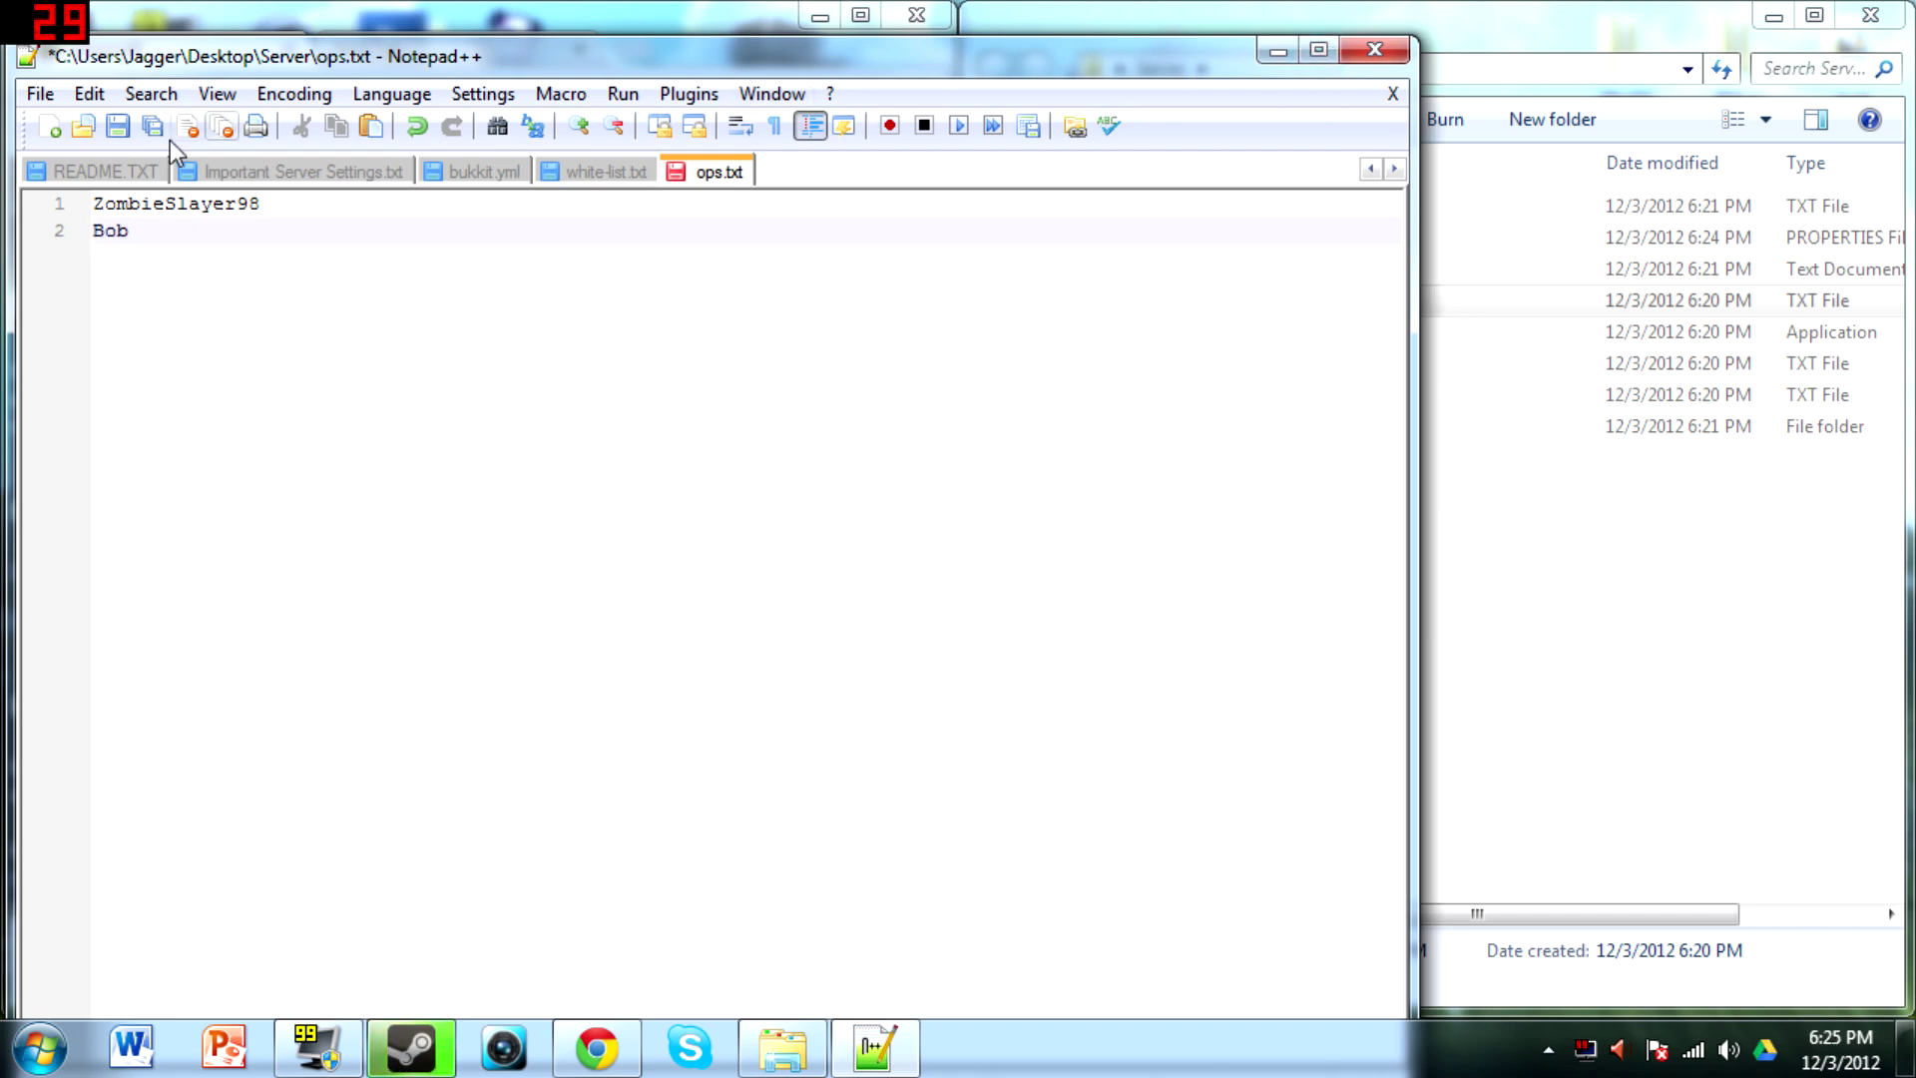
left_click(118, 128)
left_click(1370, 49)
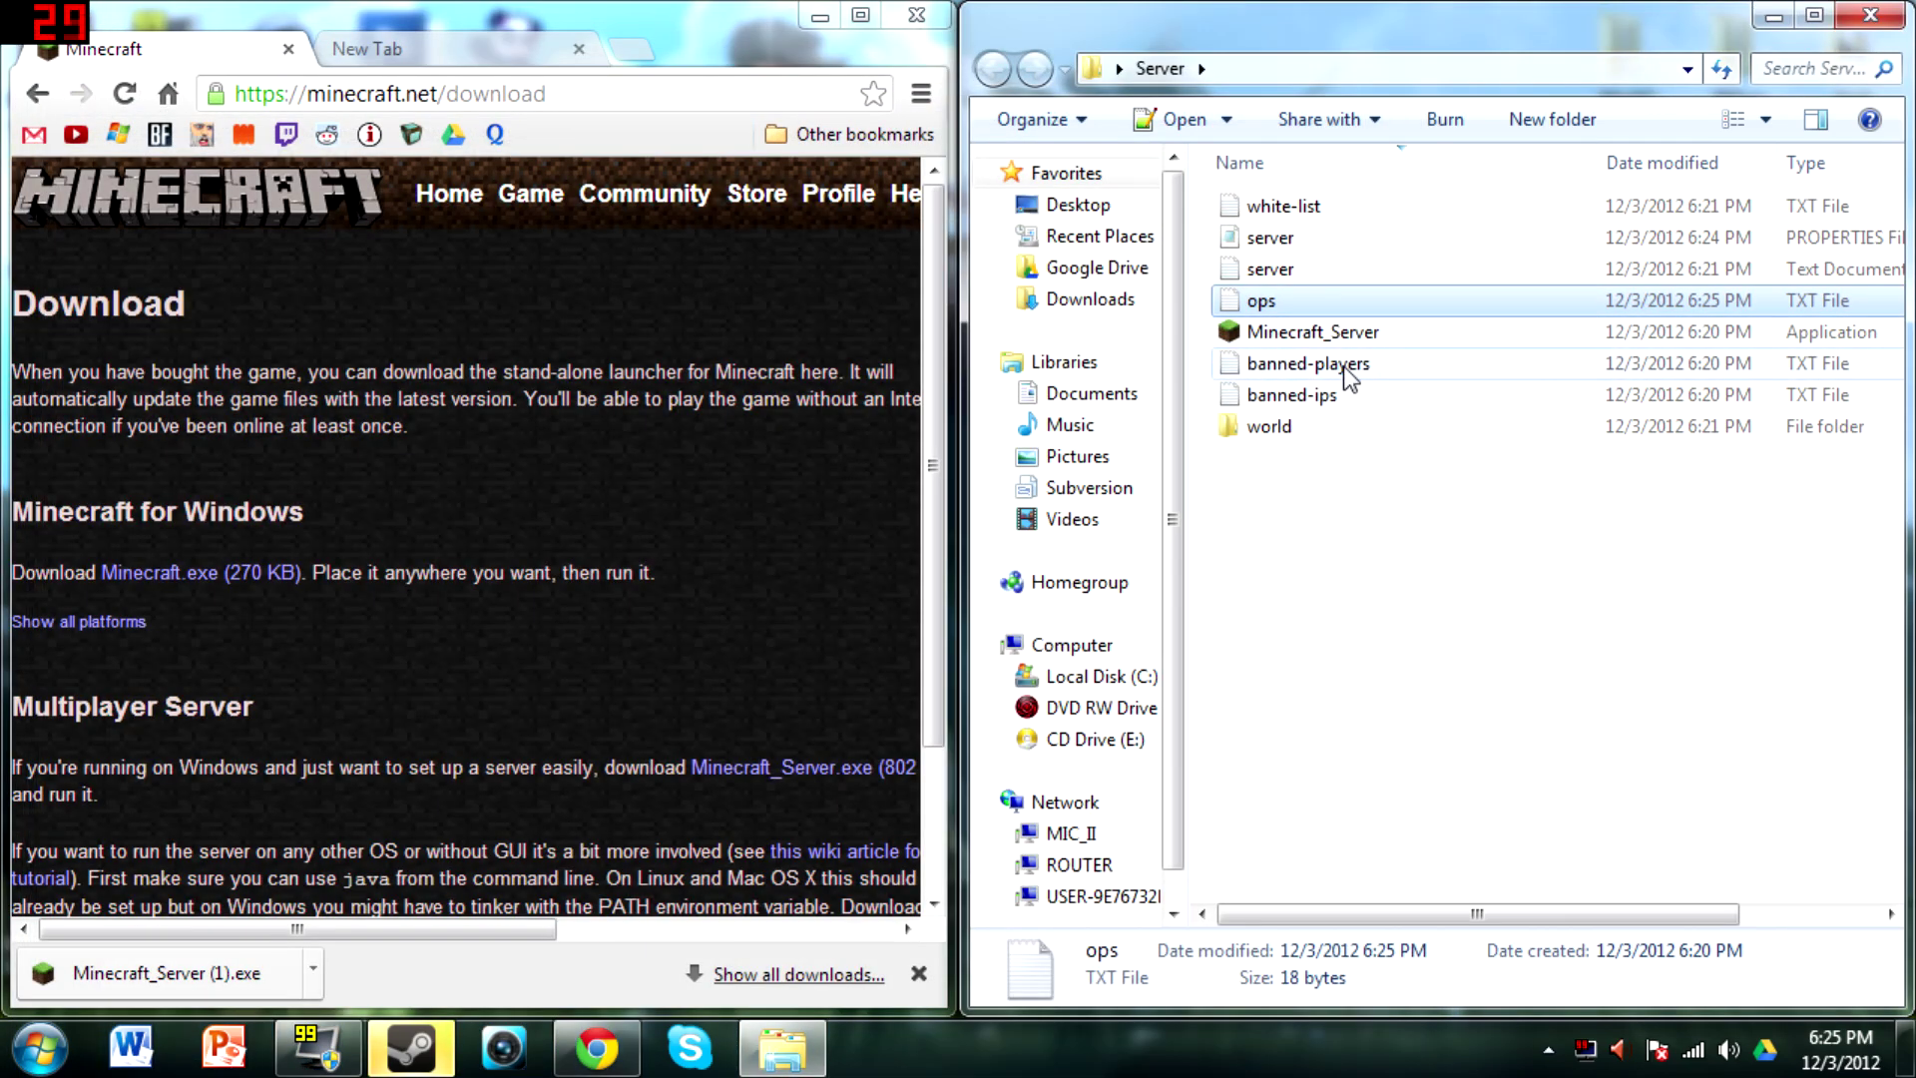
View the banned-players and banned-ips lists and the world folder, returning to Server
double_click(1307, 363)
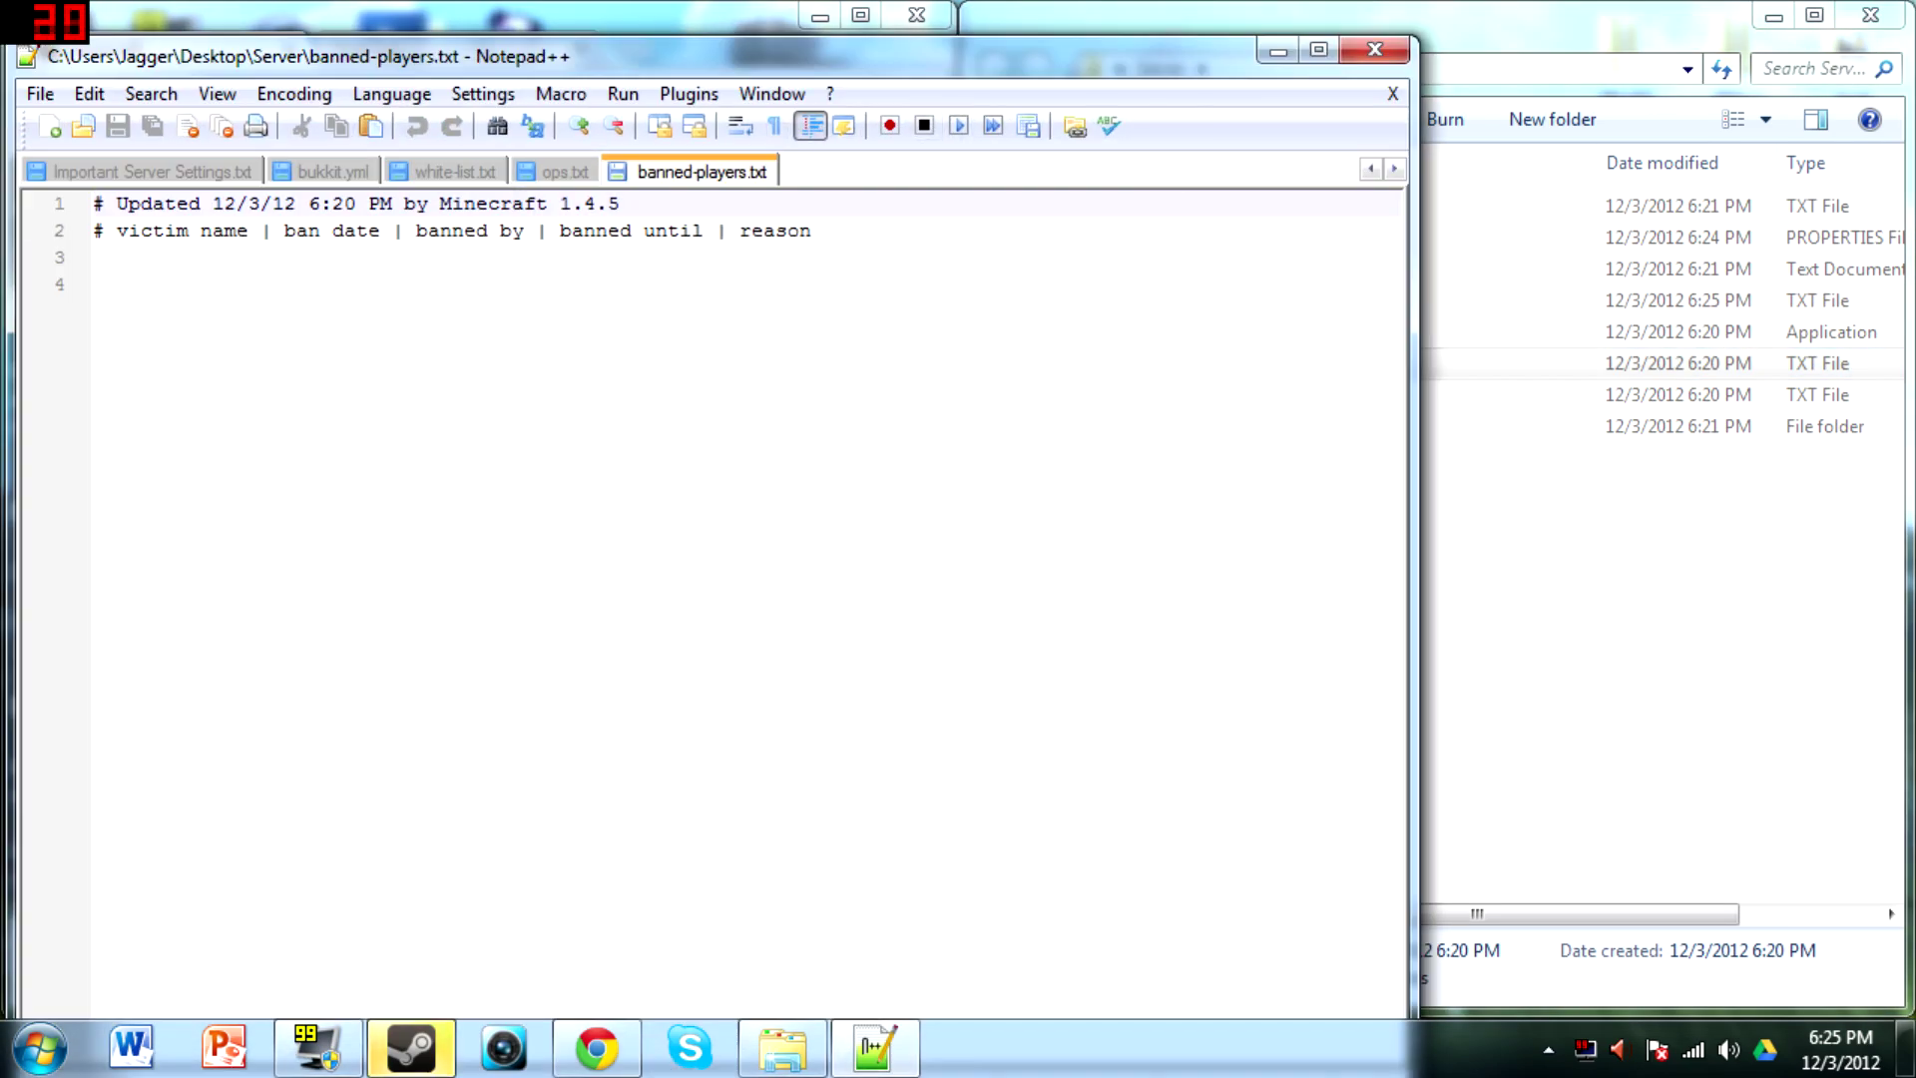
left_click(1375, 49)
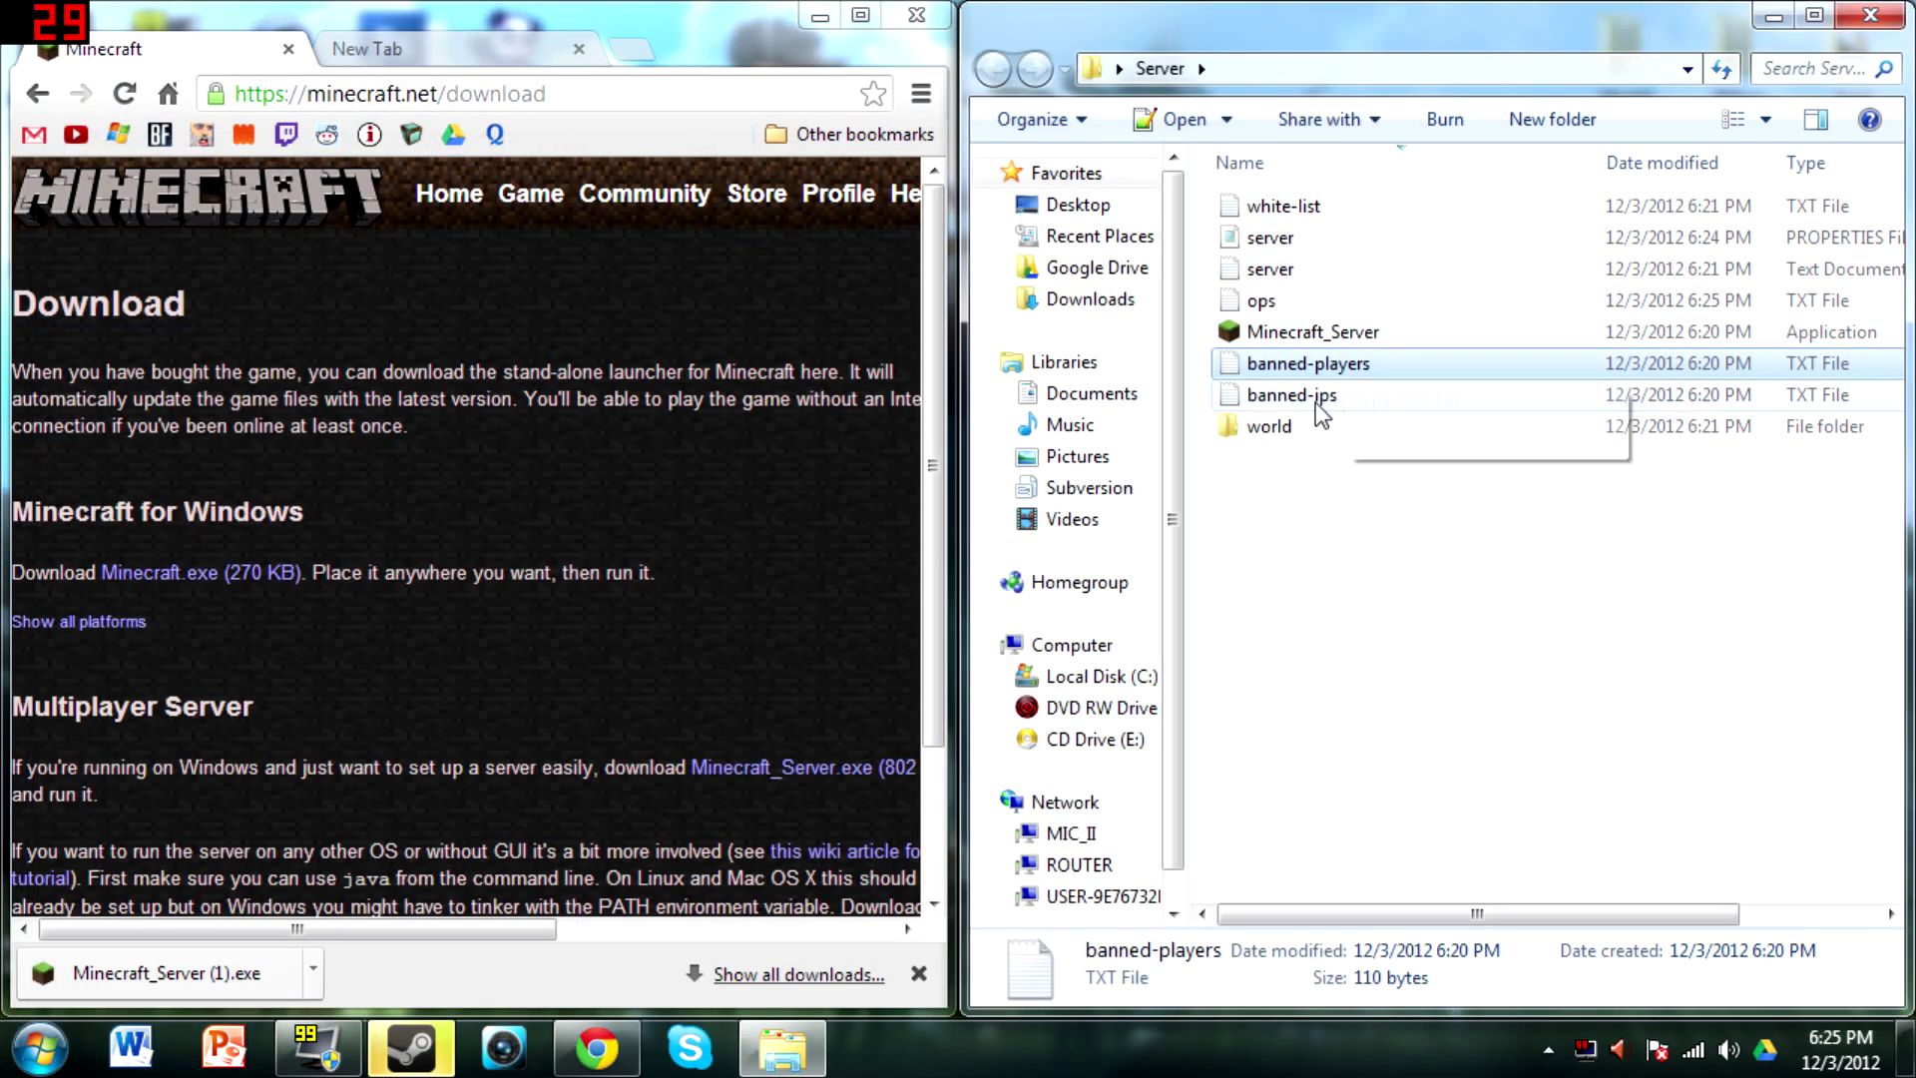
double_click(1313, 397)
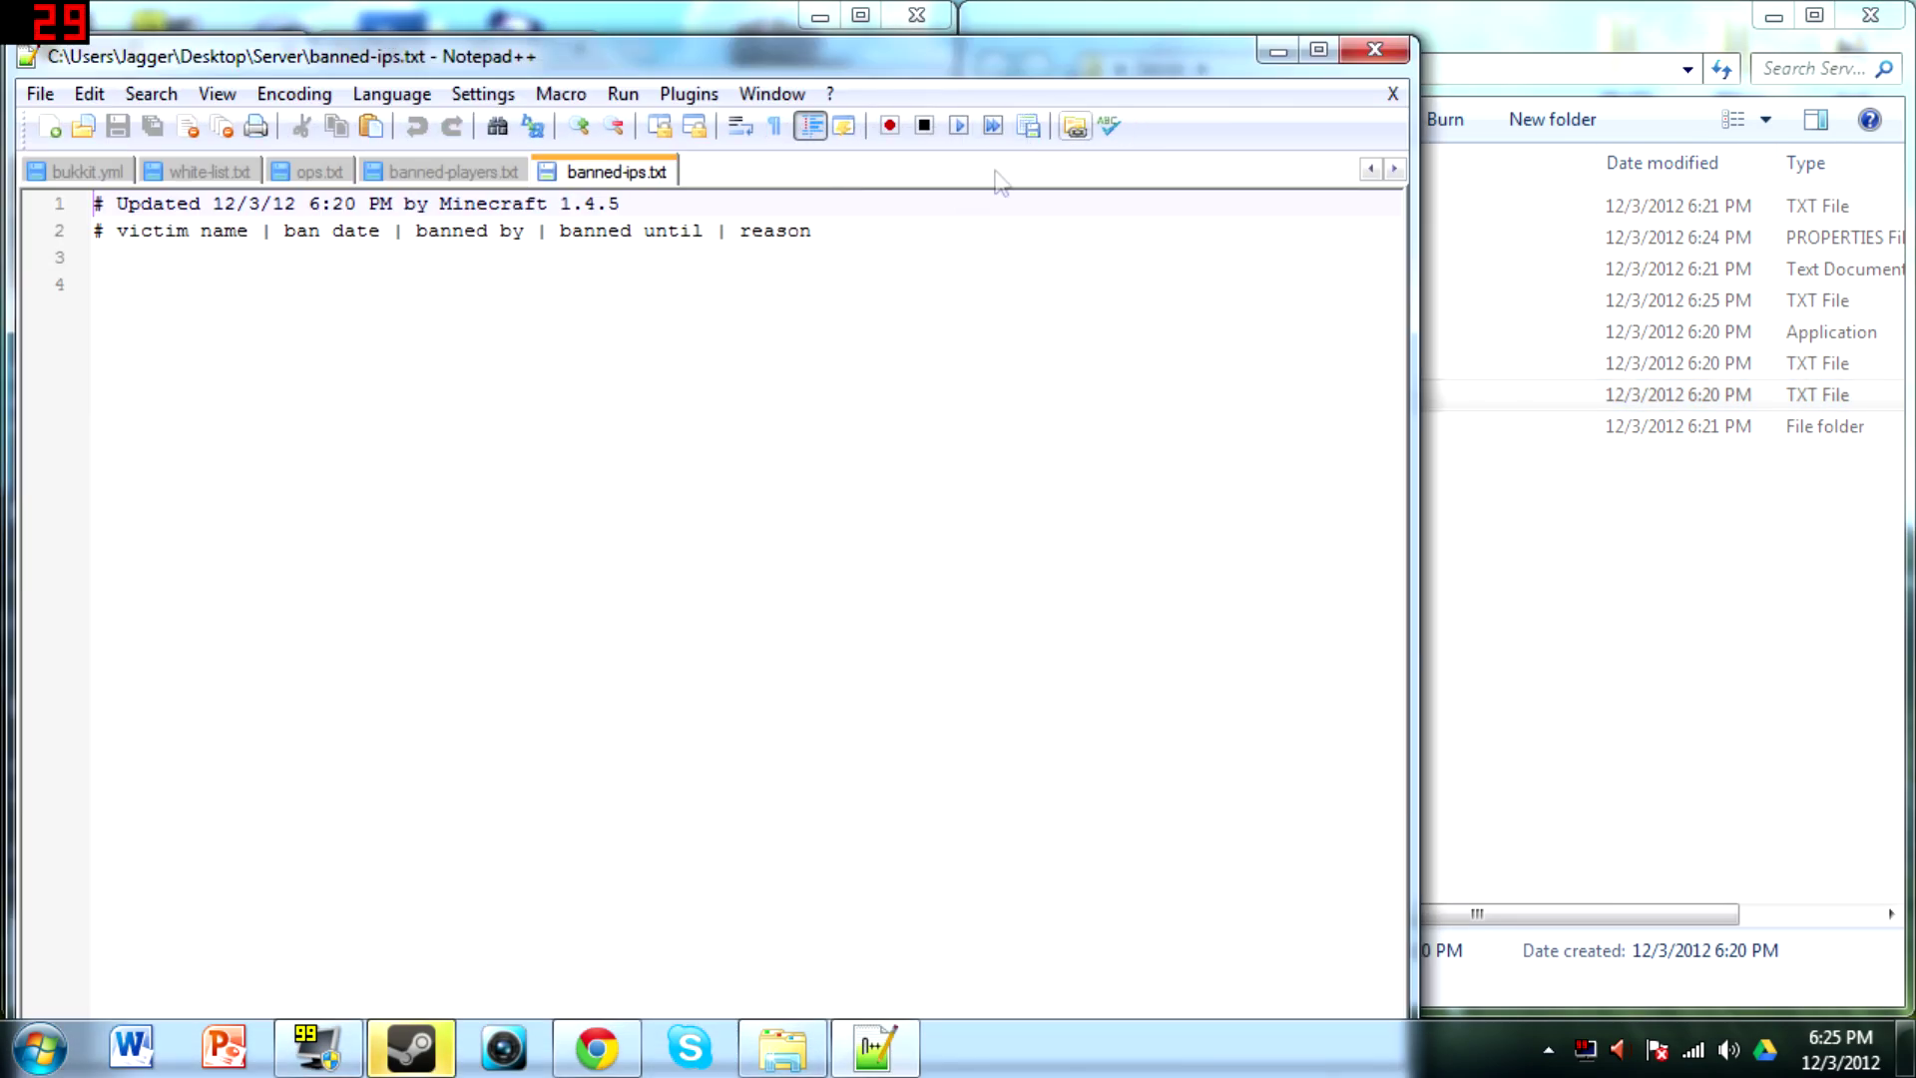
left_click(1369, 52)
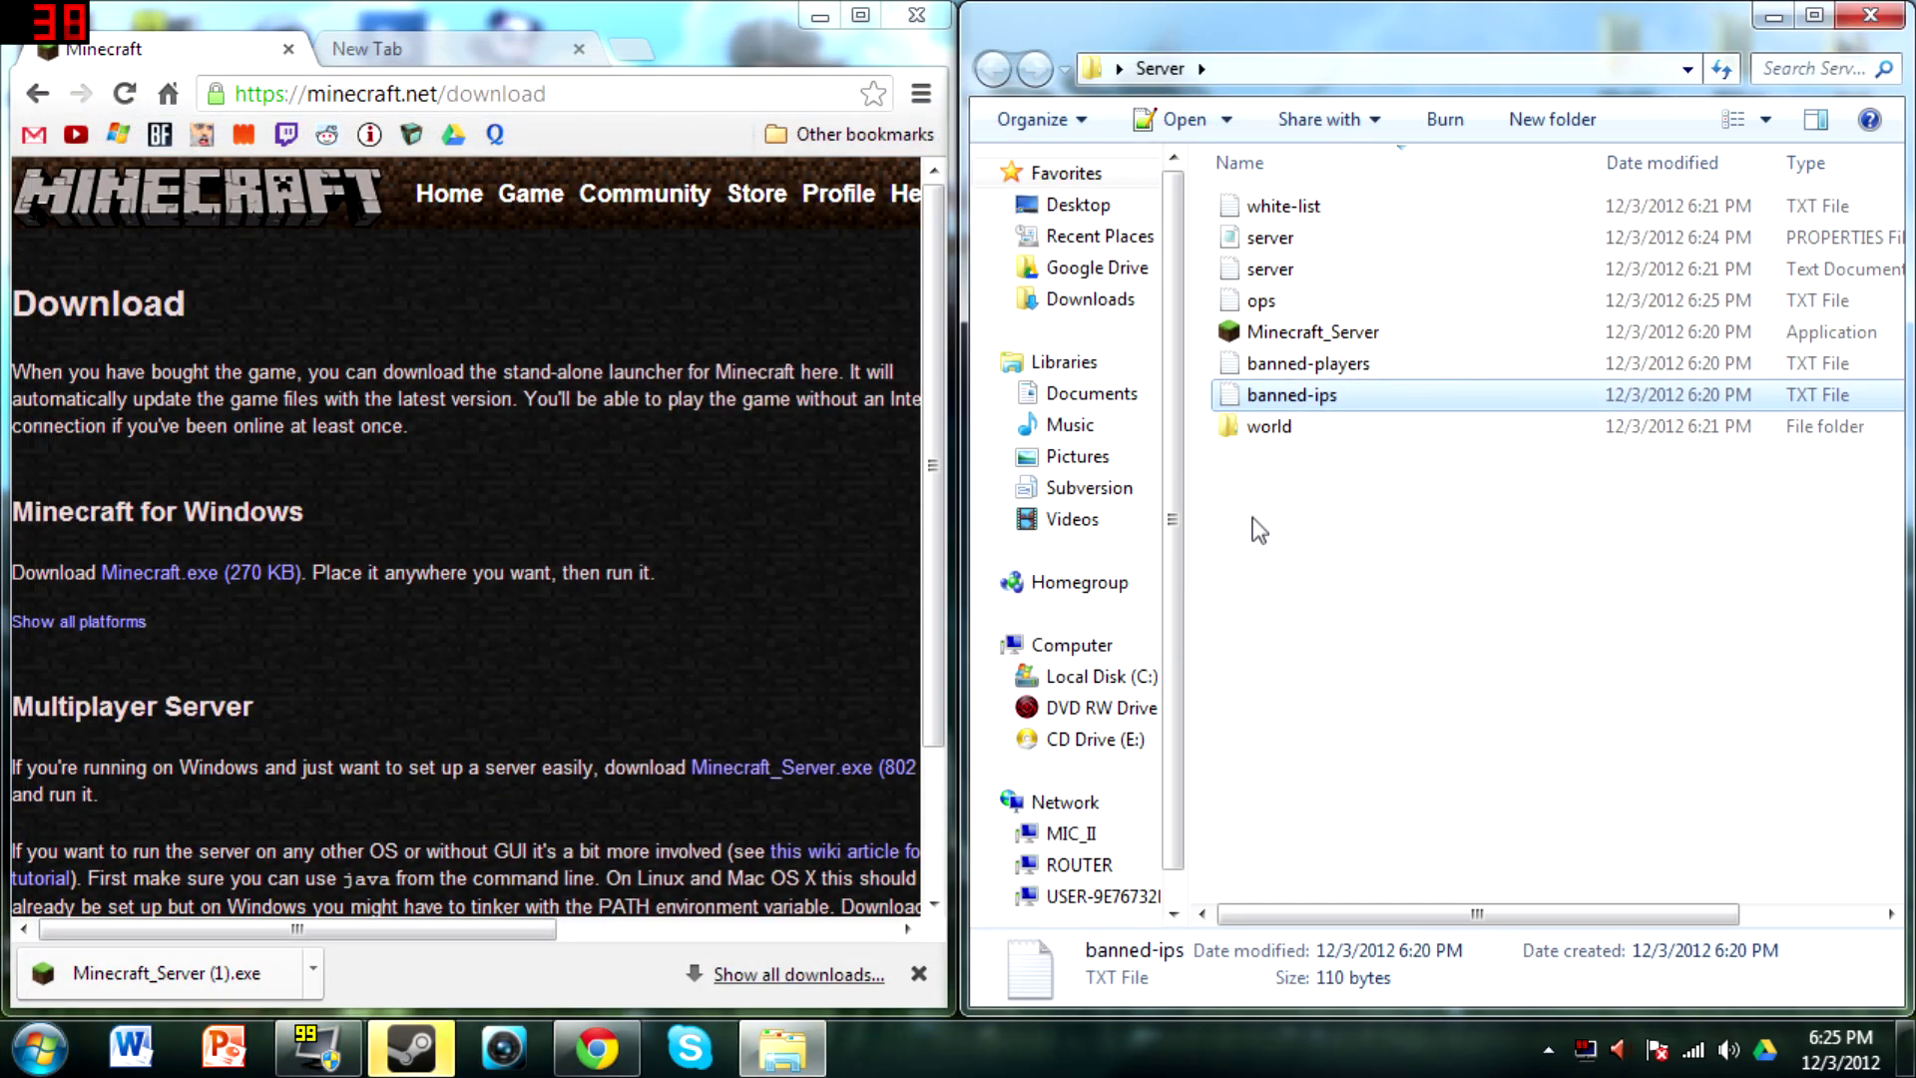
double_click(1285, 418)
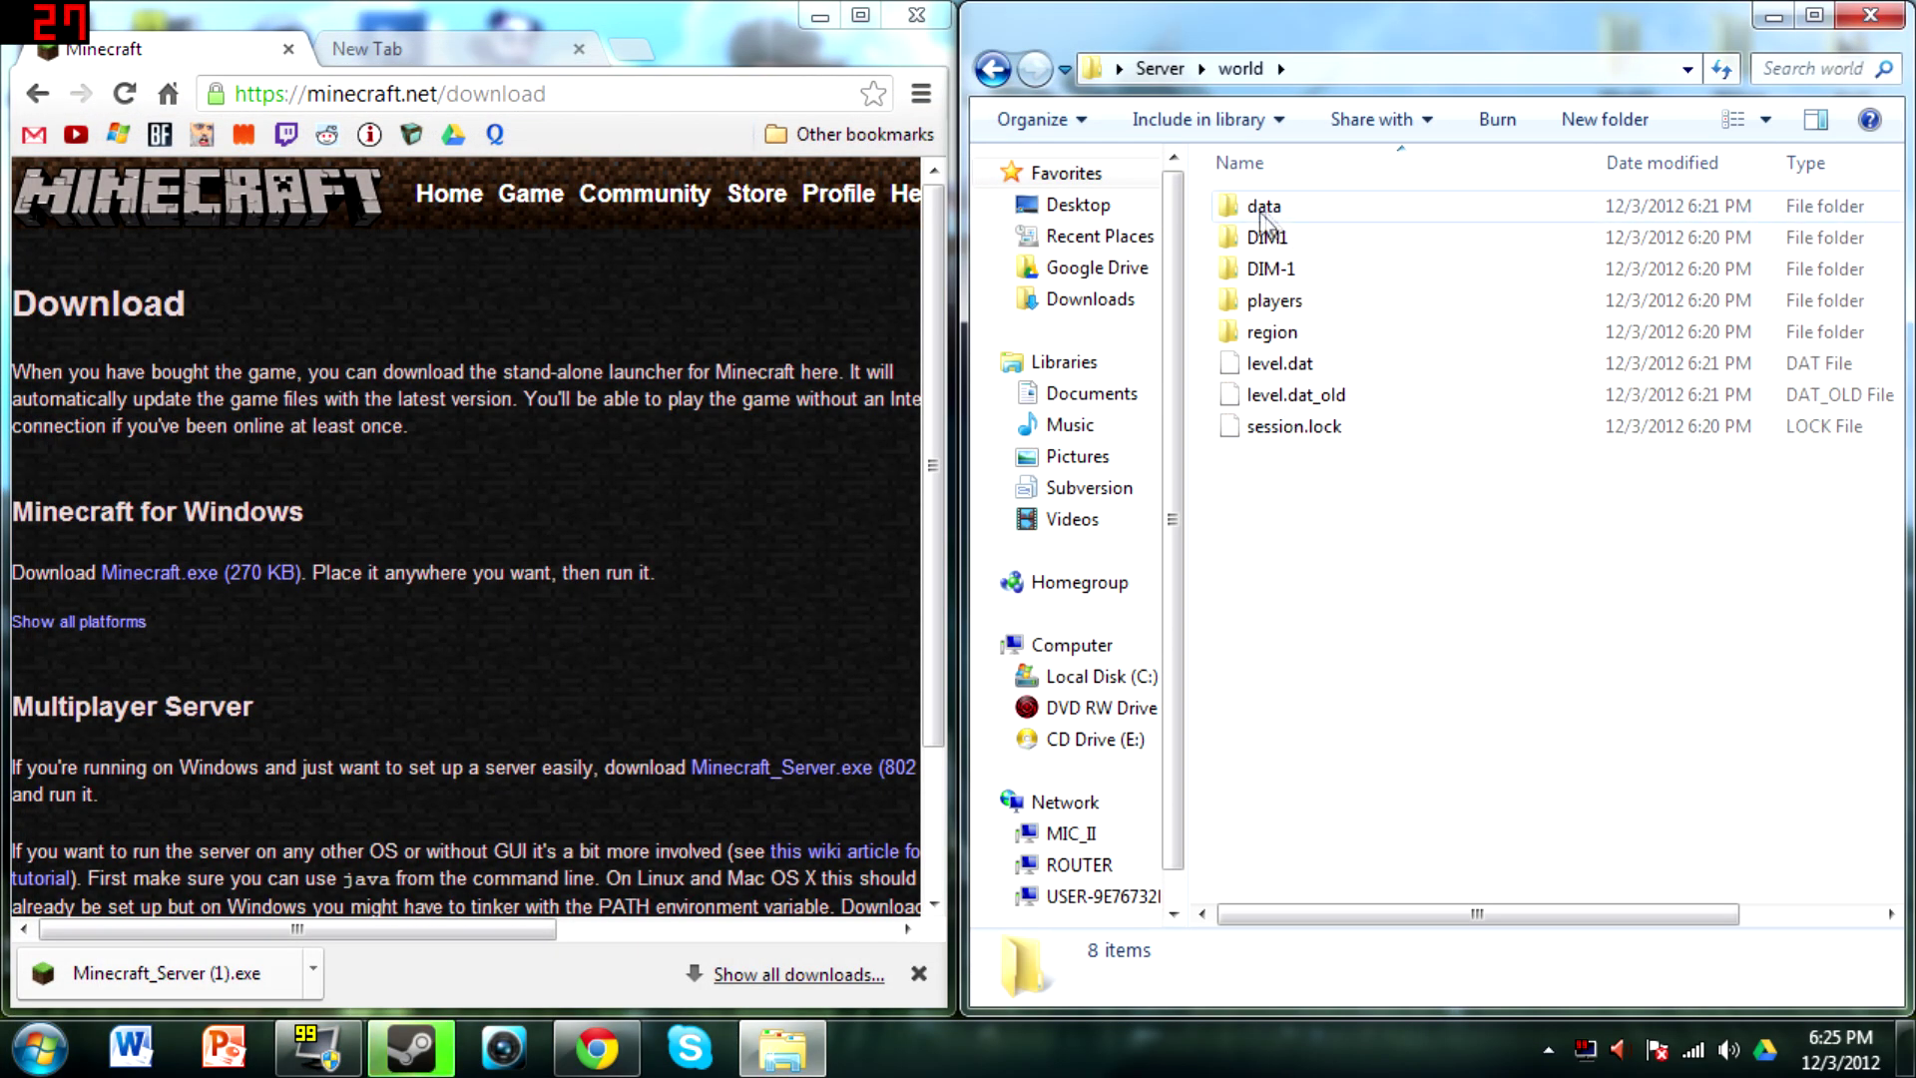
key("BackSpace")
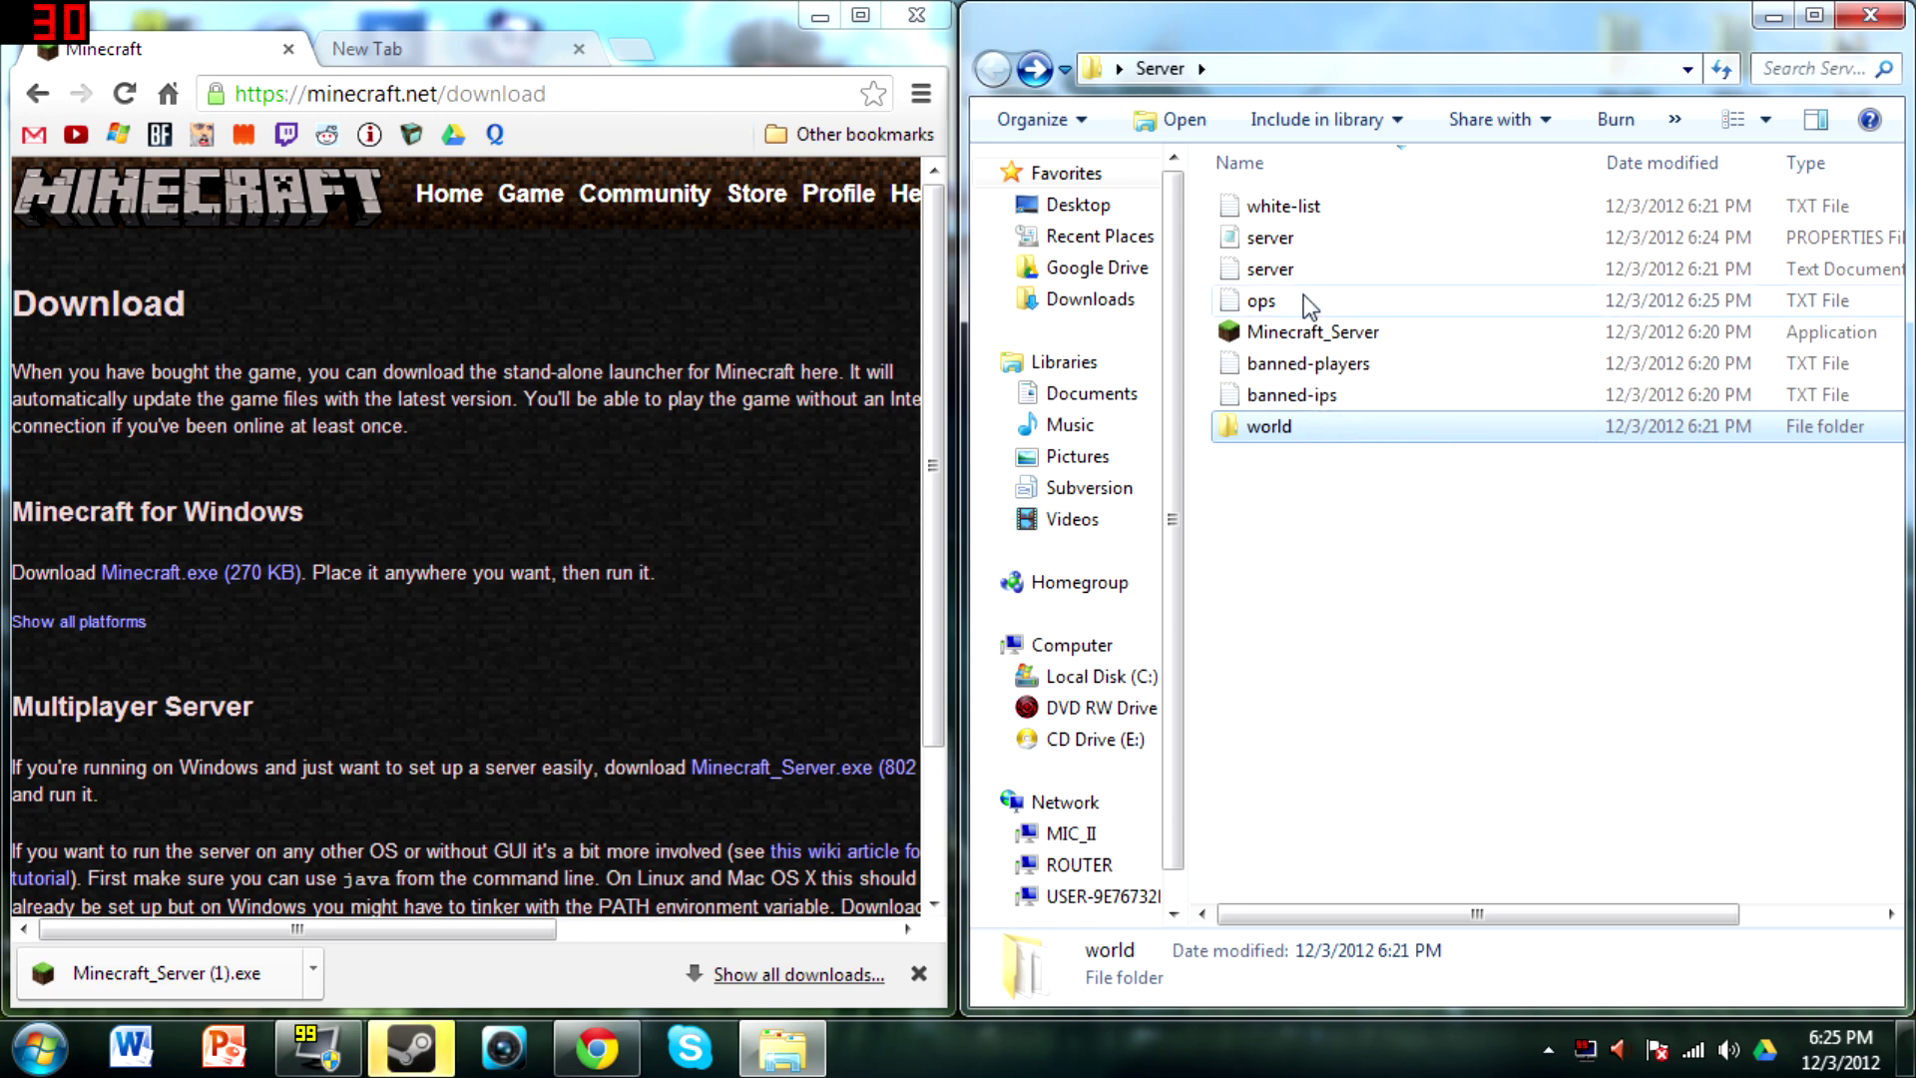
Open server.properties in Notepad to confirm the saved settings, then close it
double_click(1296, 240)
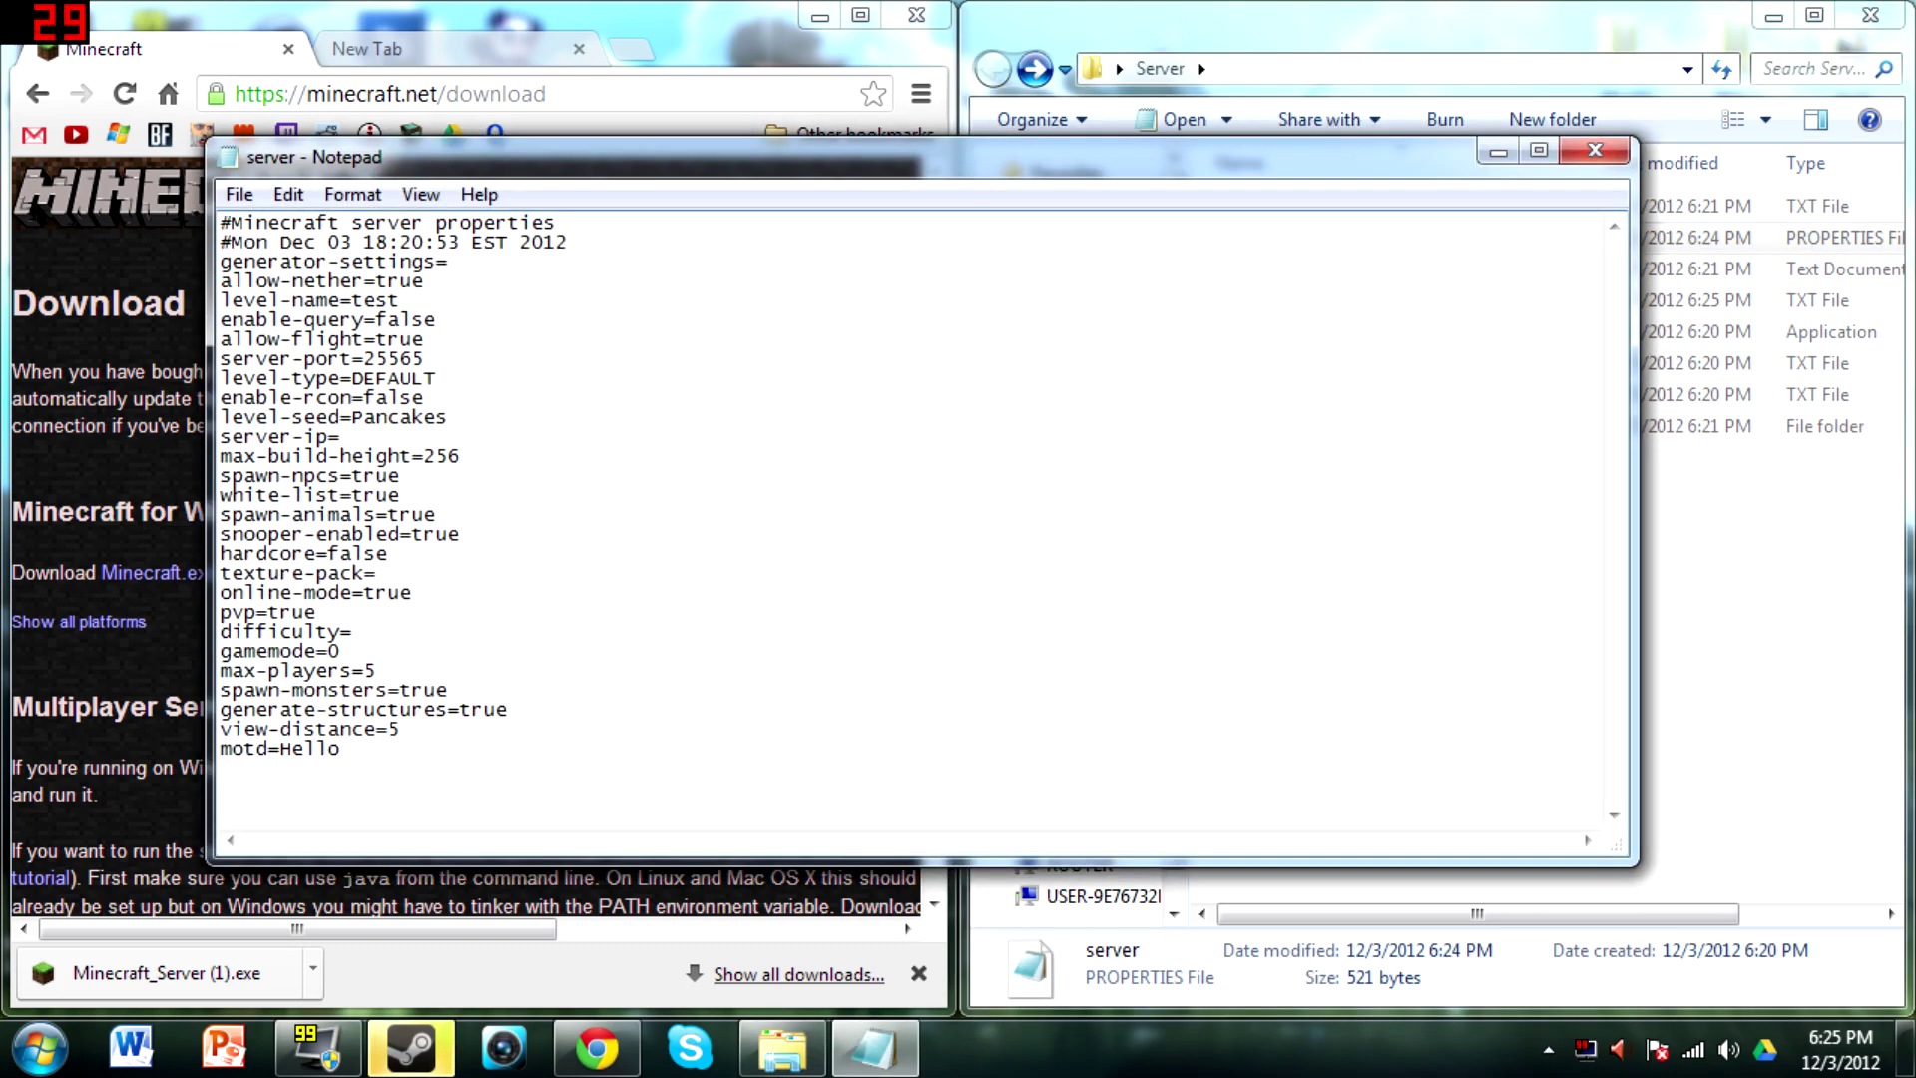
left_click_drag(1287, 158, 1225, 199)
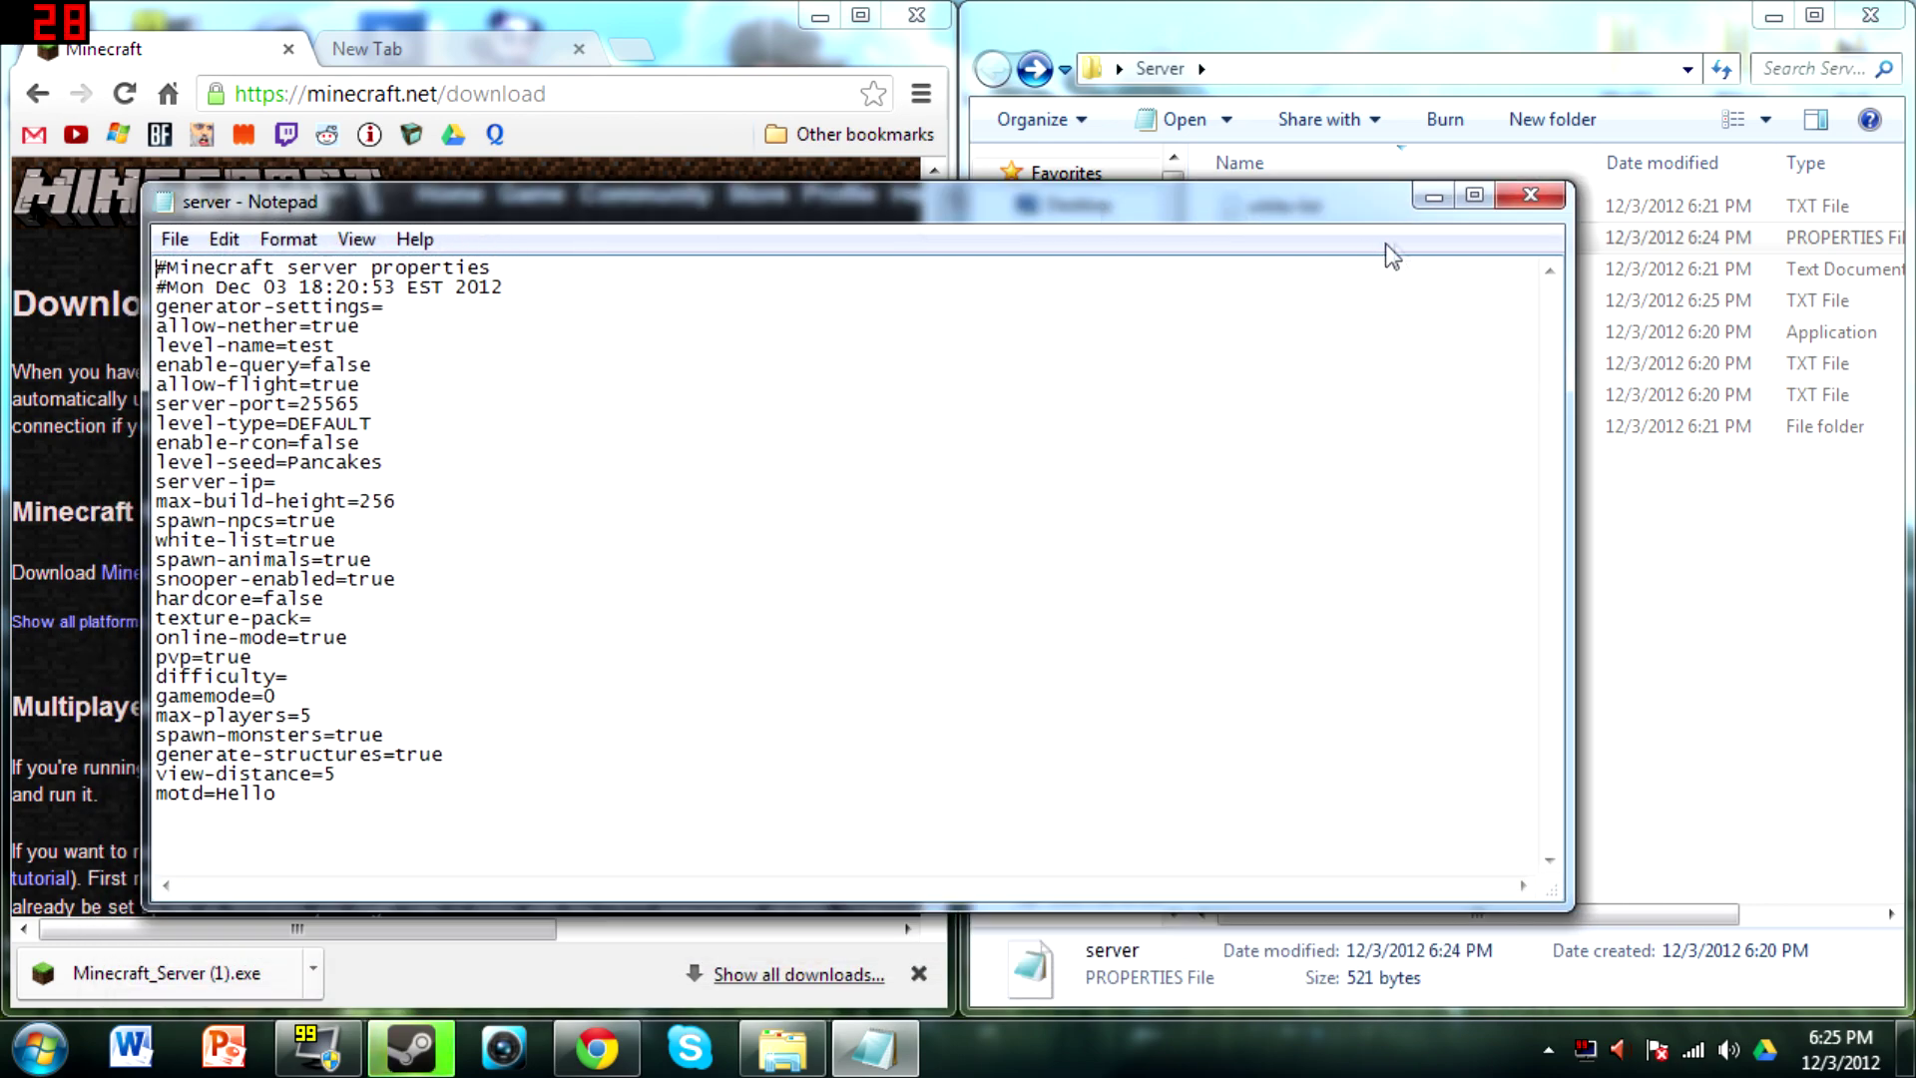
left_click(1531, 197)
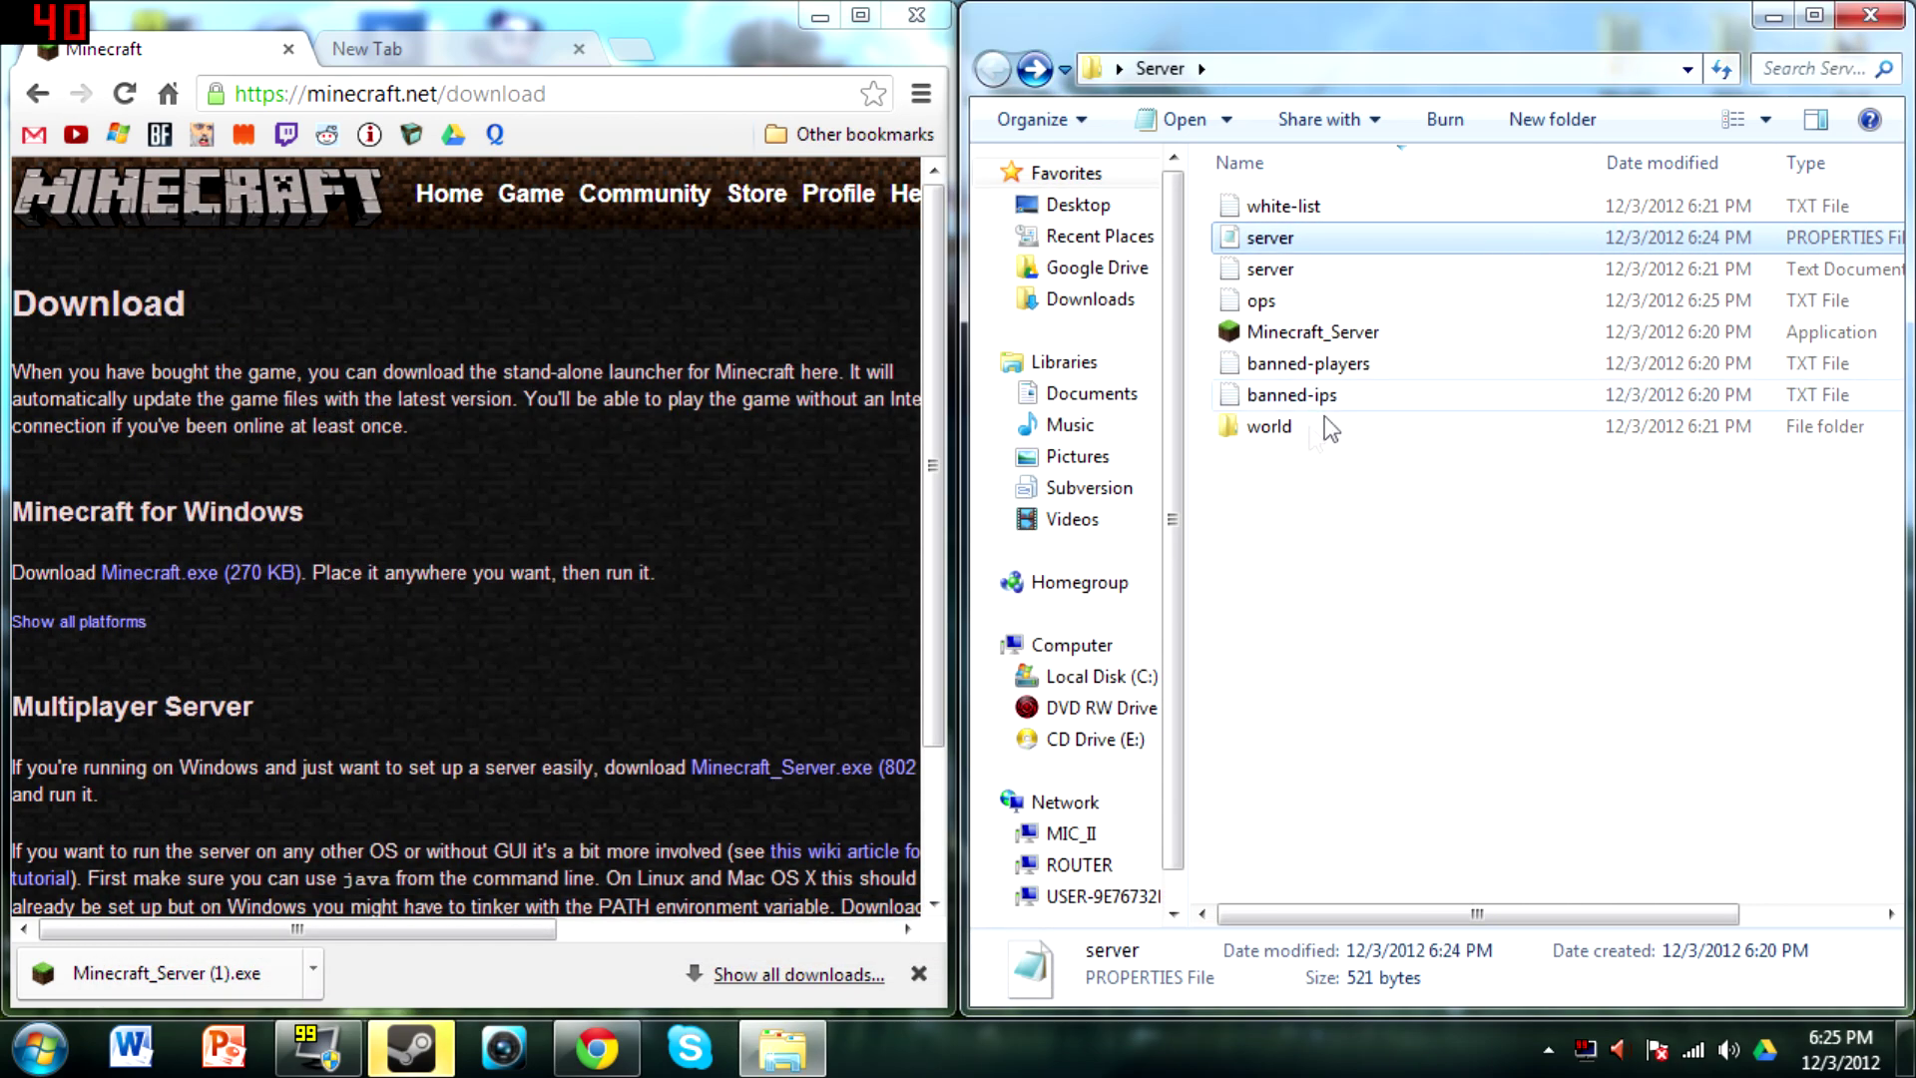
Launch Minecraft_Server until level "test" is ready, then show the desktop and start the Minecraft game
double_click(1320, 337)
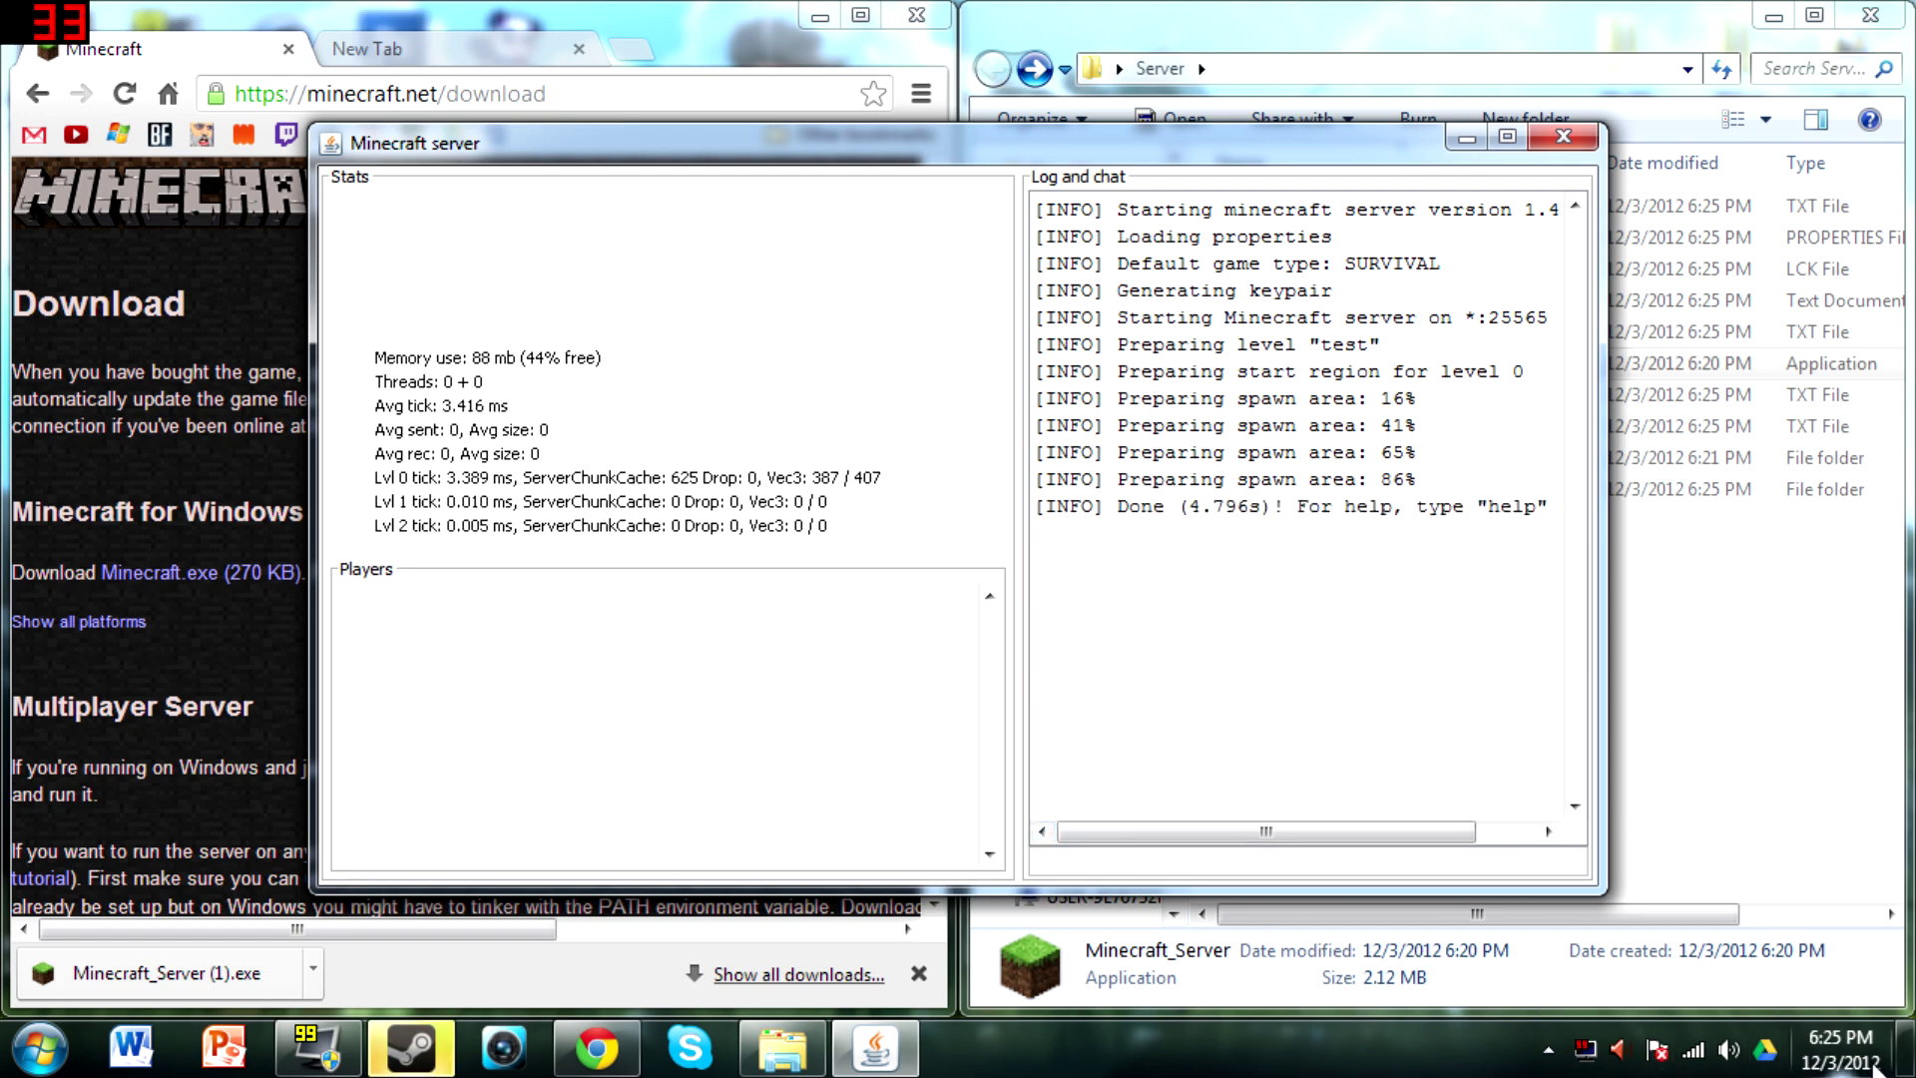
left_click(1911, 1058)
double_click(27, 573)
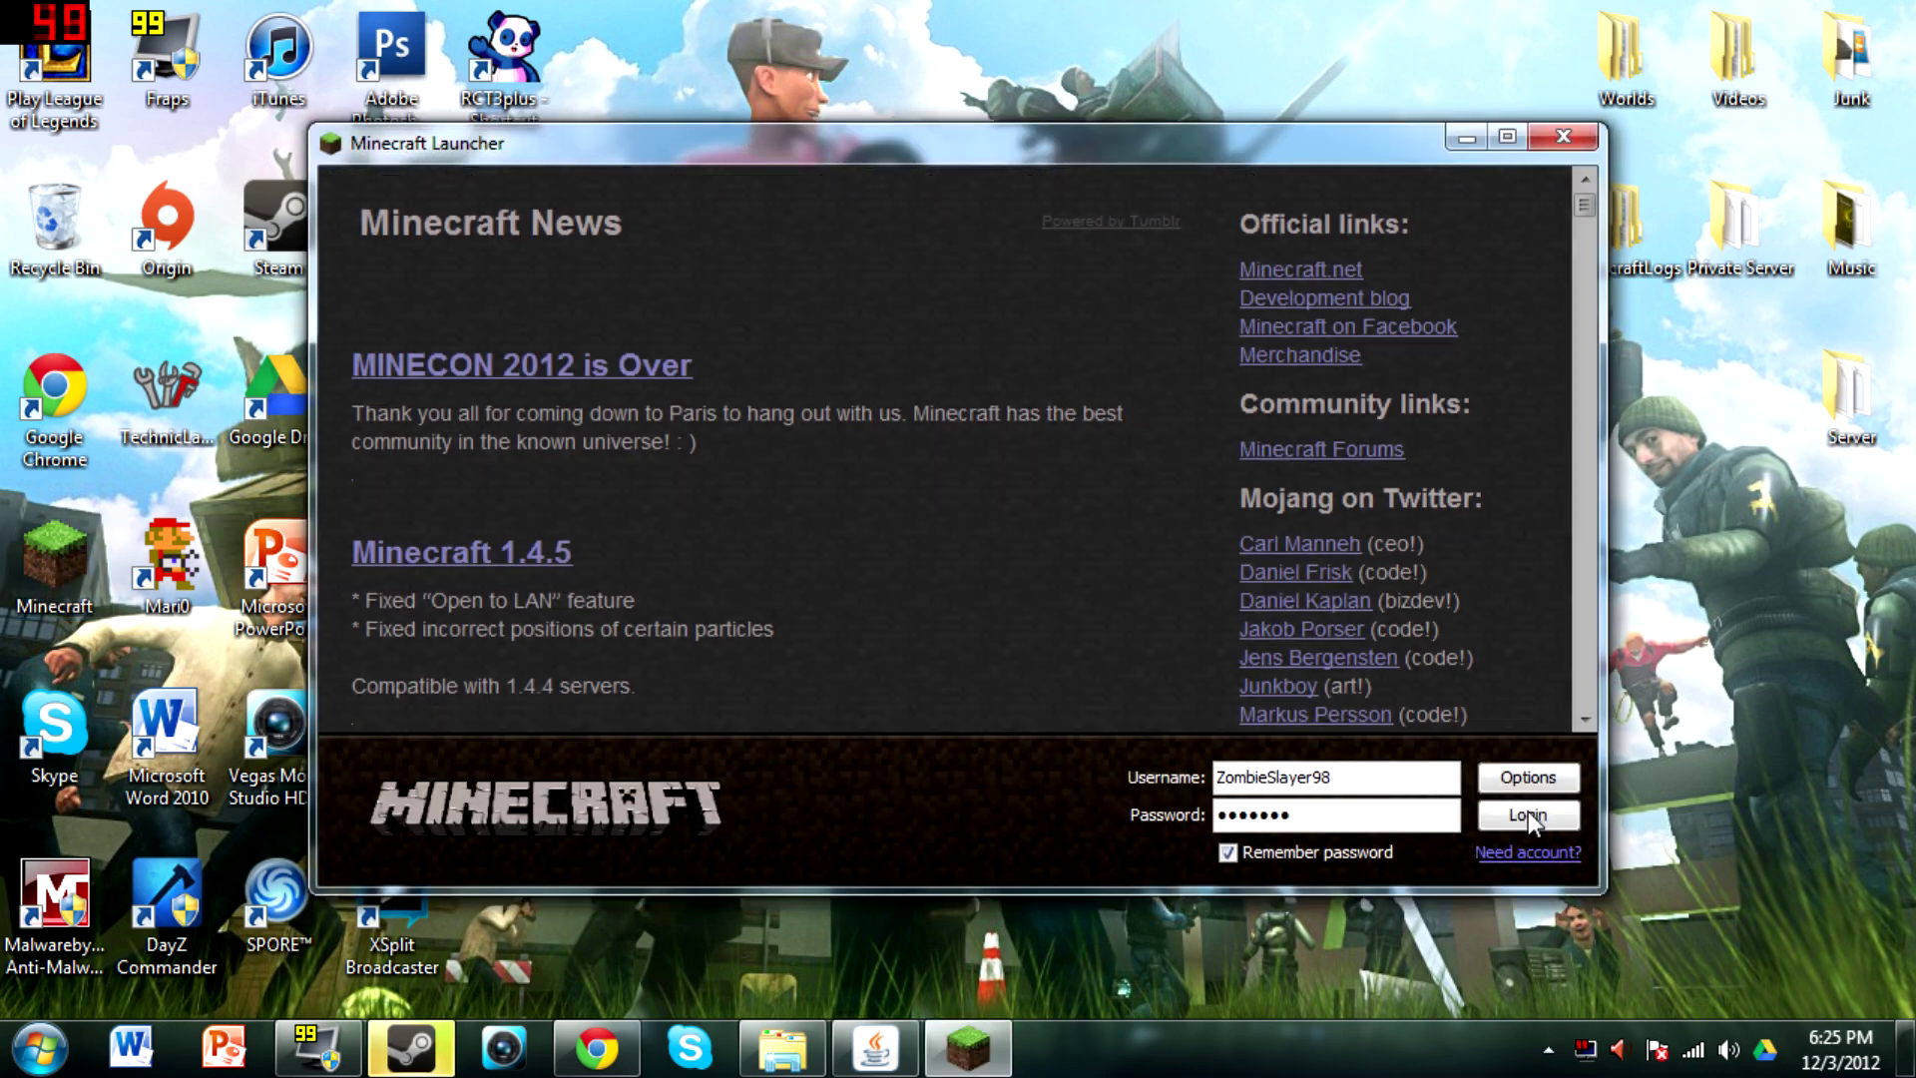
Log into Minecraft and join My Server on localhost, then disconnect and quit to the desktop
left_click(1528, 814)
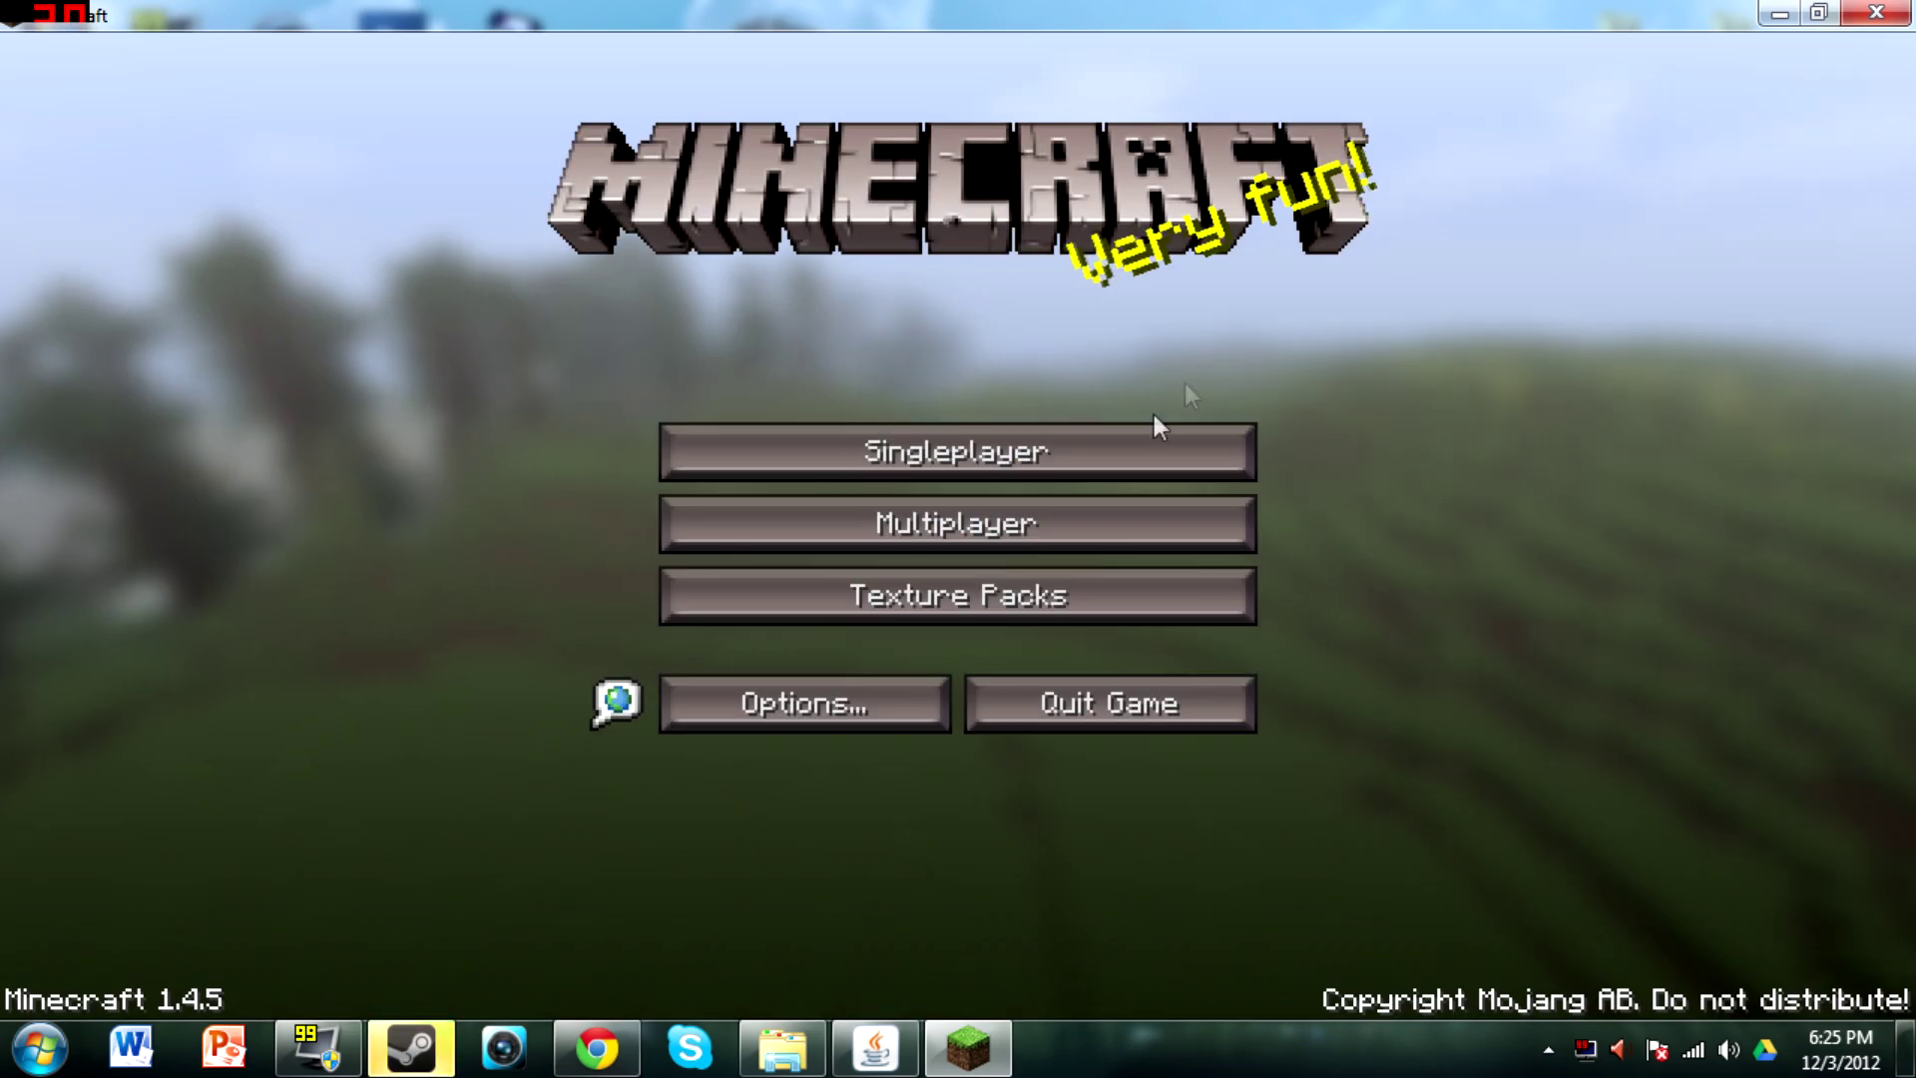
left_click(1046, 509)
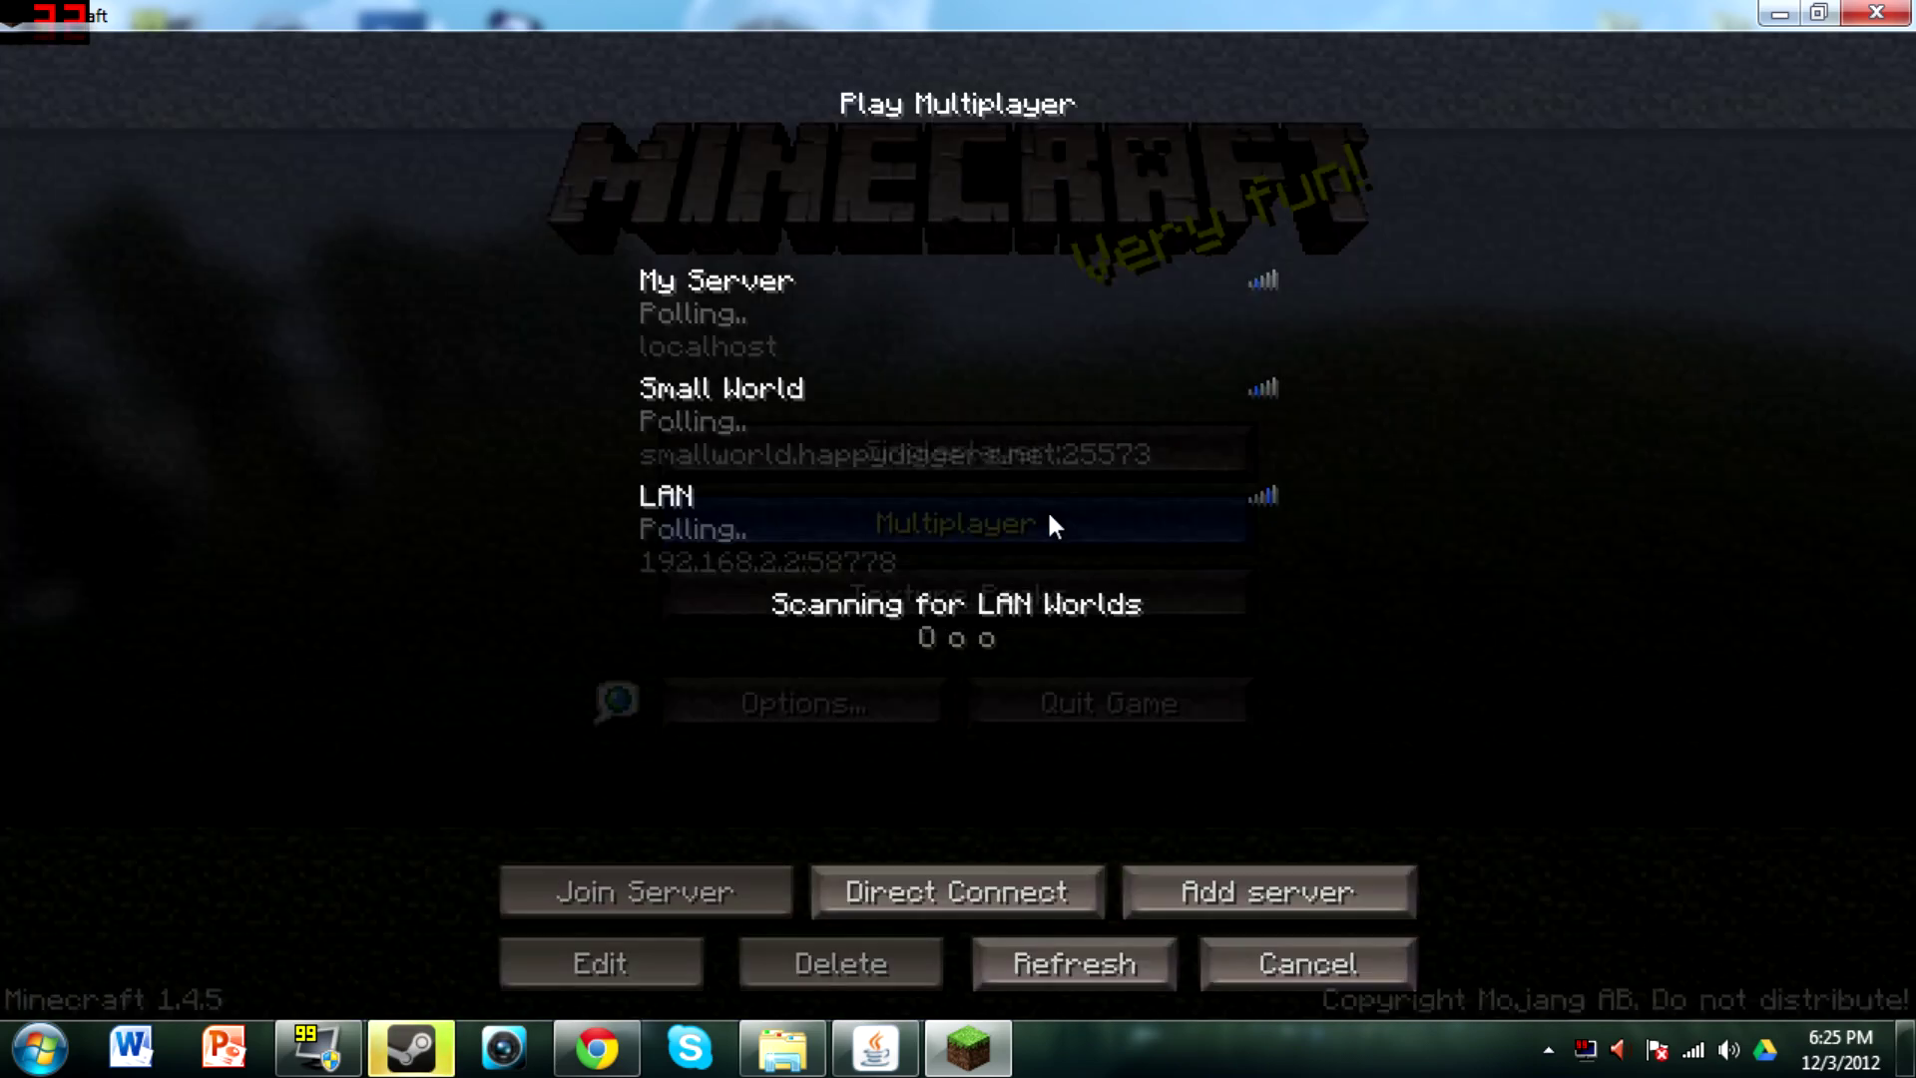
double_click(1075, 320)
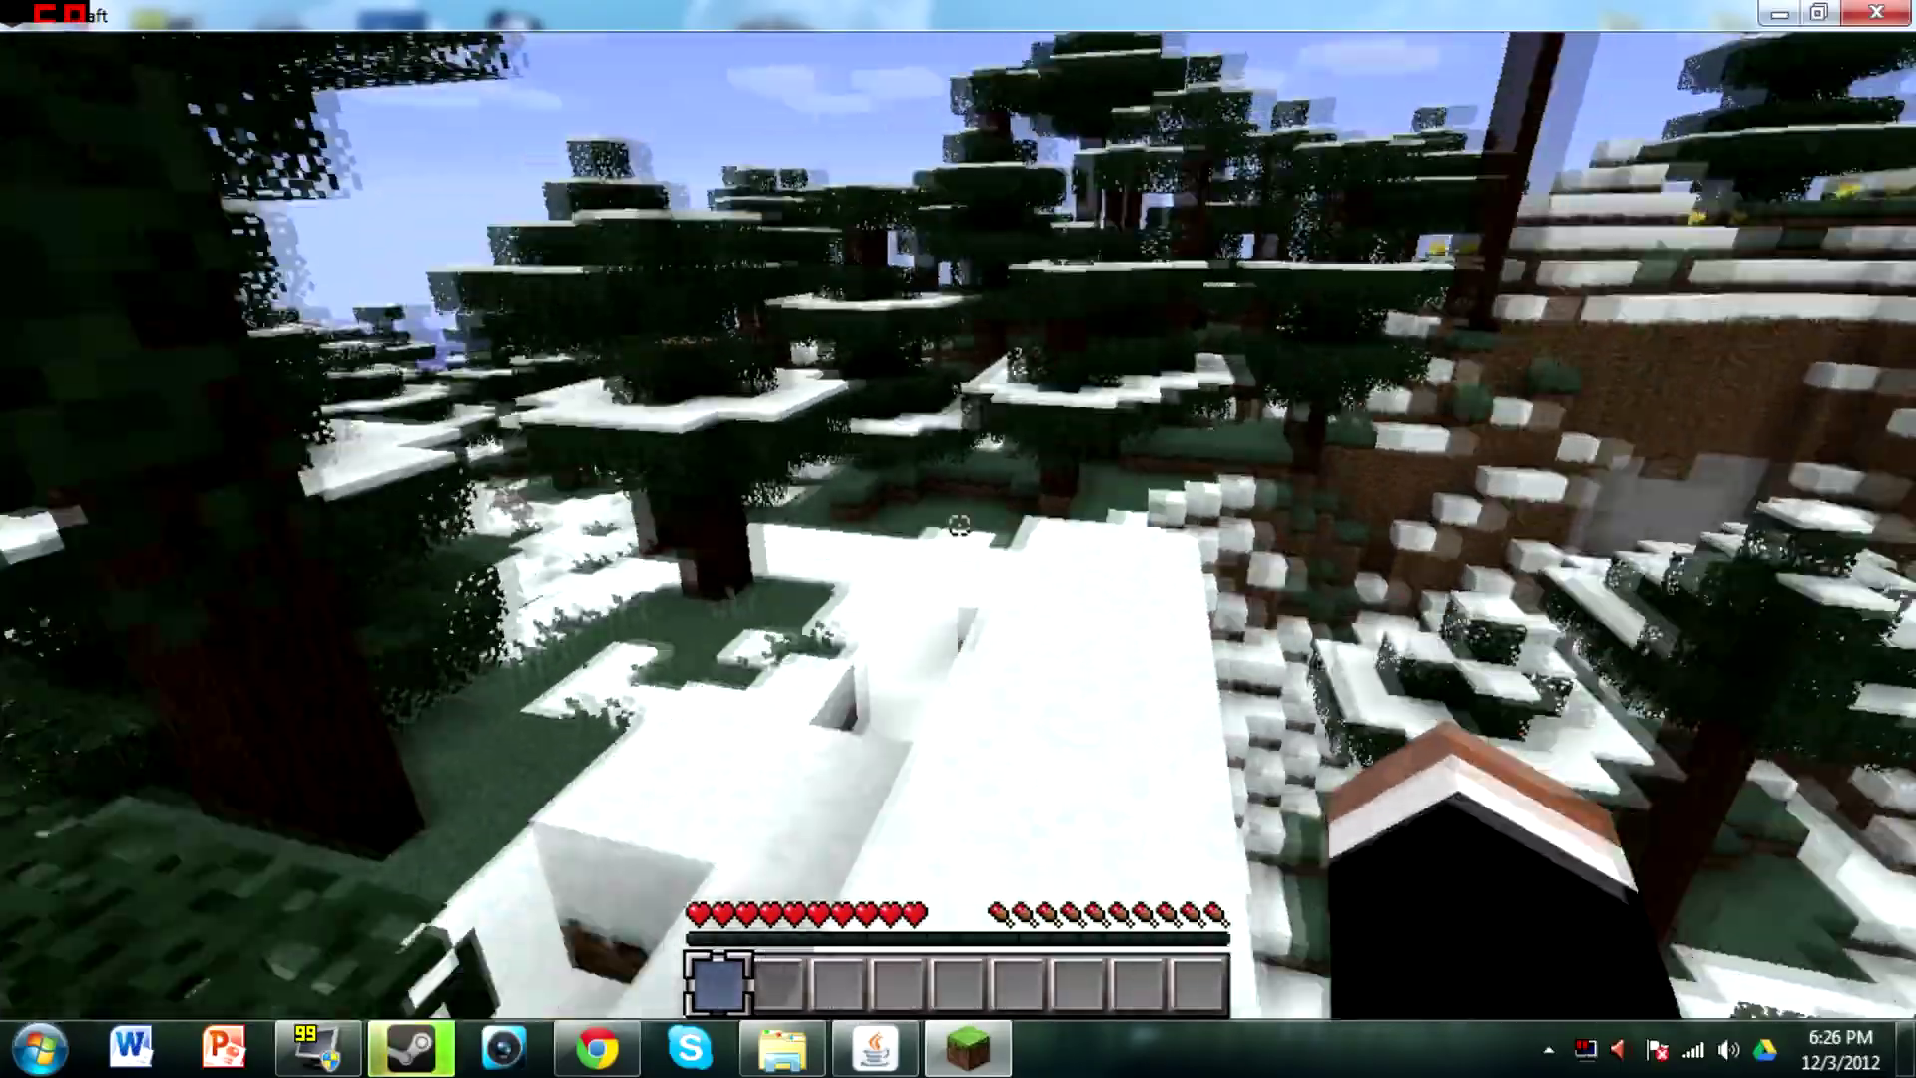
key("Escape")
left_click(943, 631)
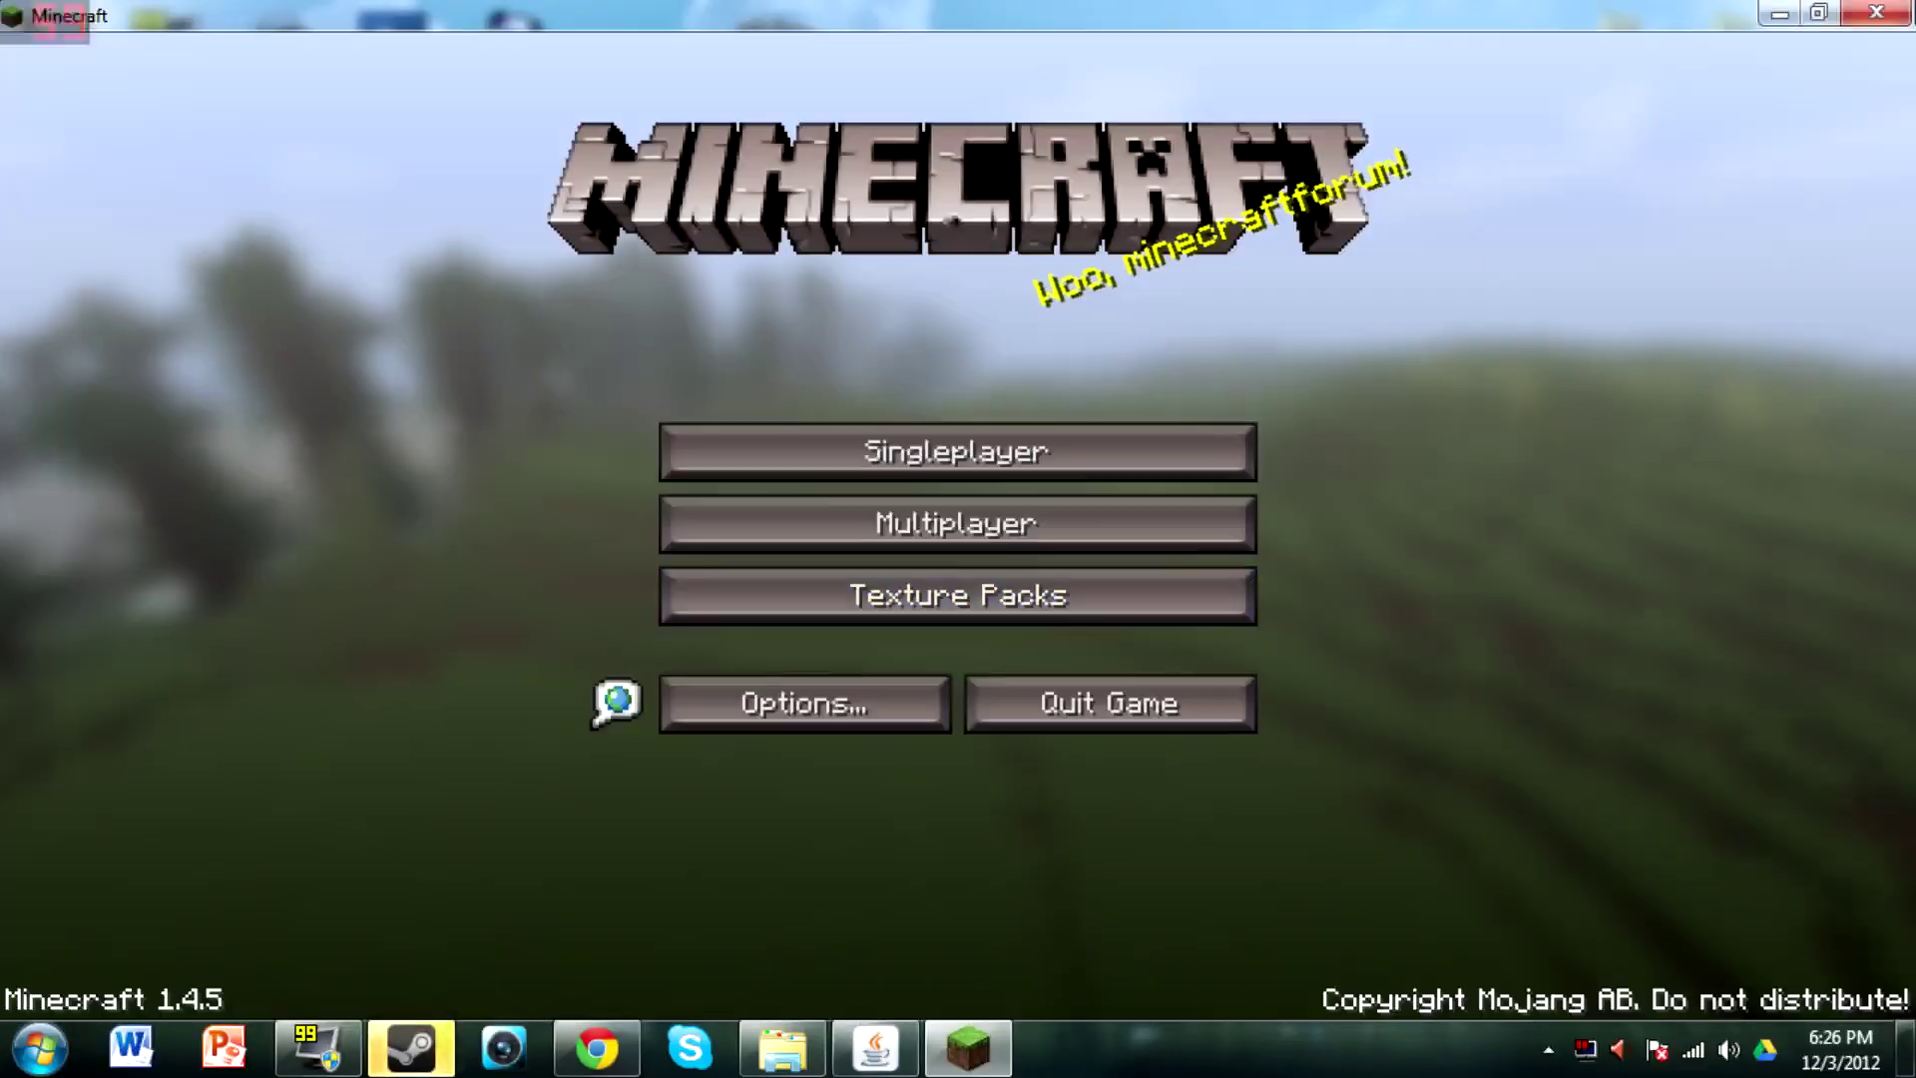
left_click(1141, 695)
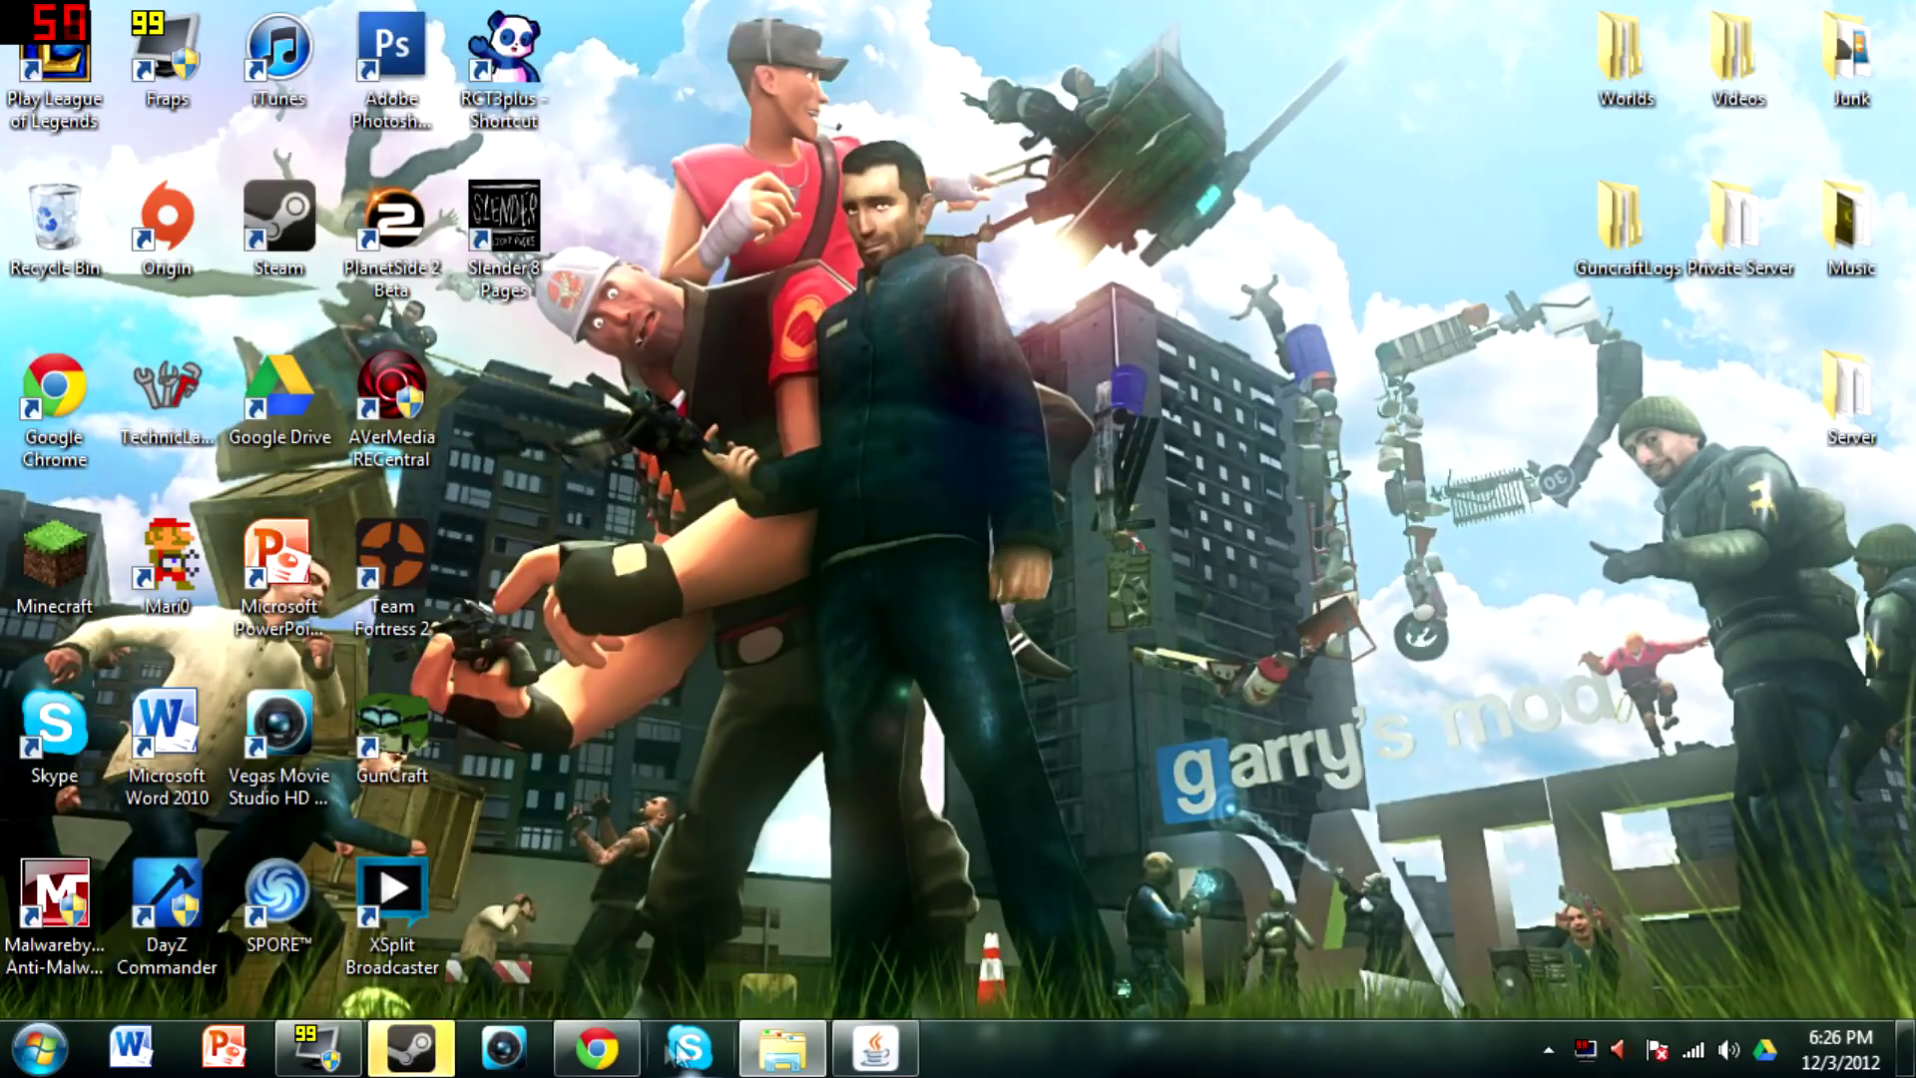
Restore and maximize Chrome, switching to its empty new tab
left_click(597, 1048)
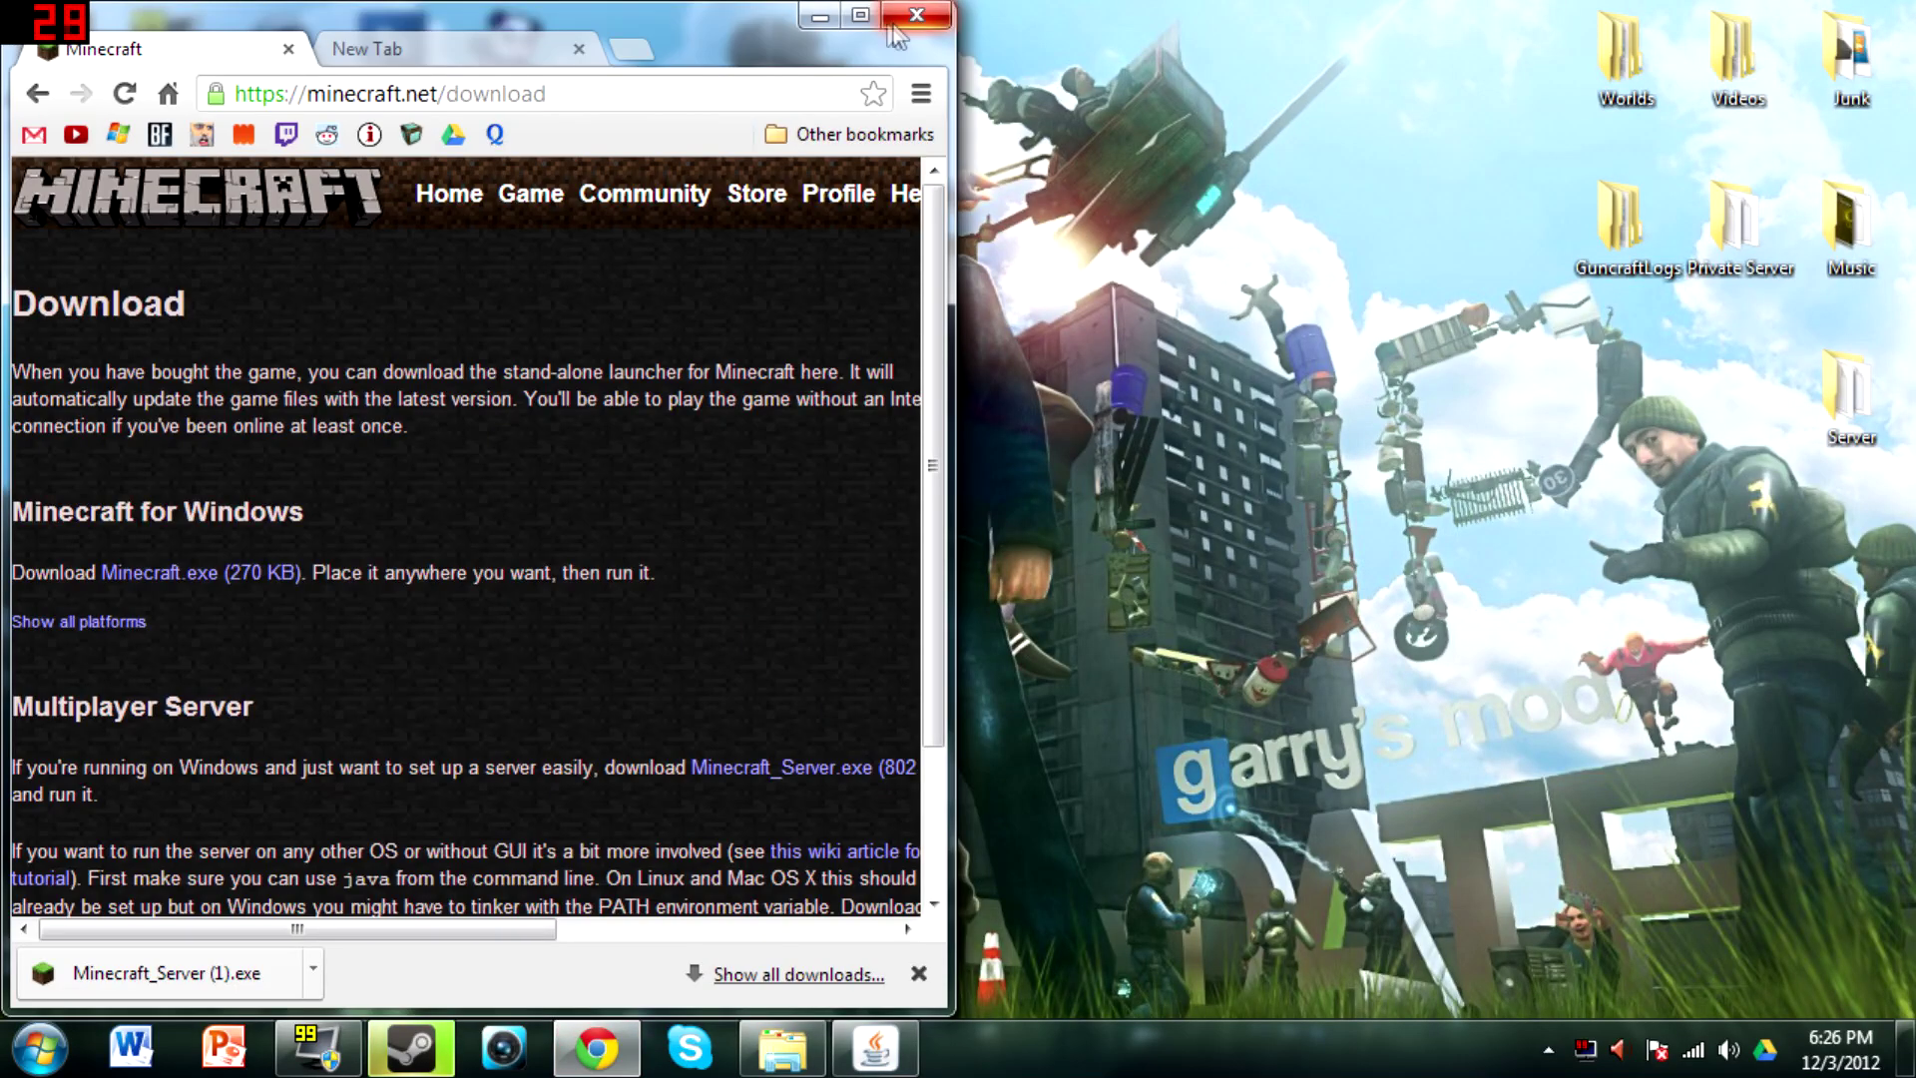
left_click(861, 13)
left_click(496, 15)
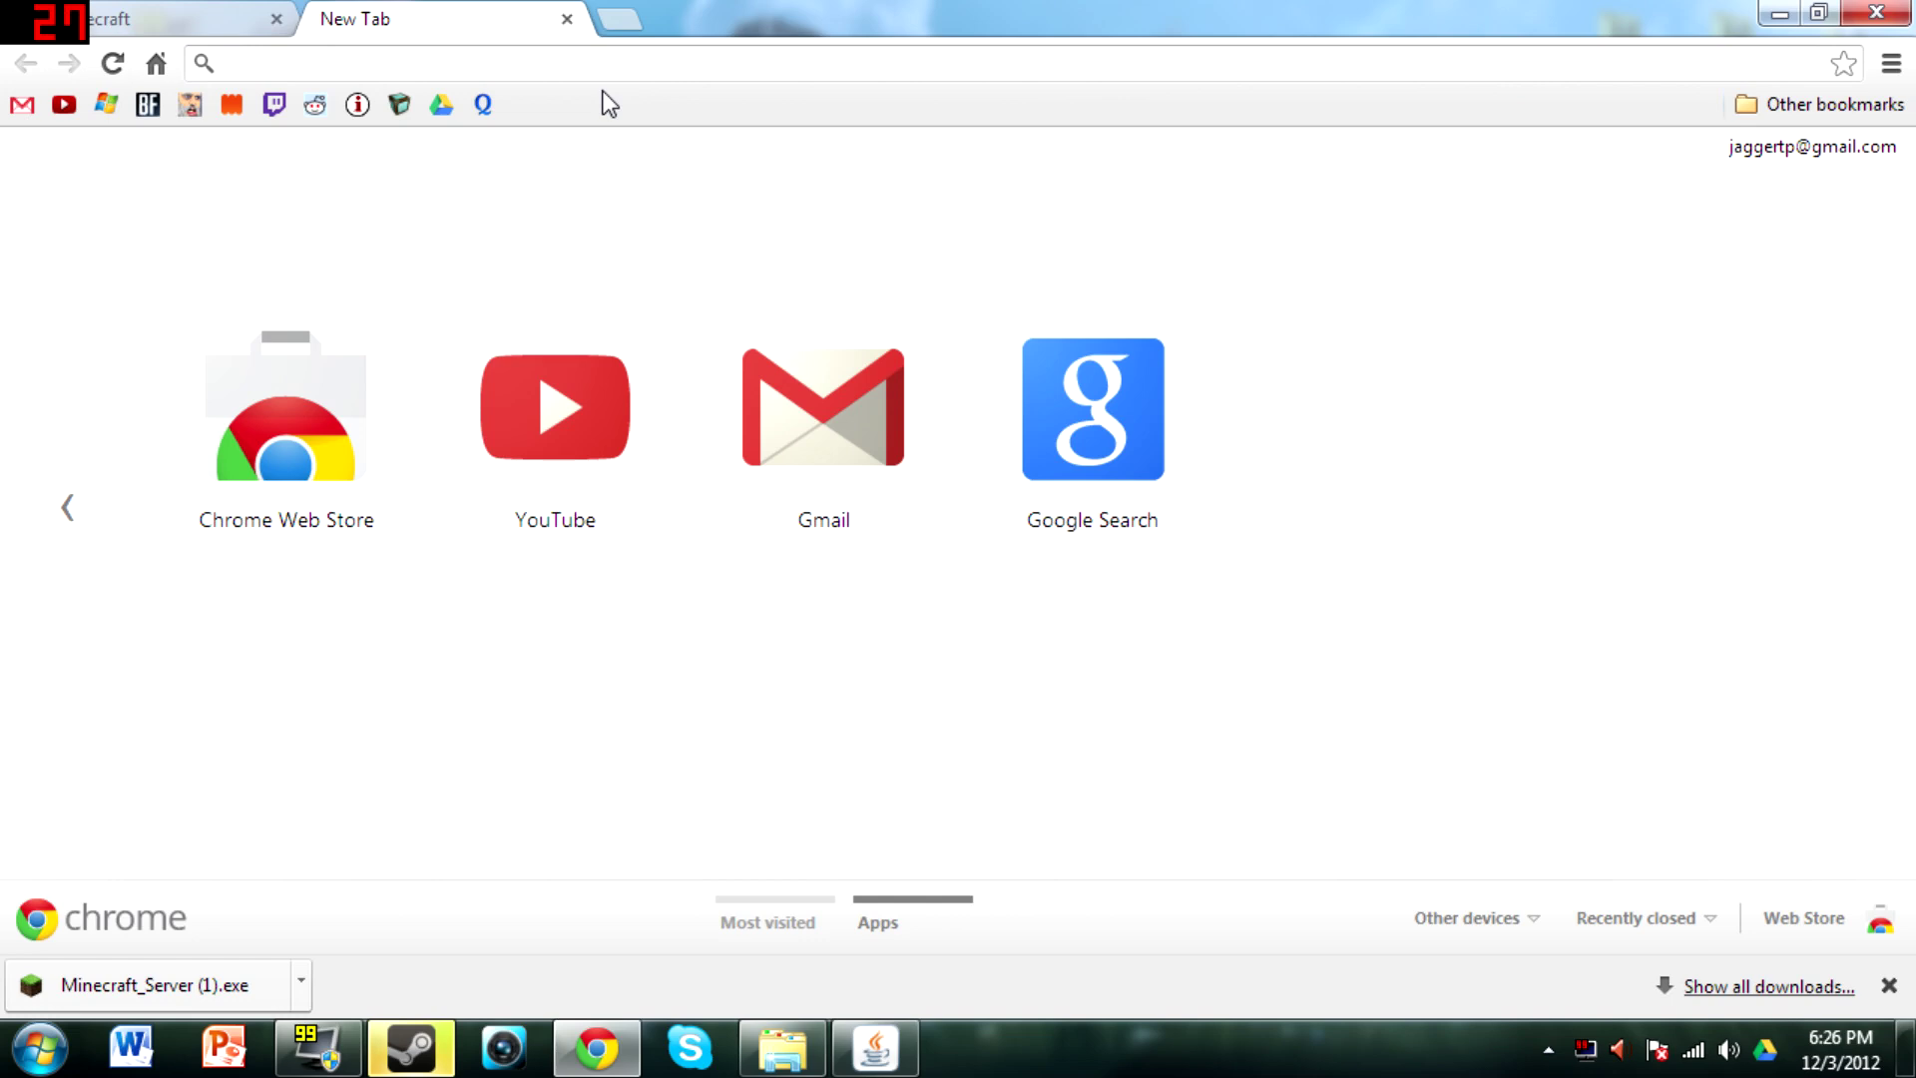
Read the wireless connection's default gateway, 192.168.2.1, in Network and Sharing Center, then close it
left_click(1693, 1052)
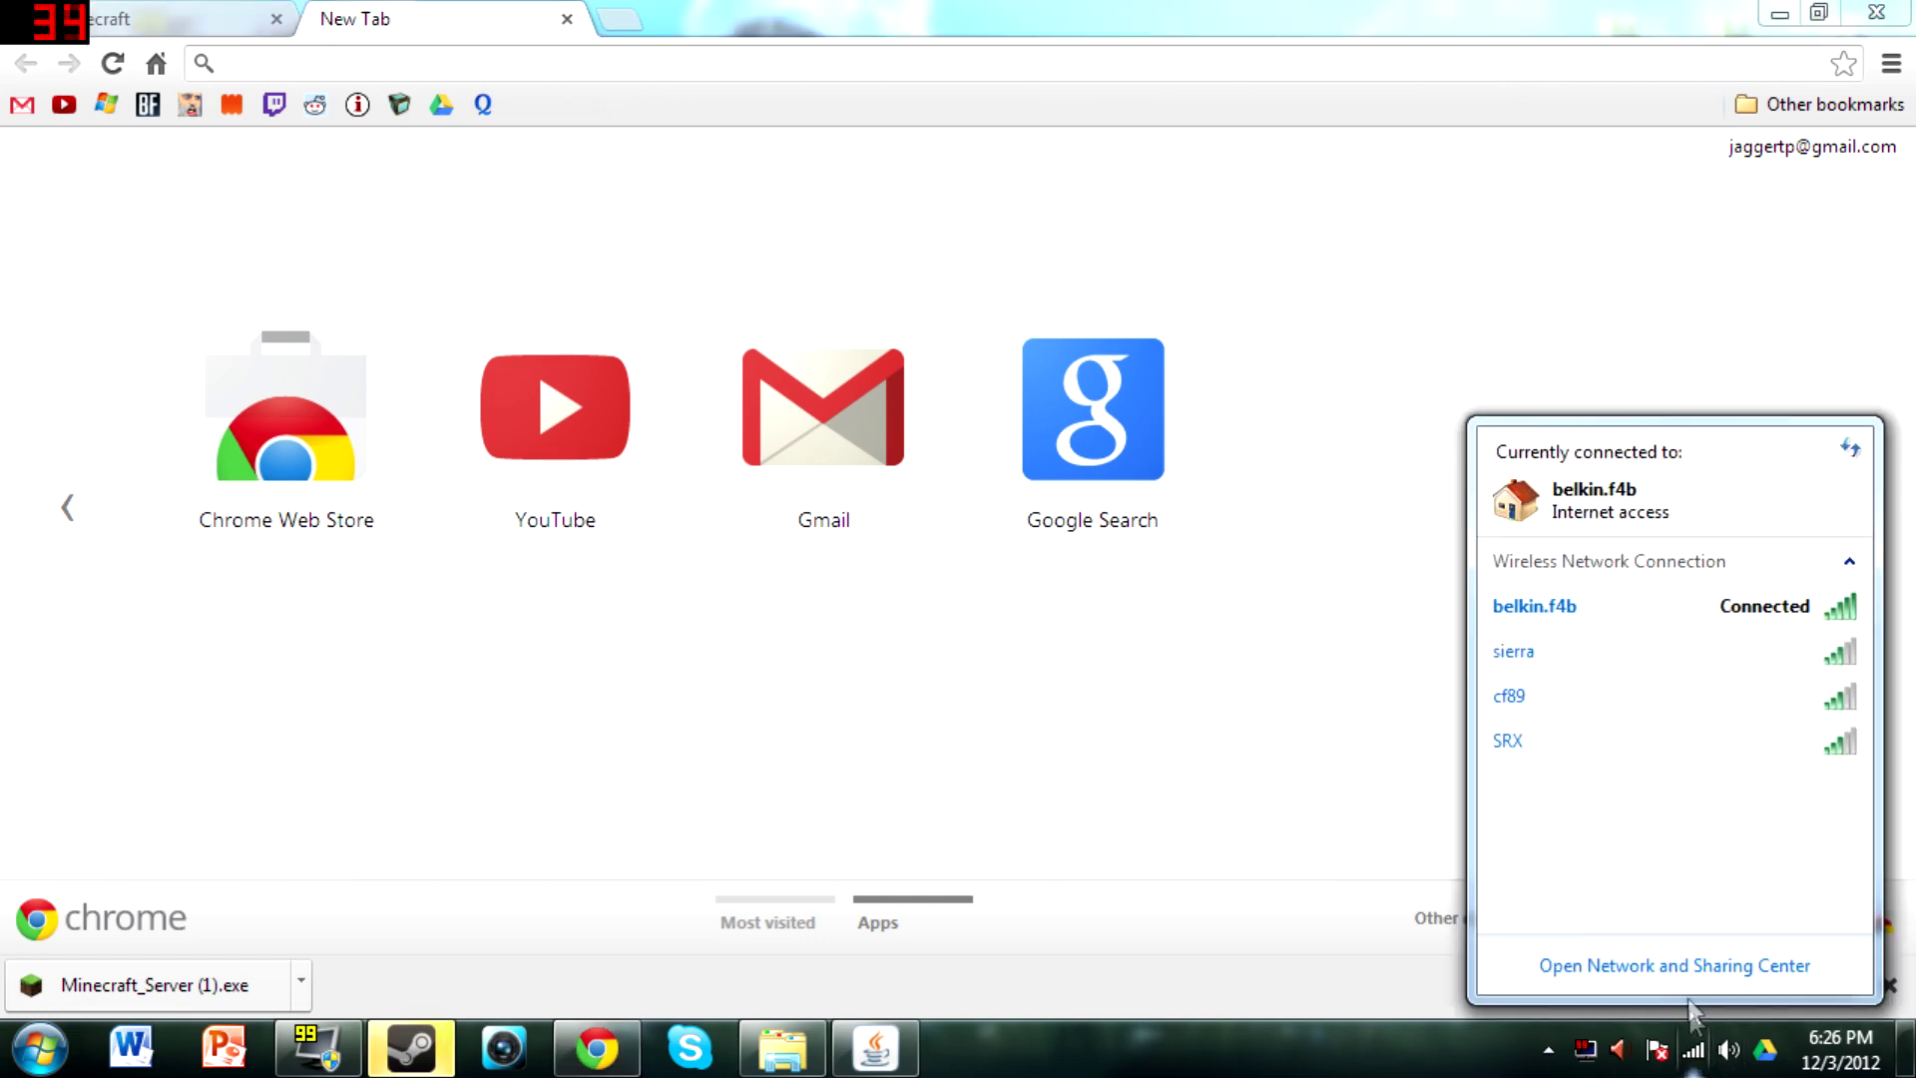
left_click(1687, 966)
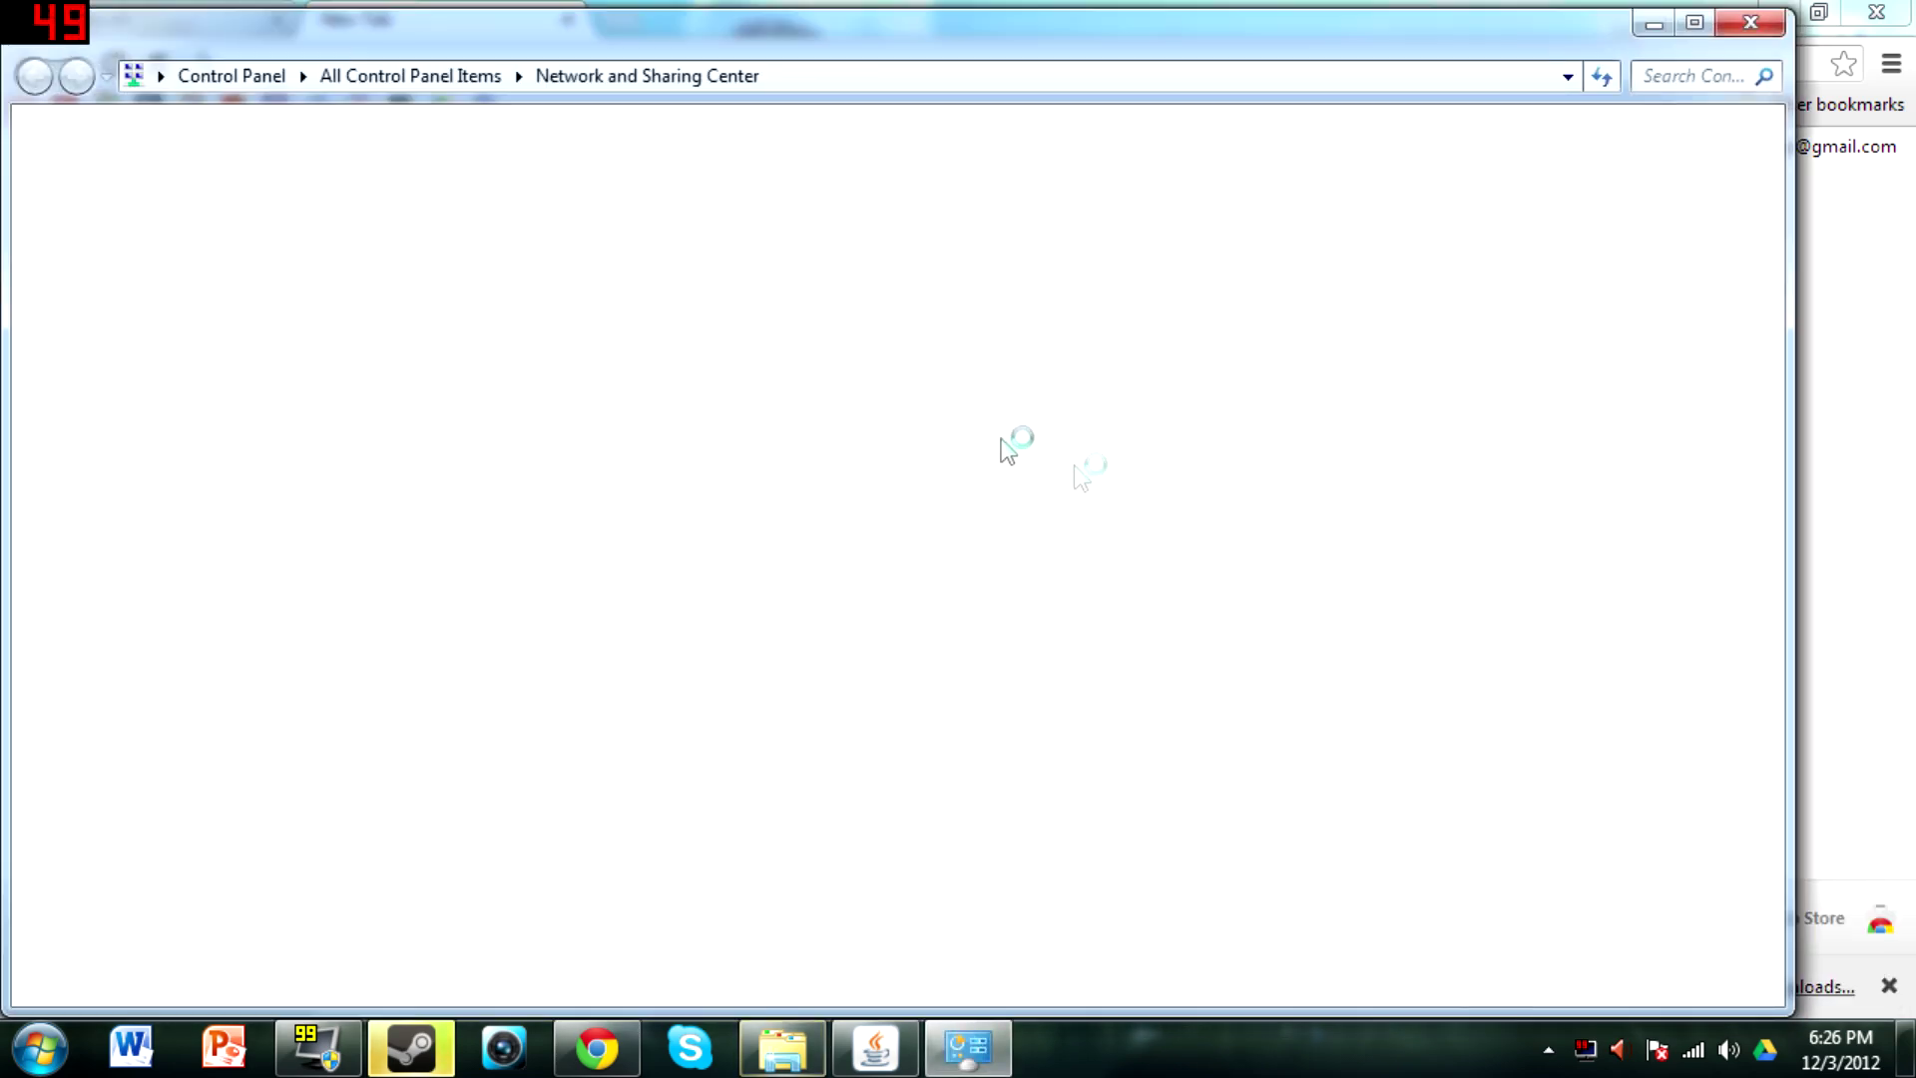
left_click(1009, 404)
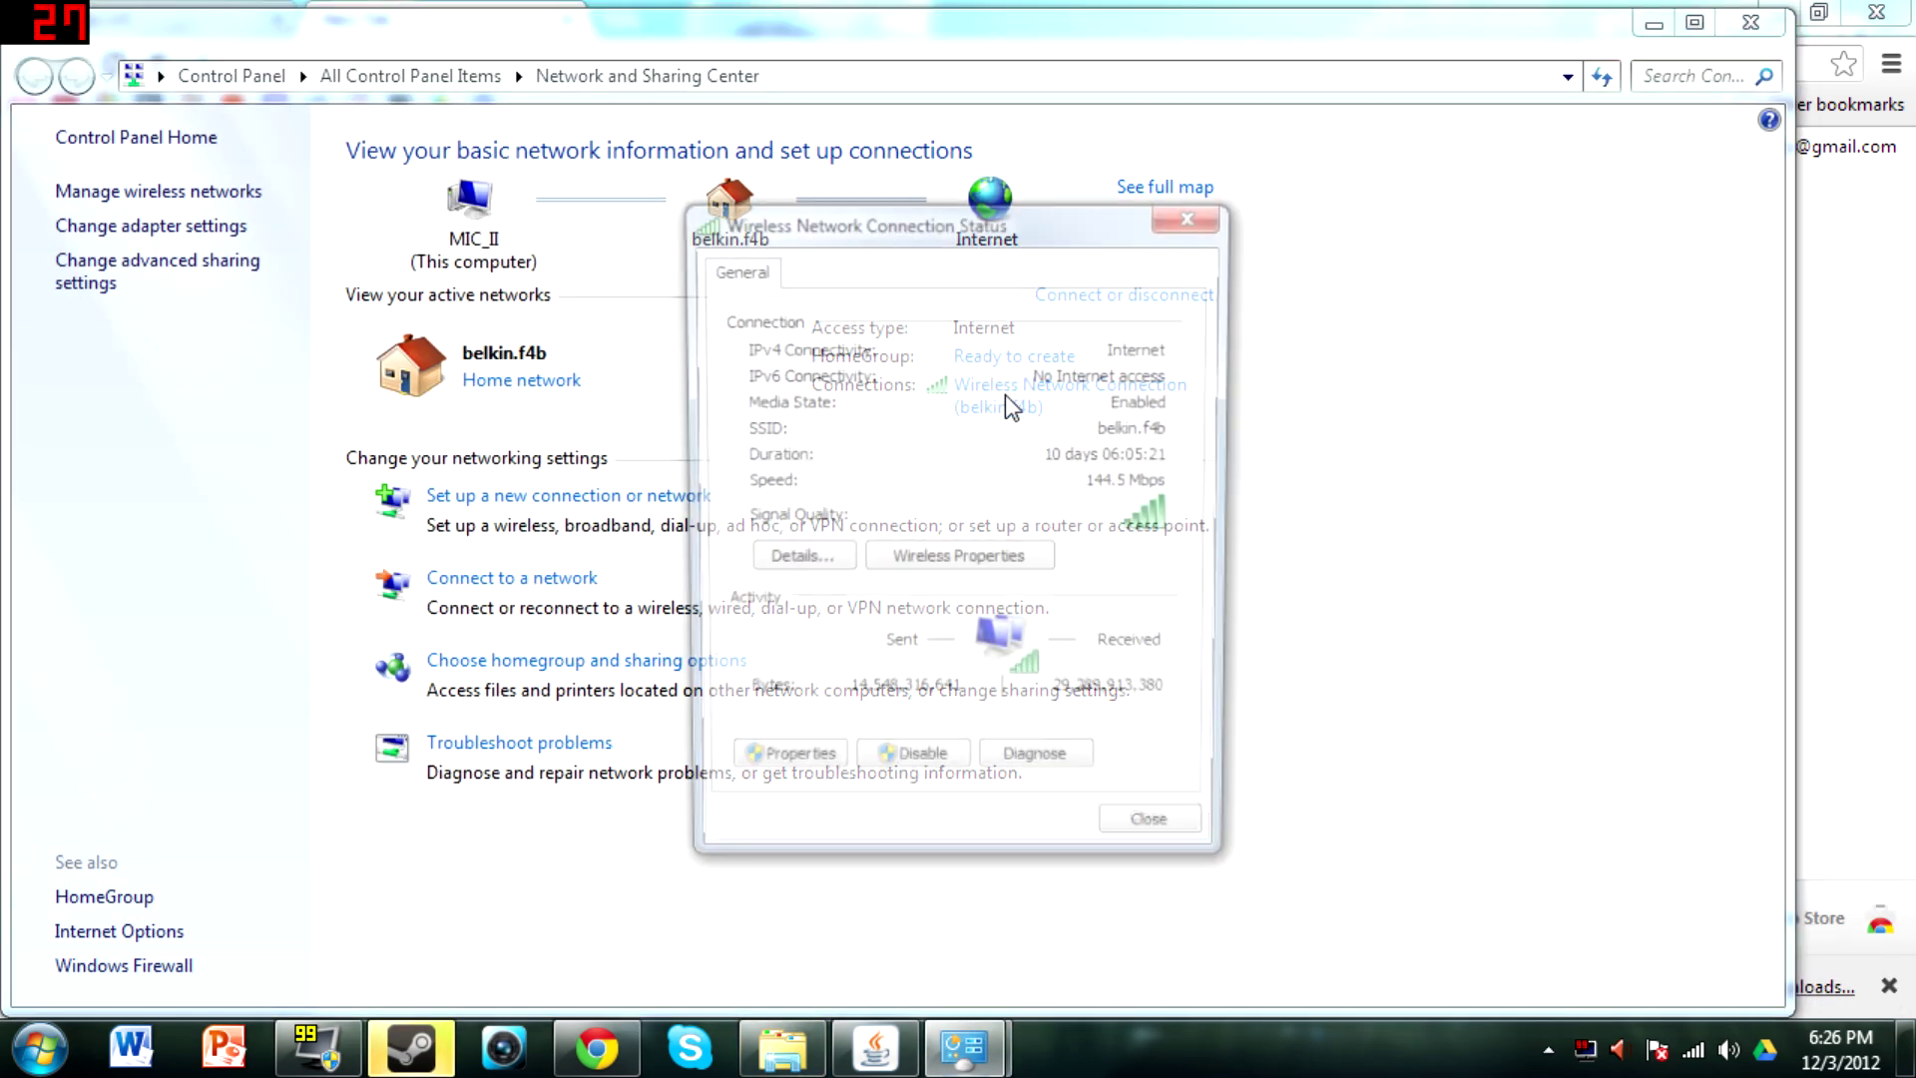
left_click(795, 562)
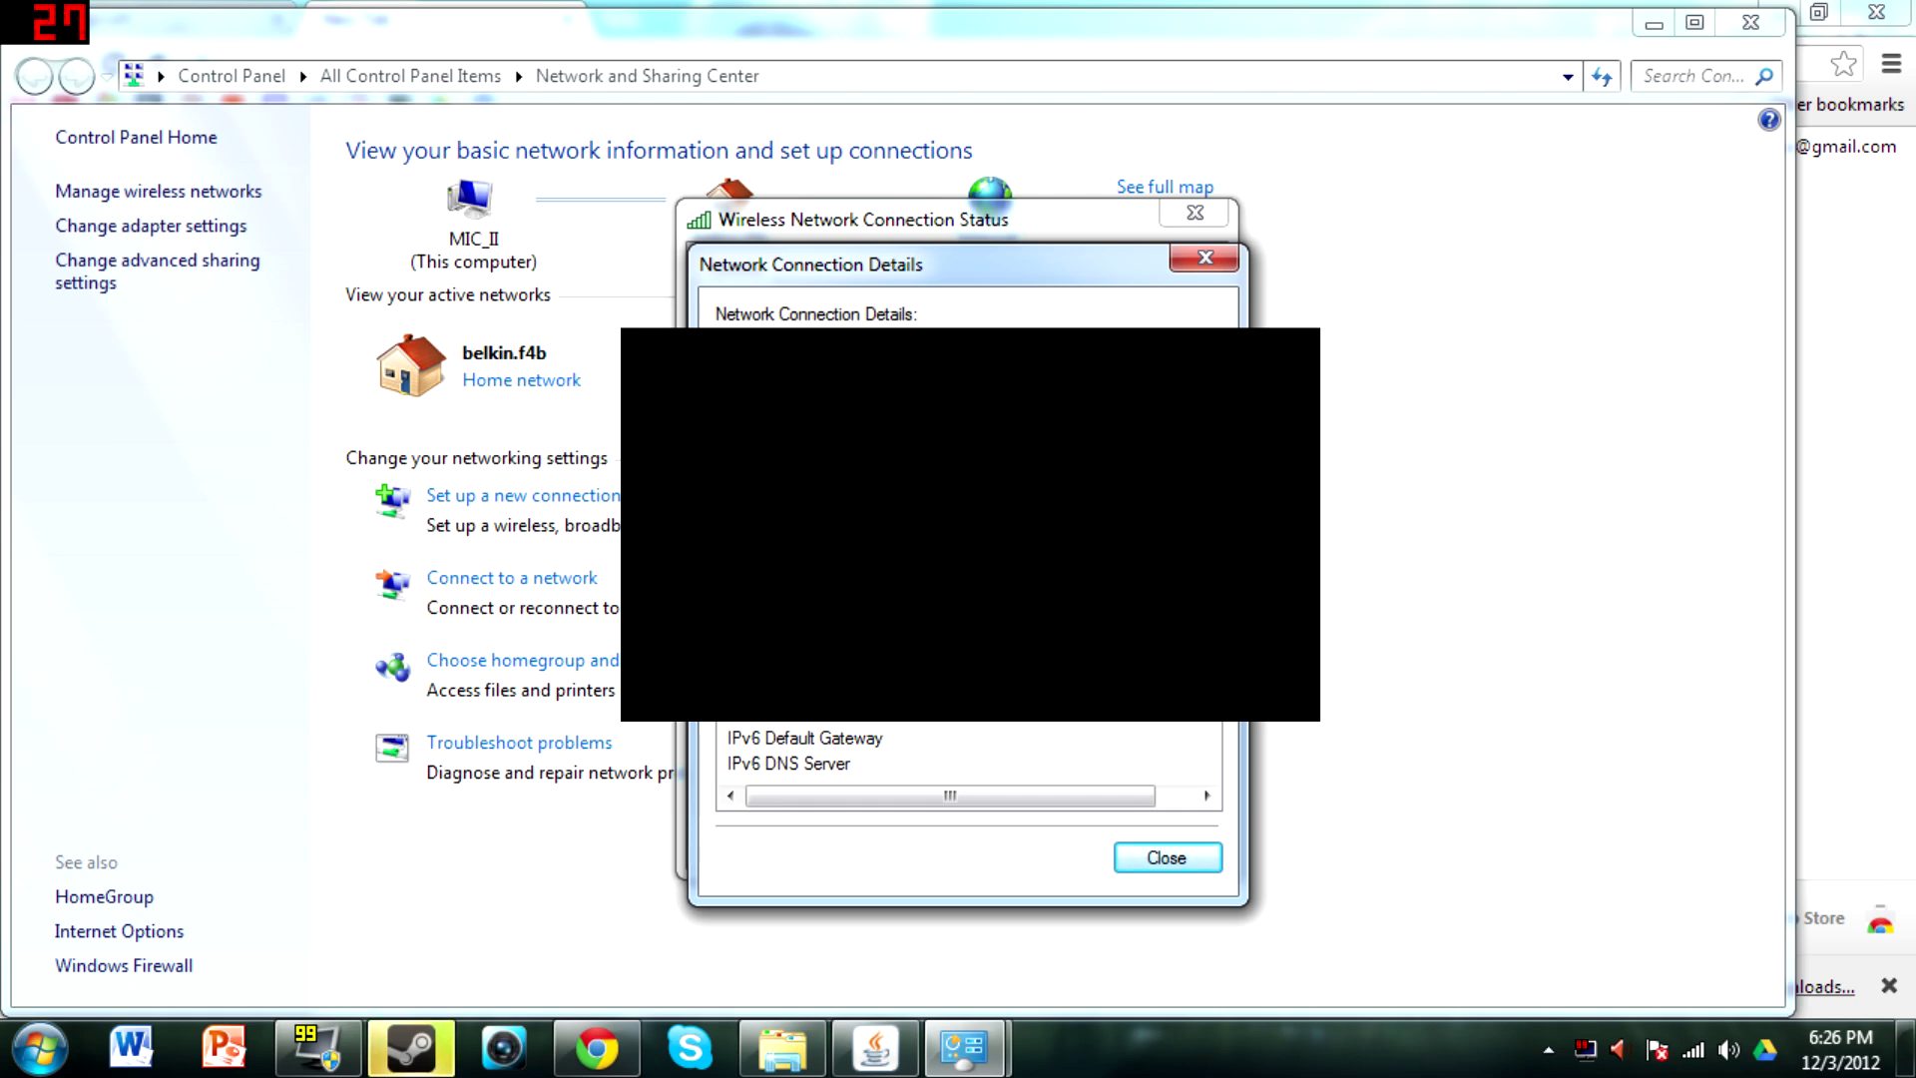
left_click(1205, 257)
left_click(1194, 212)
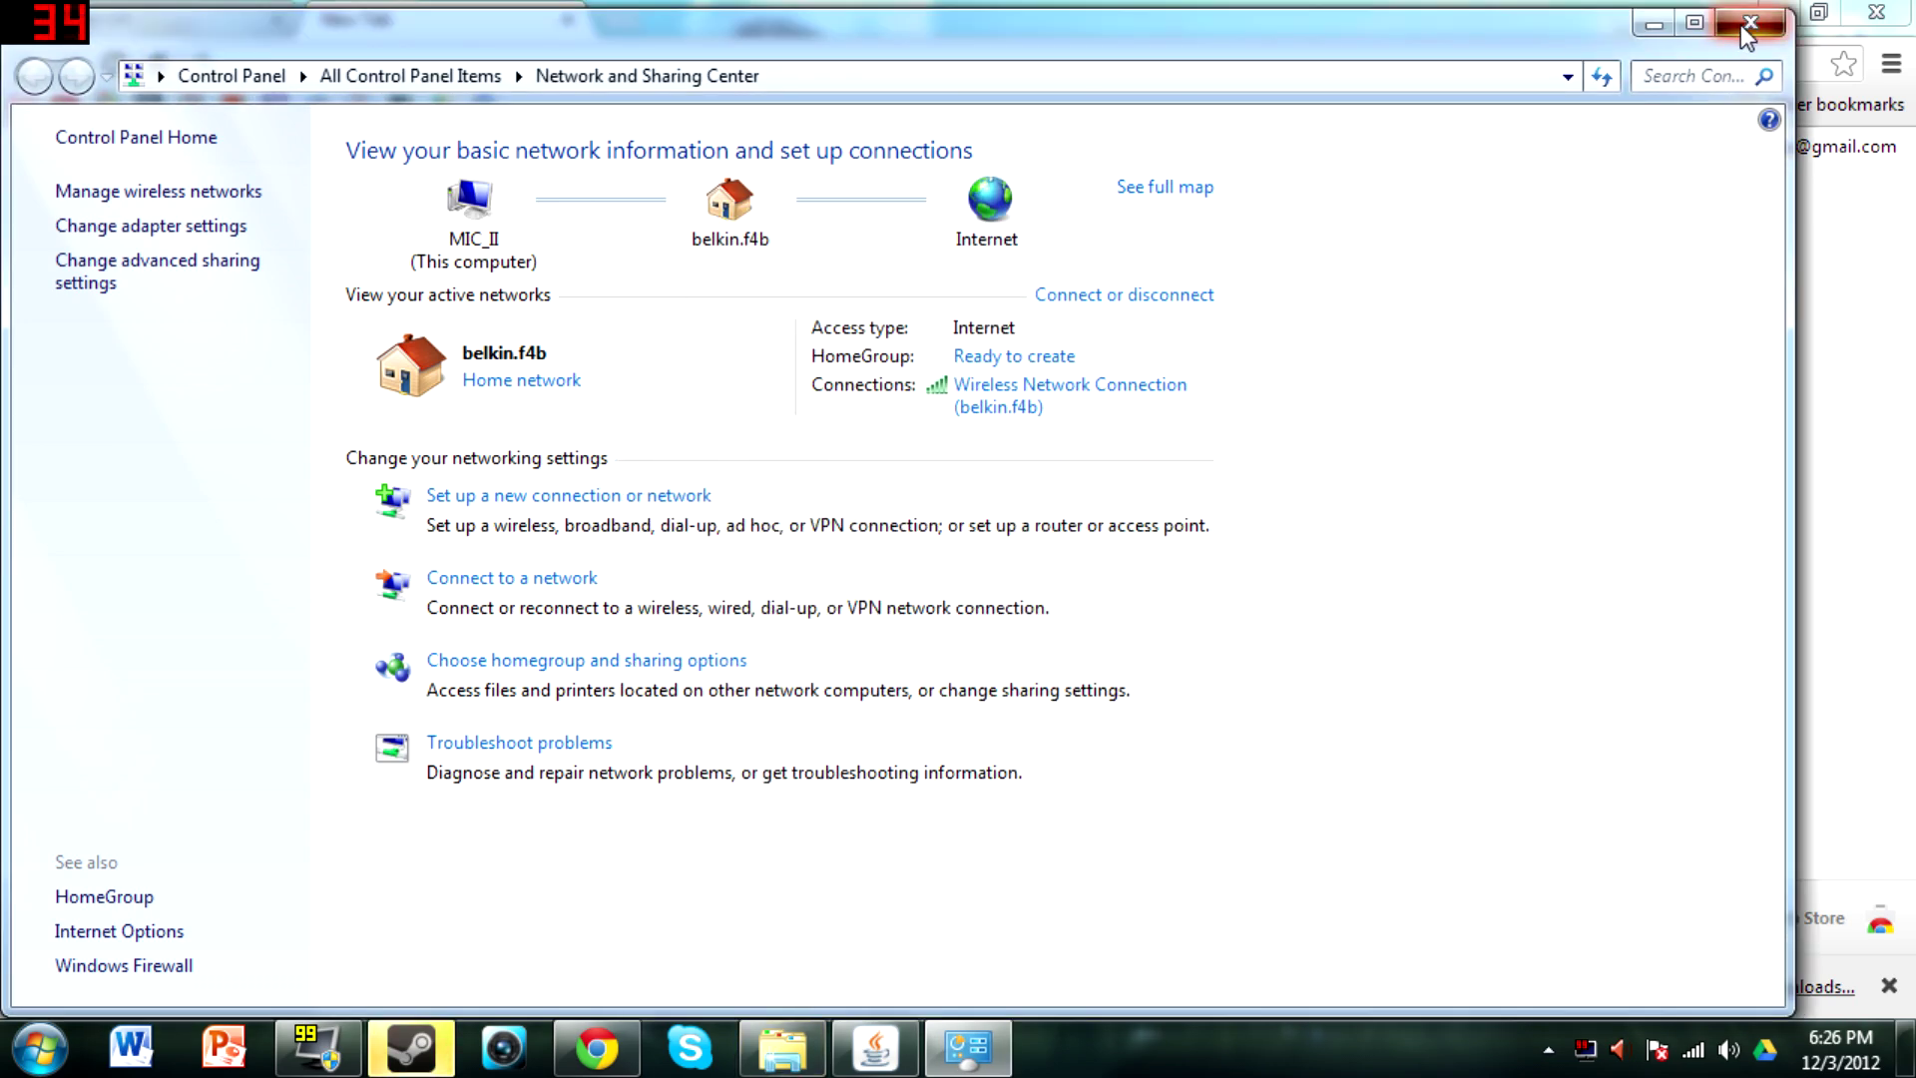
left_click(1750, 22)
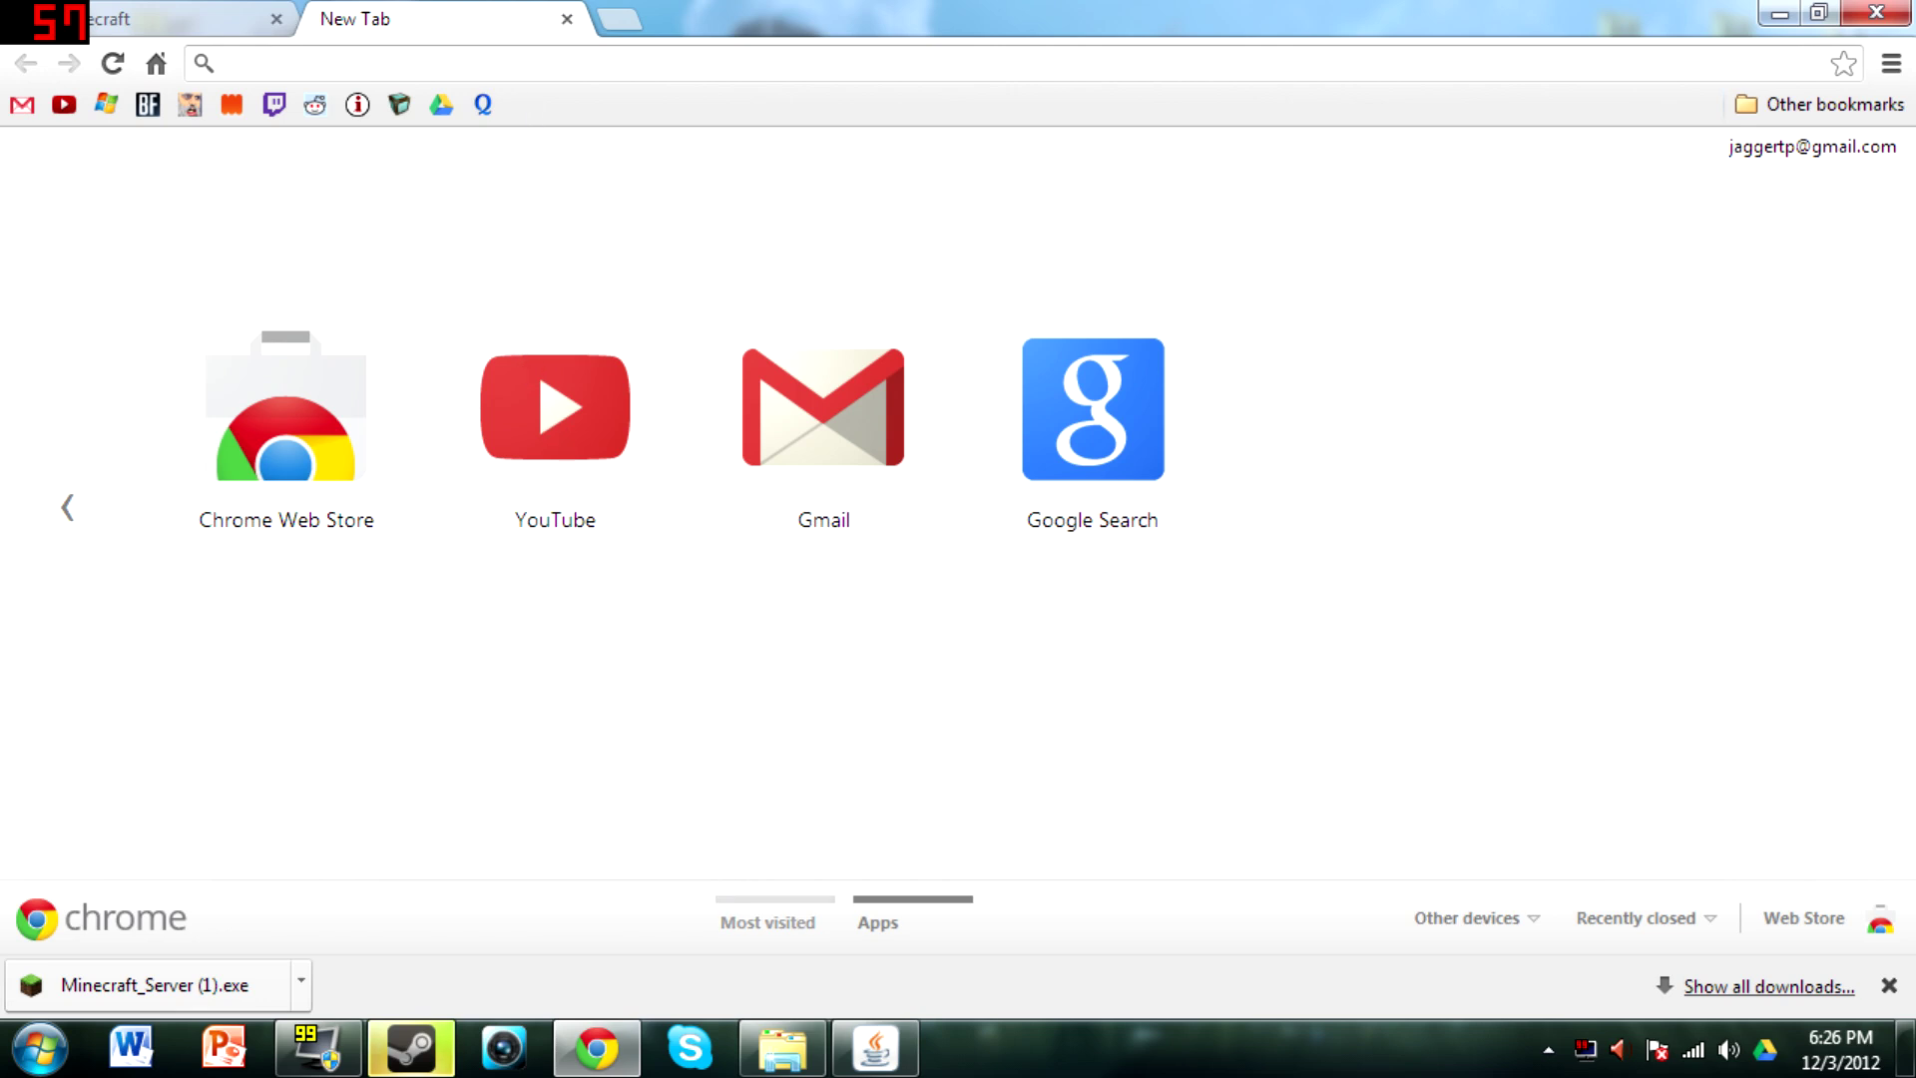
Load the router status page at 192.168.2.1, then open a new empty tab
type("192.168.")
key("Return")
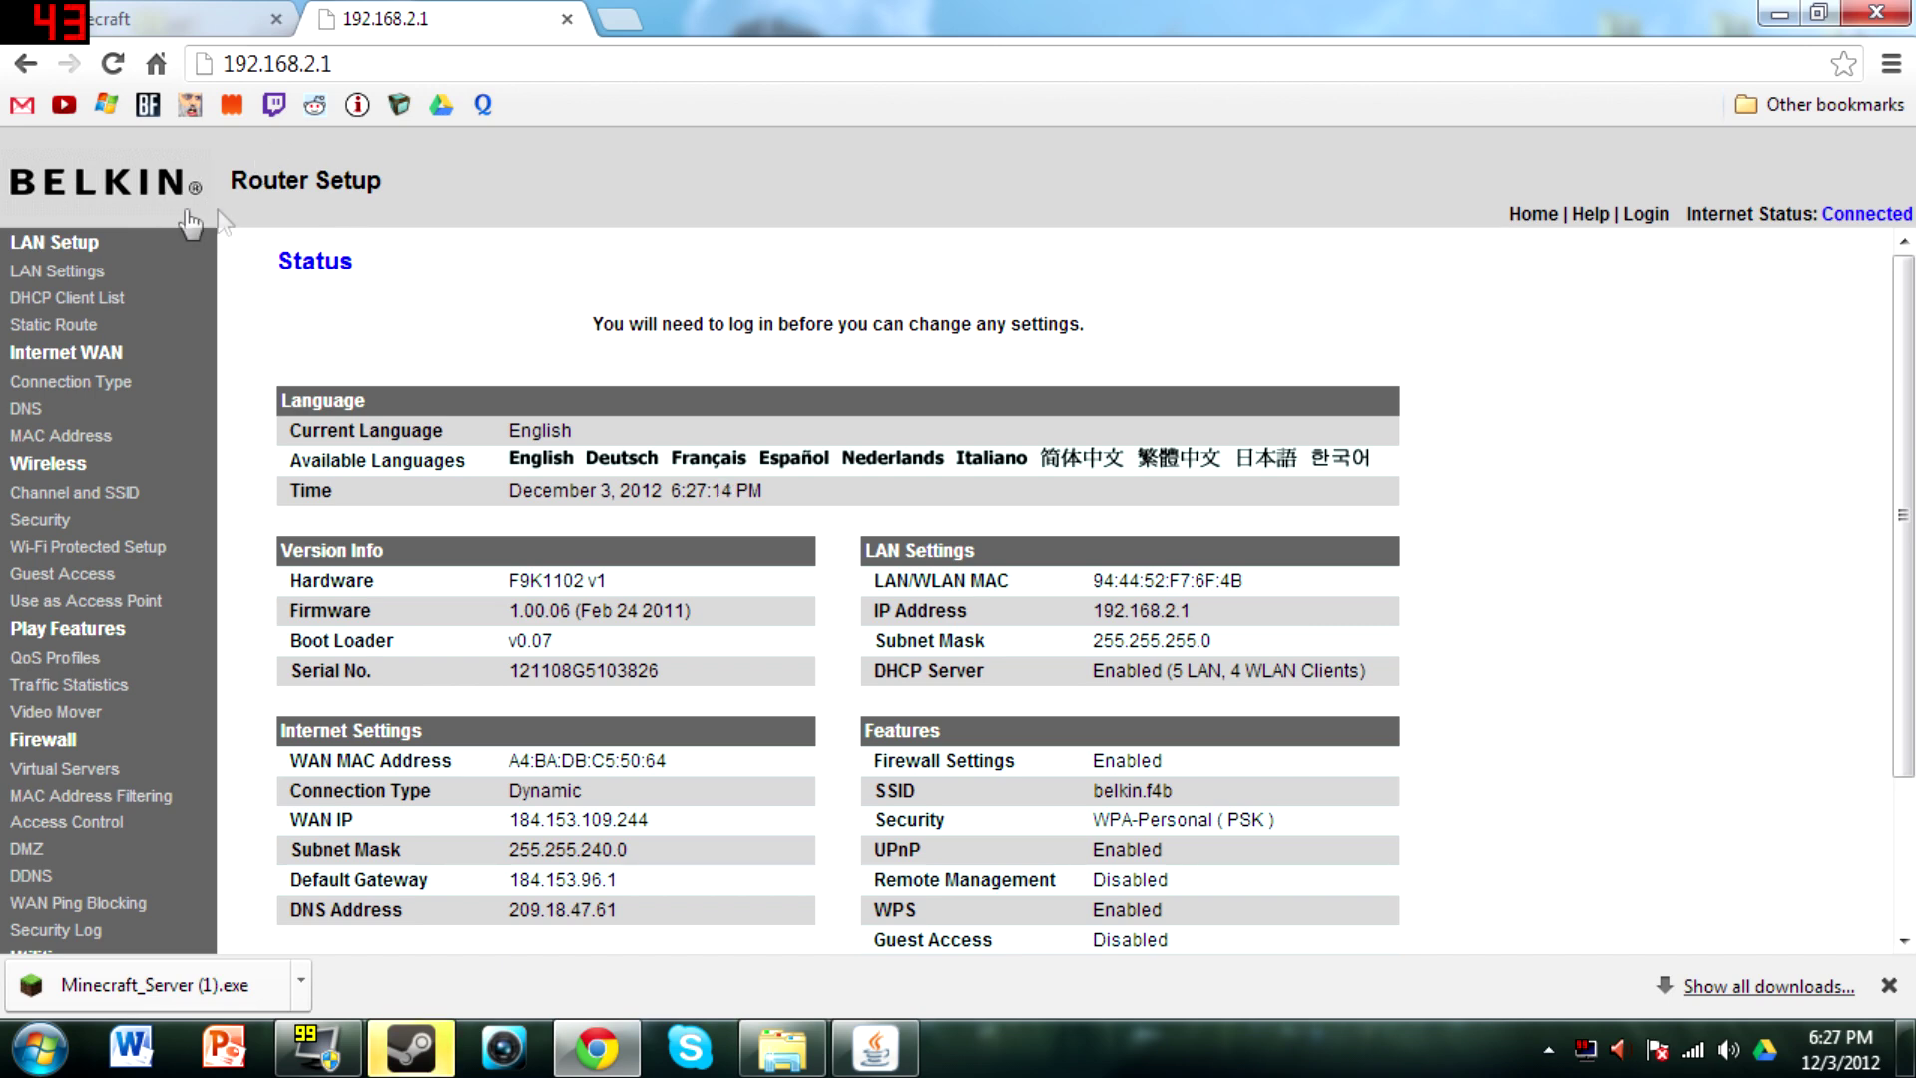
left_click(627, 18)
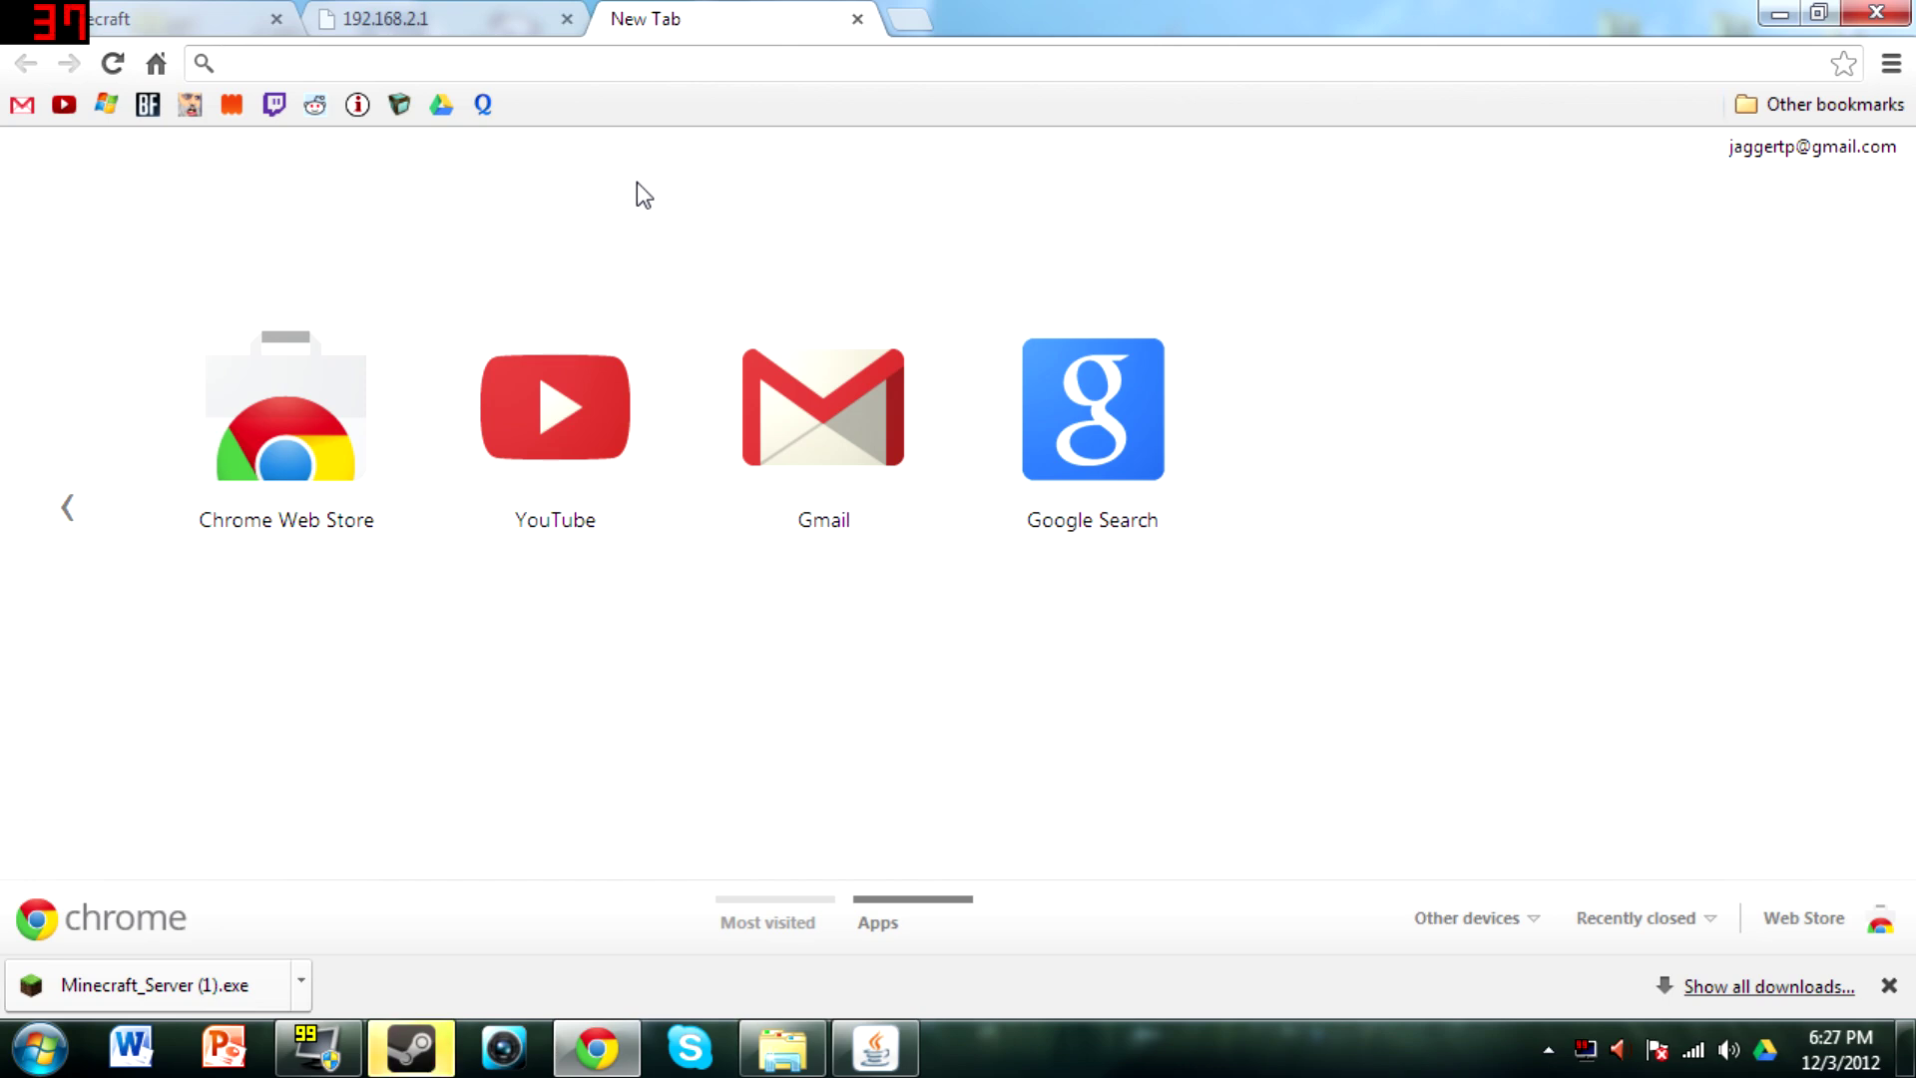
Search Google for 'how to setup a minecraft server ona belkin router', correcting a typo
type("how to ")
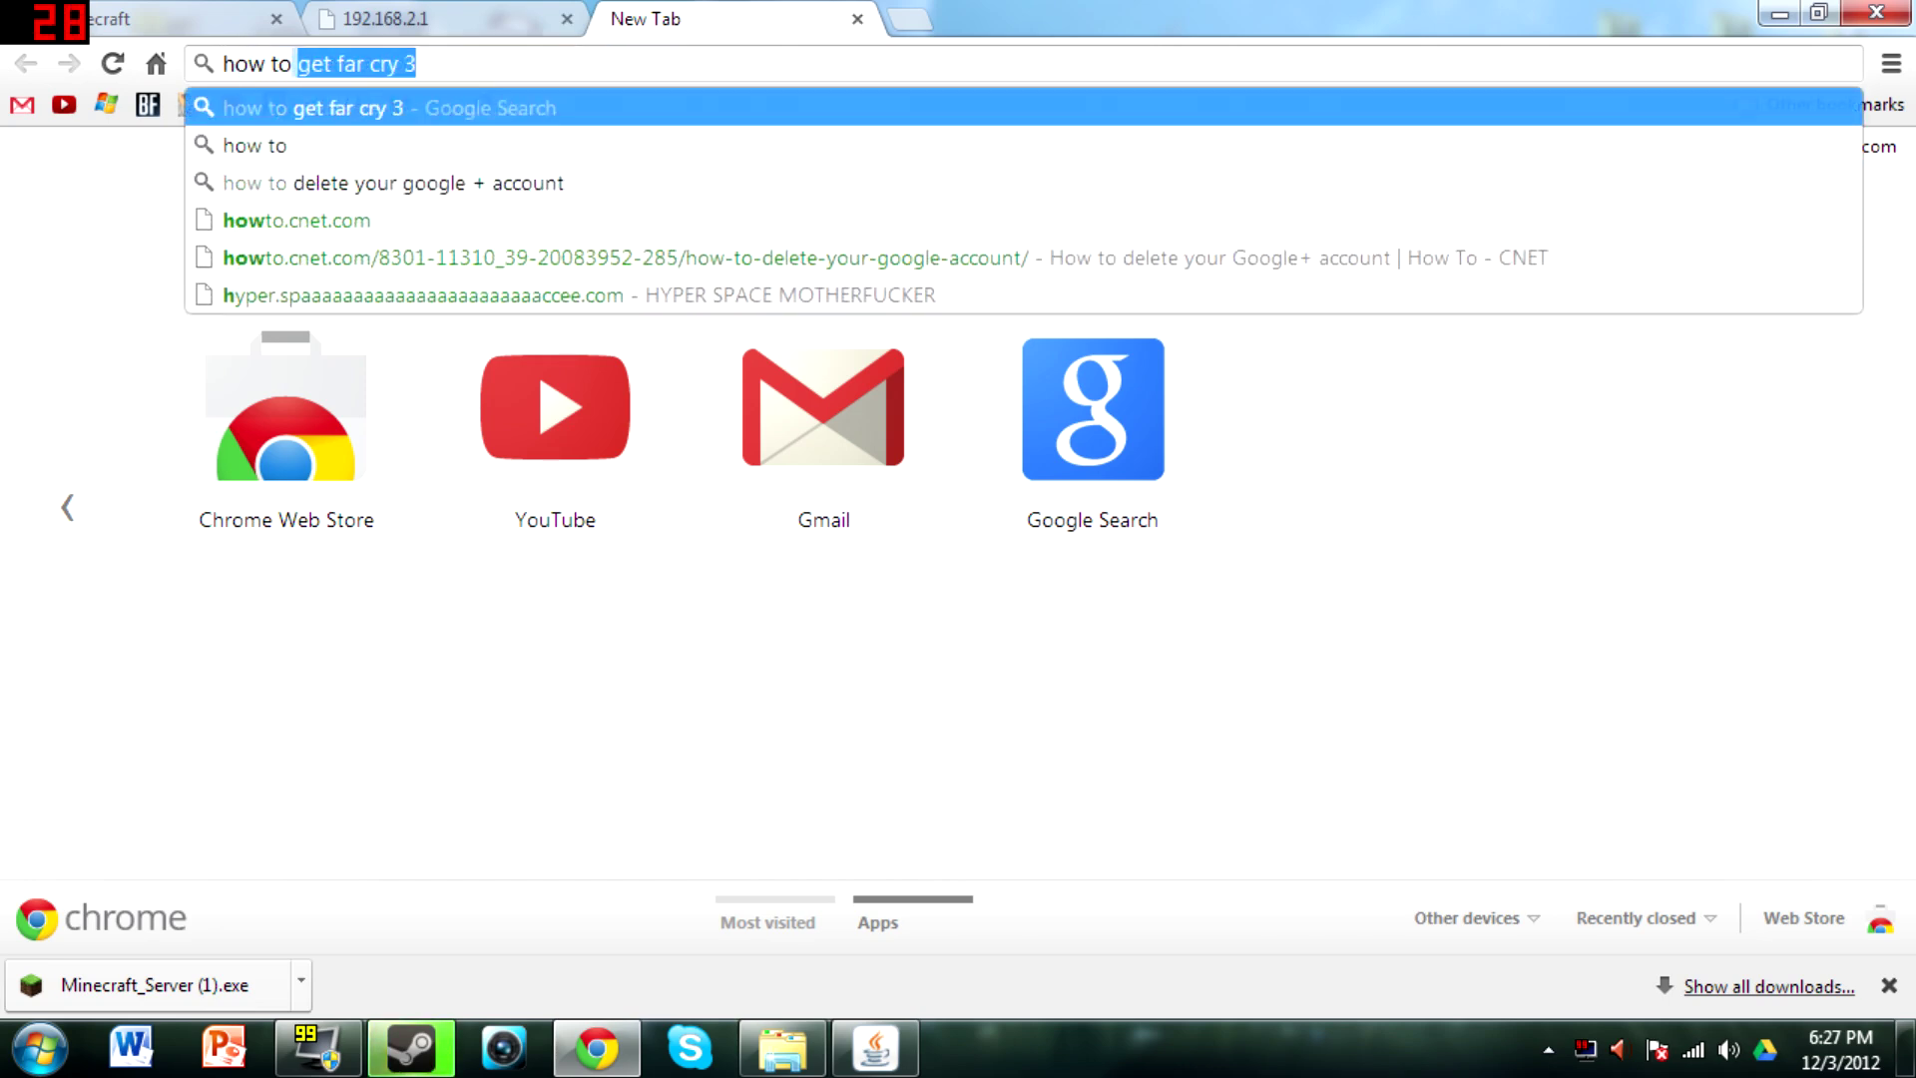
type("setup a")
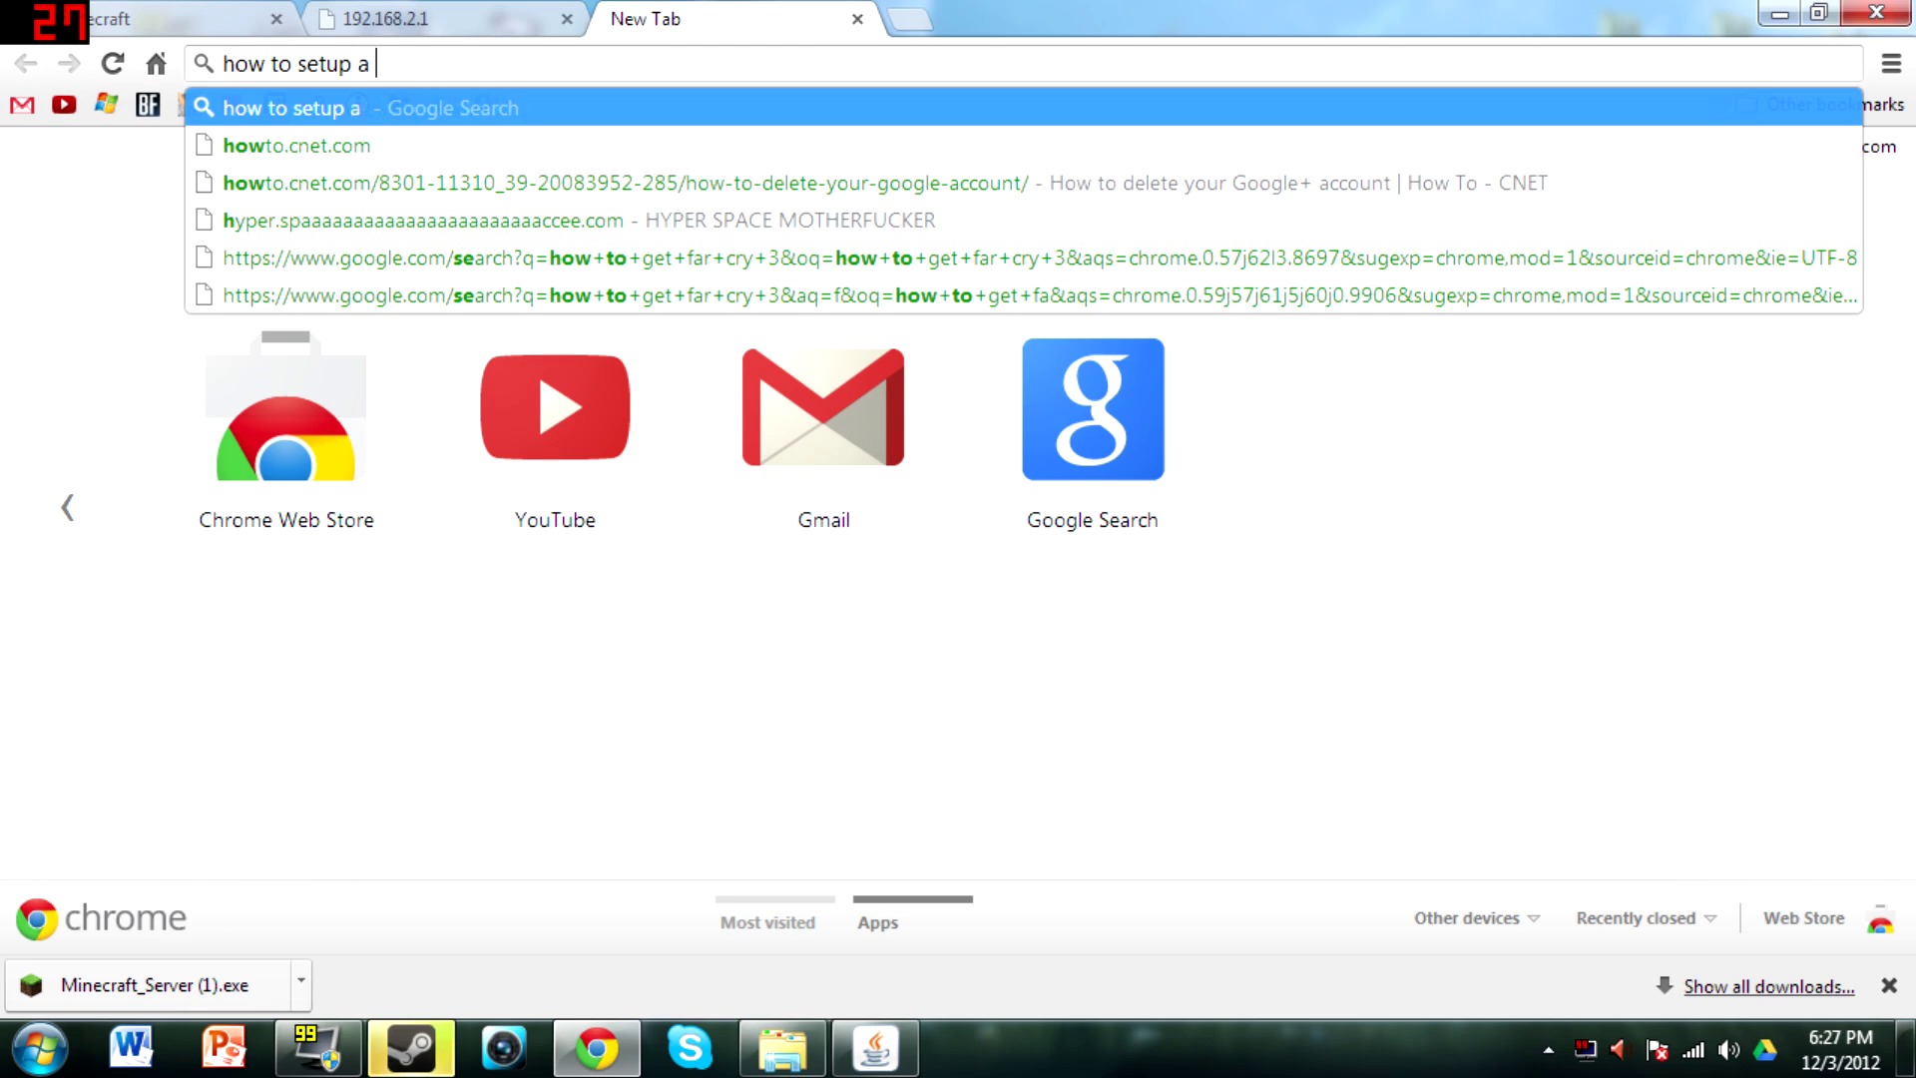
type(" minecraf")
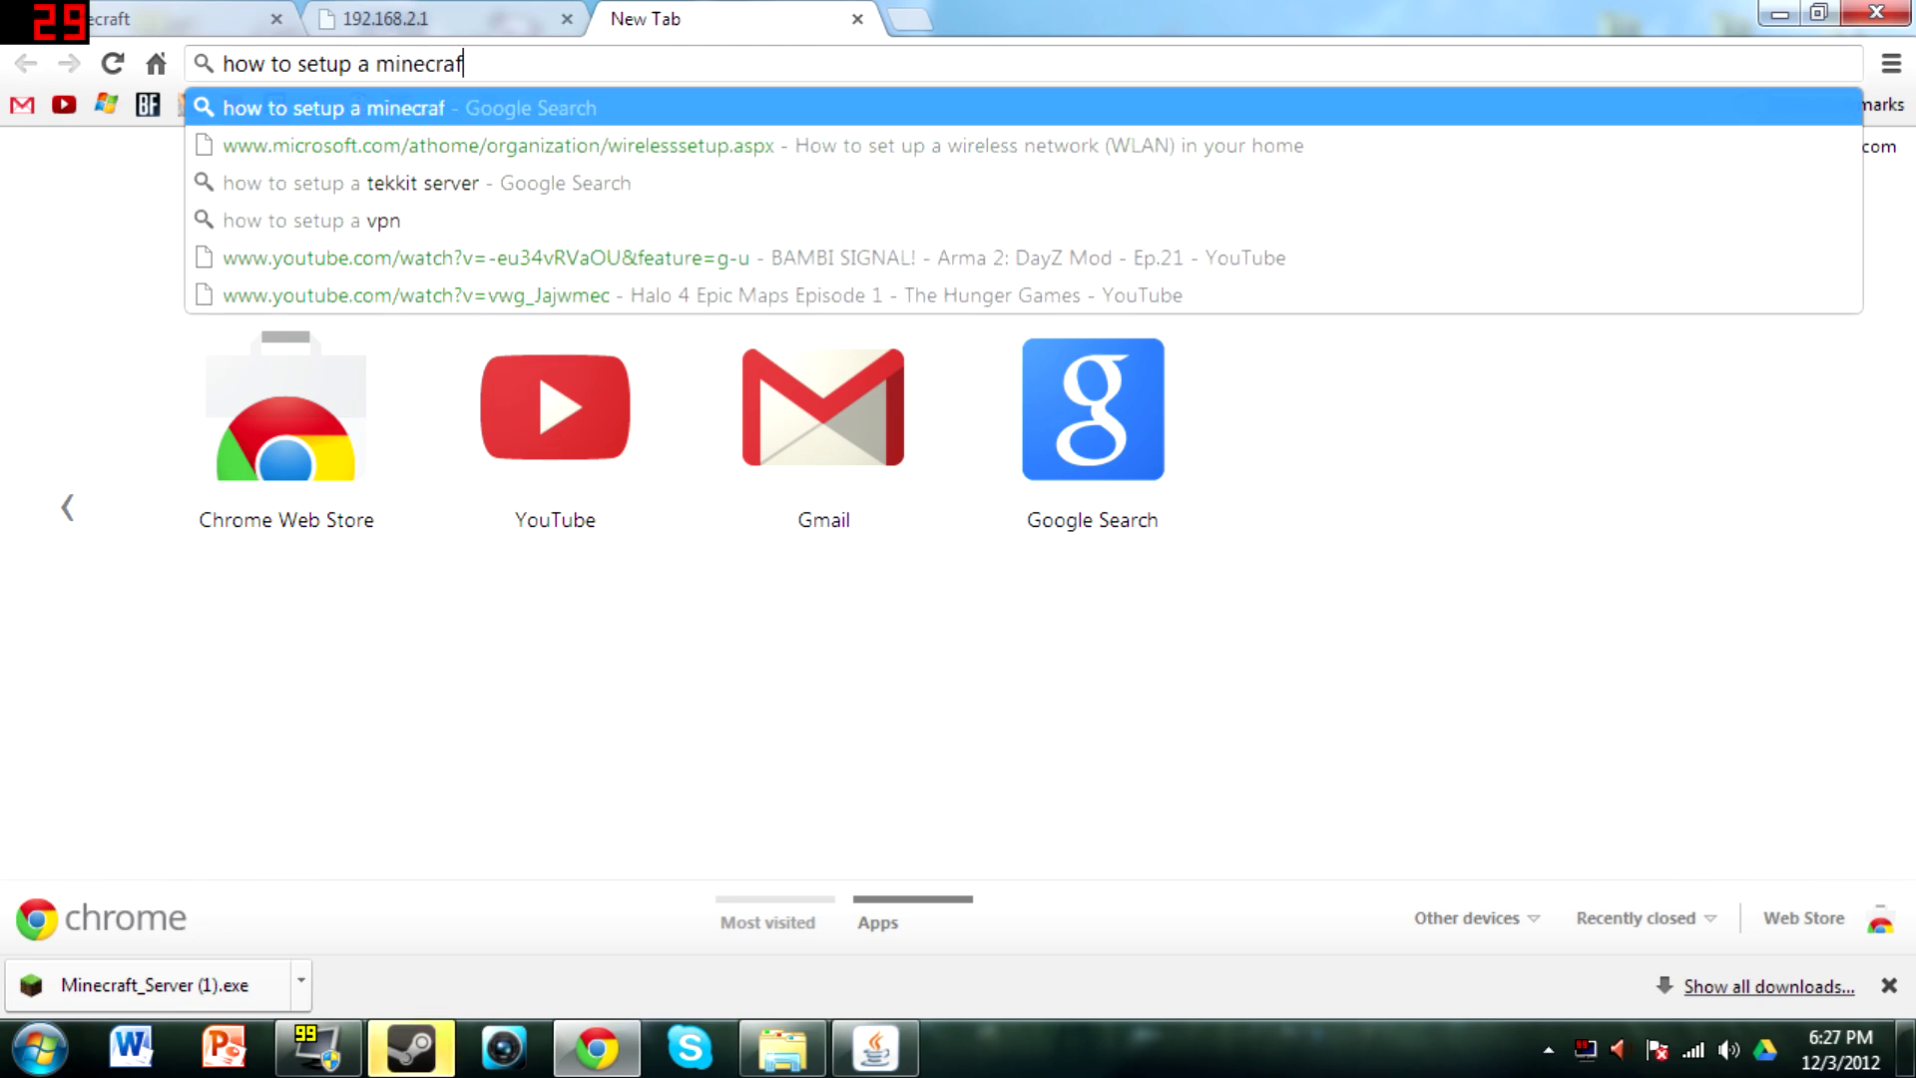
type("t serve rona b")
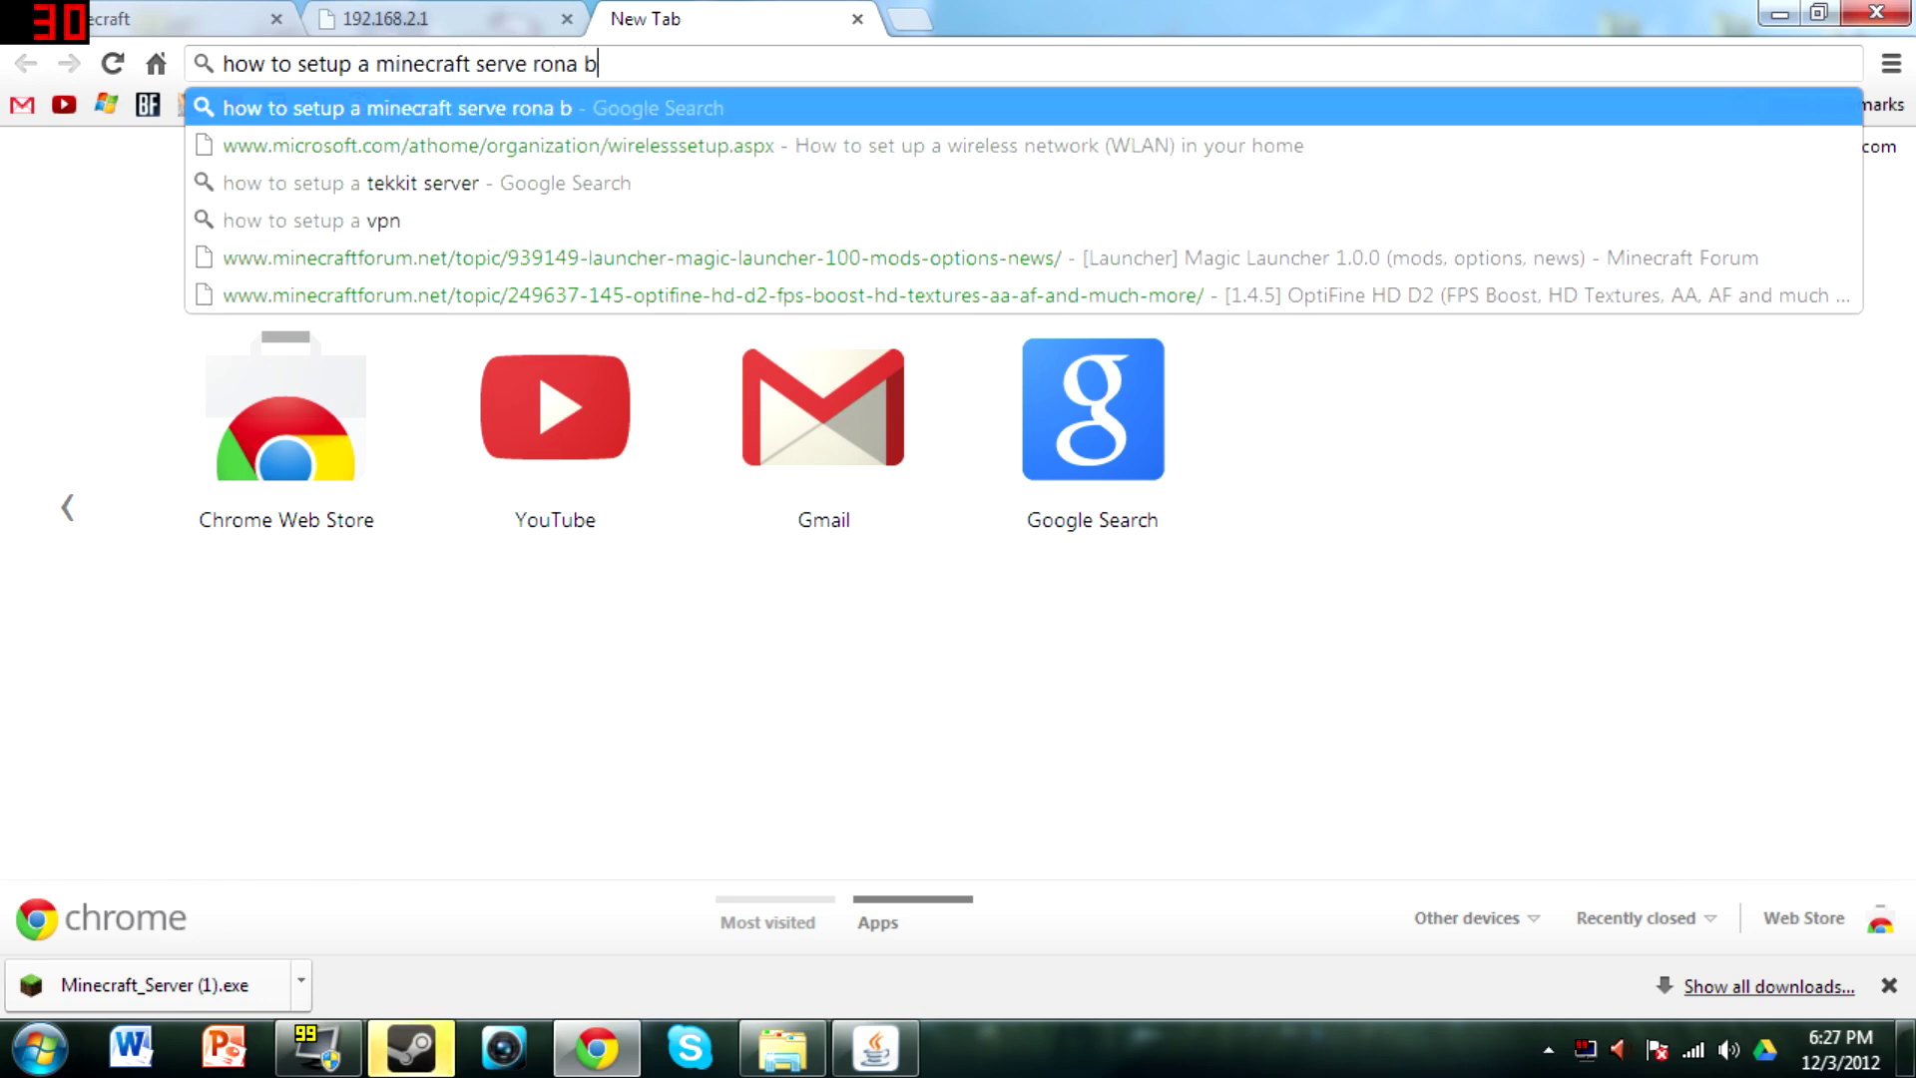
type("ale")
key("BackSpace")
key("BackSpace")
key("BackSpace")
key("BackSpace")
key("BackSpace")
key("BackSpace")
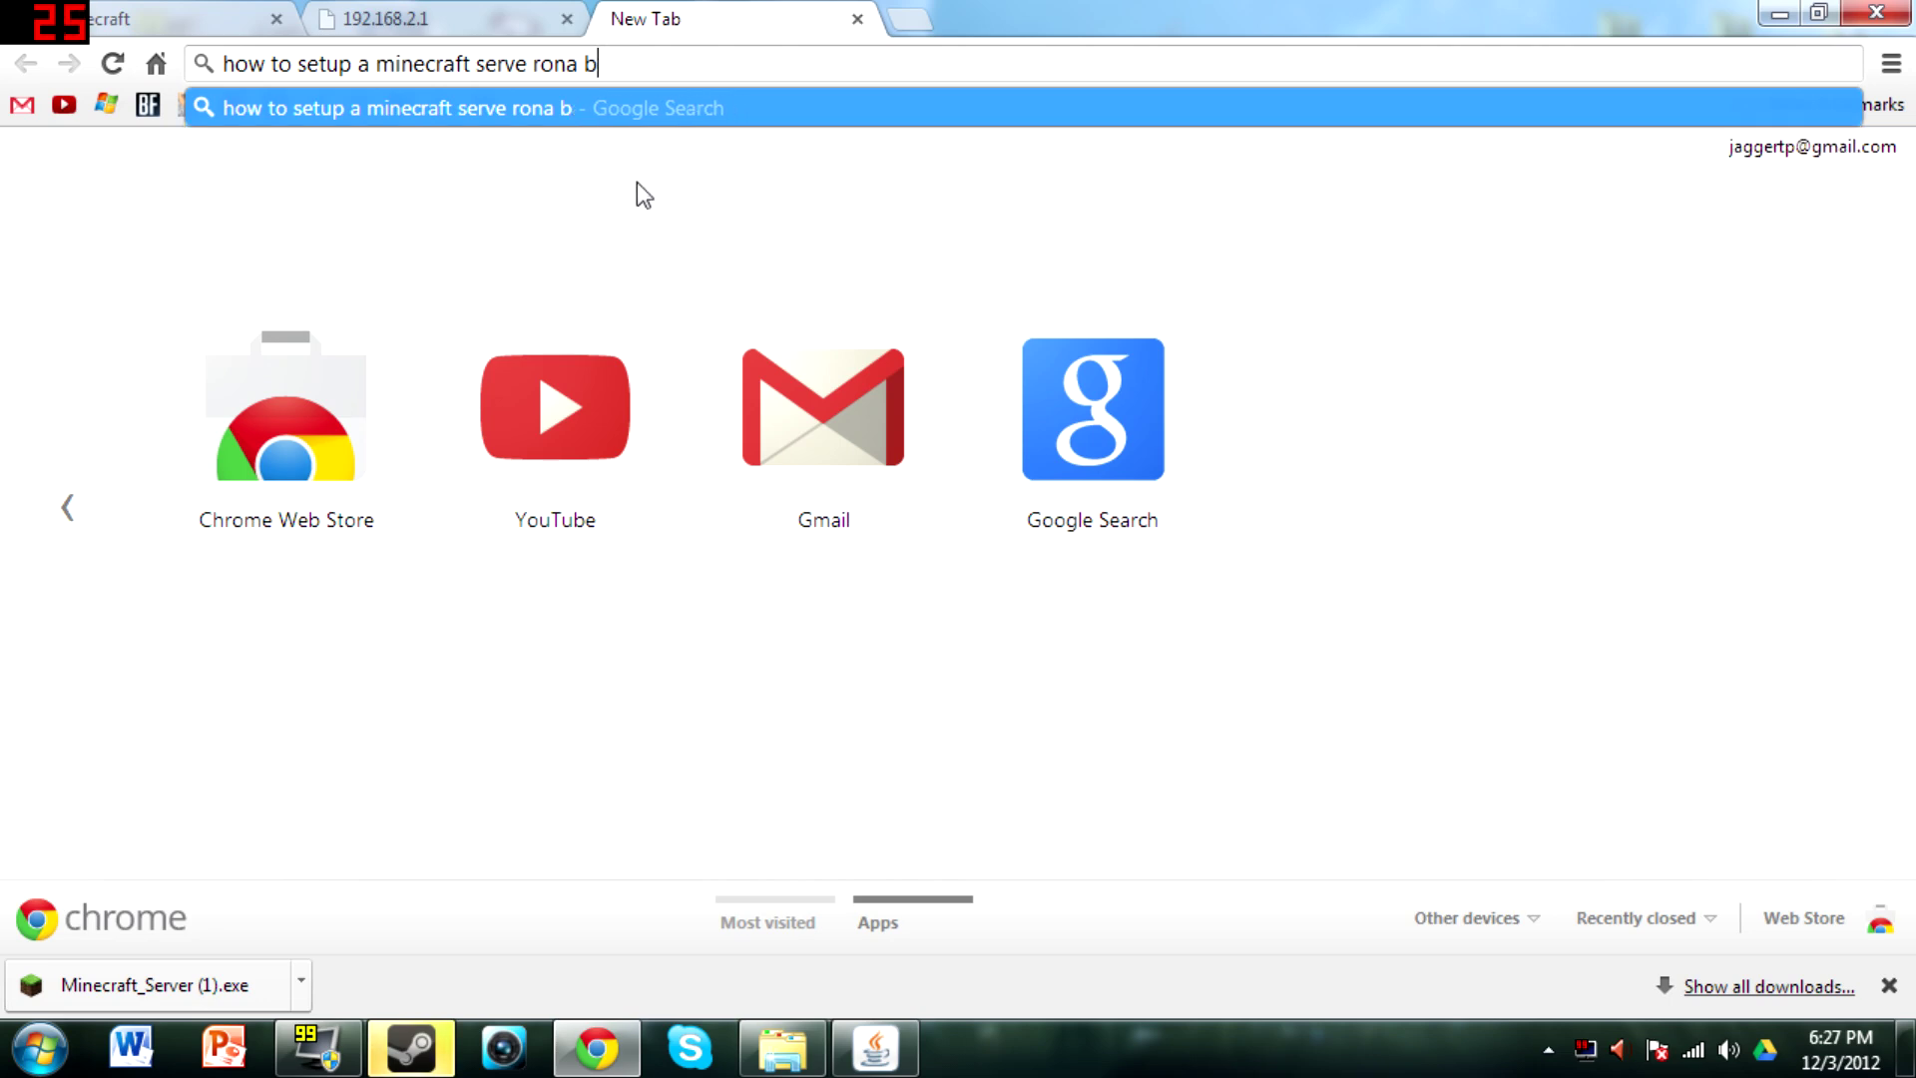
key("BackSpace")
key("BackSpace")
key("BackSpace")
key("BackSpace")
type("r ")
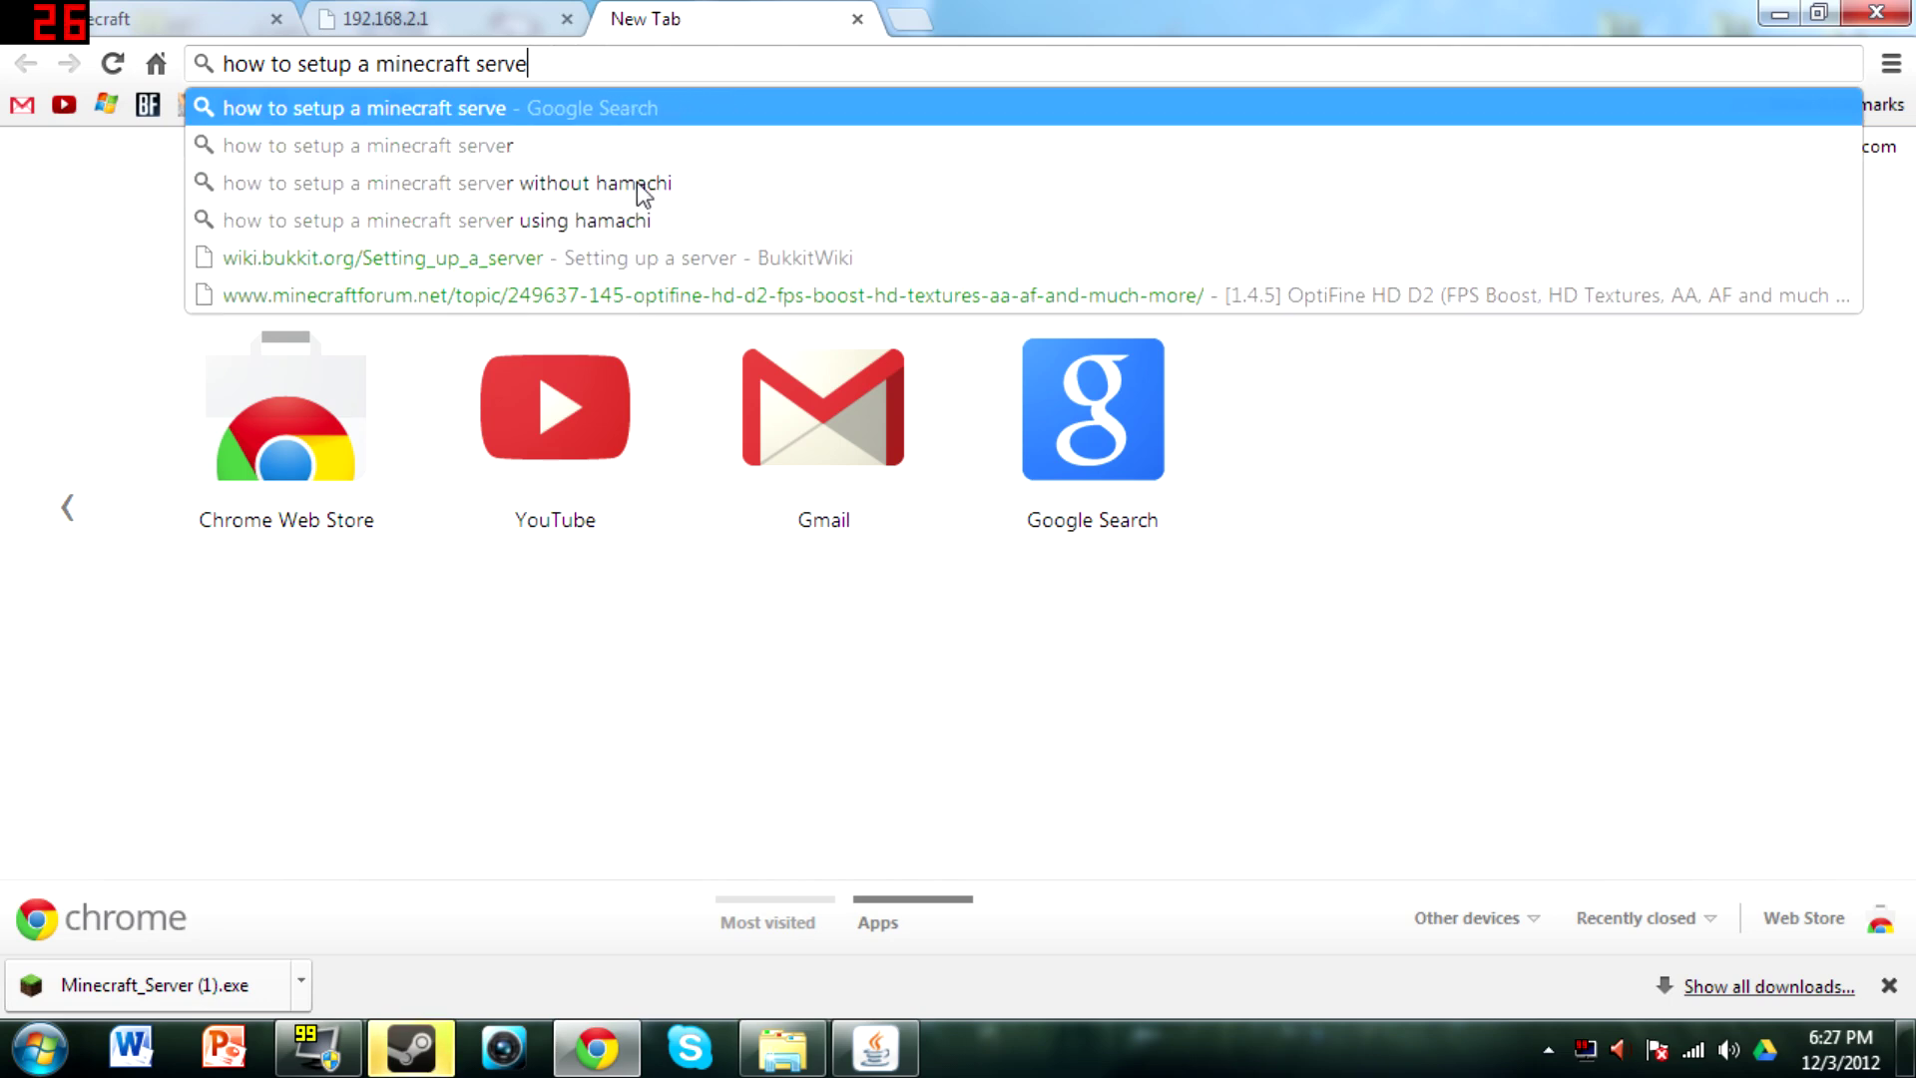
type("ona belk")
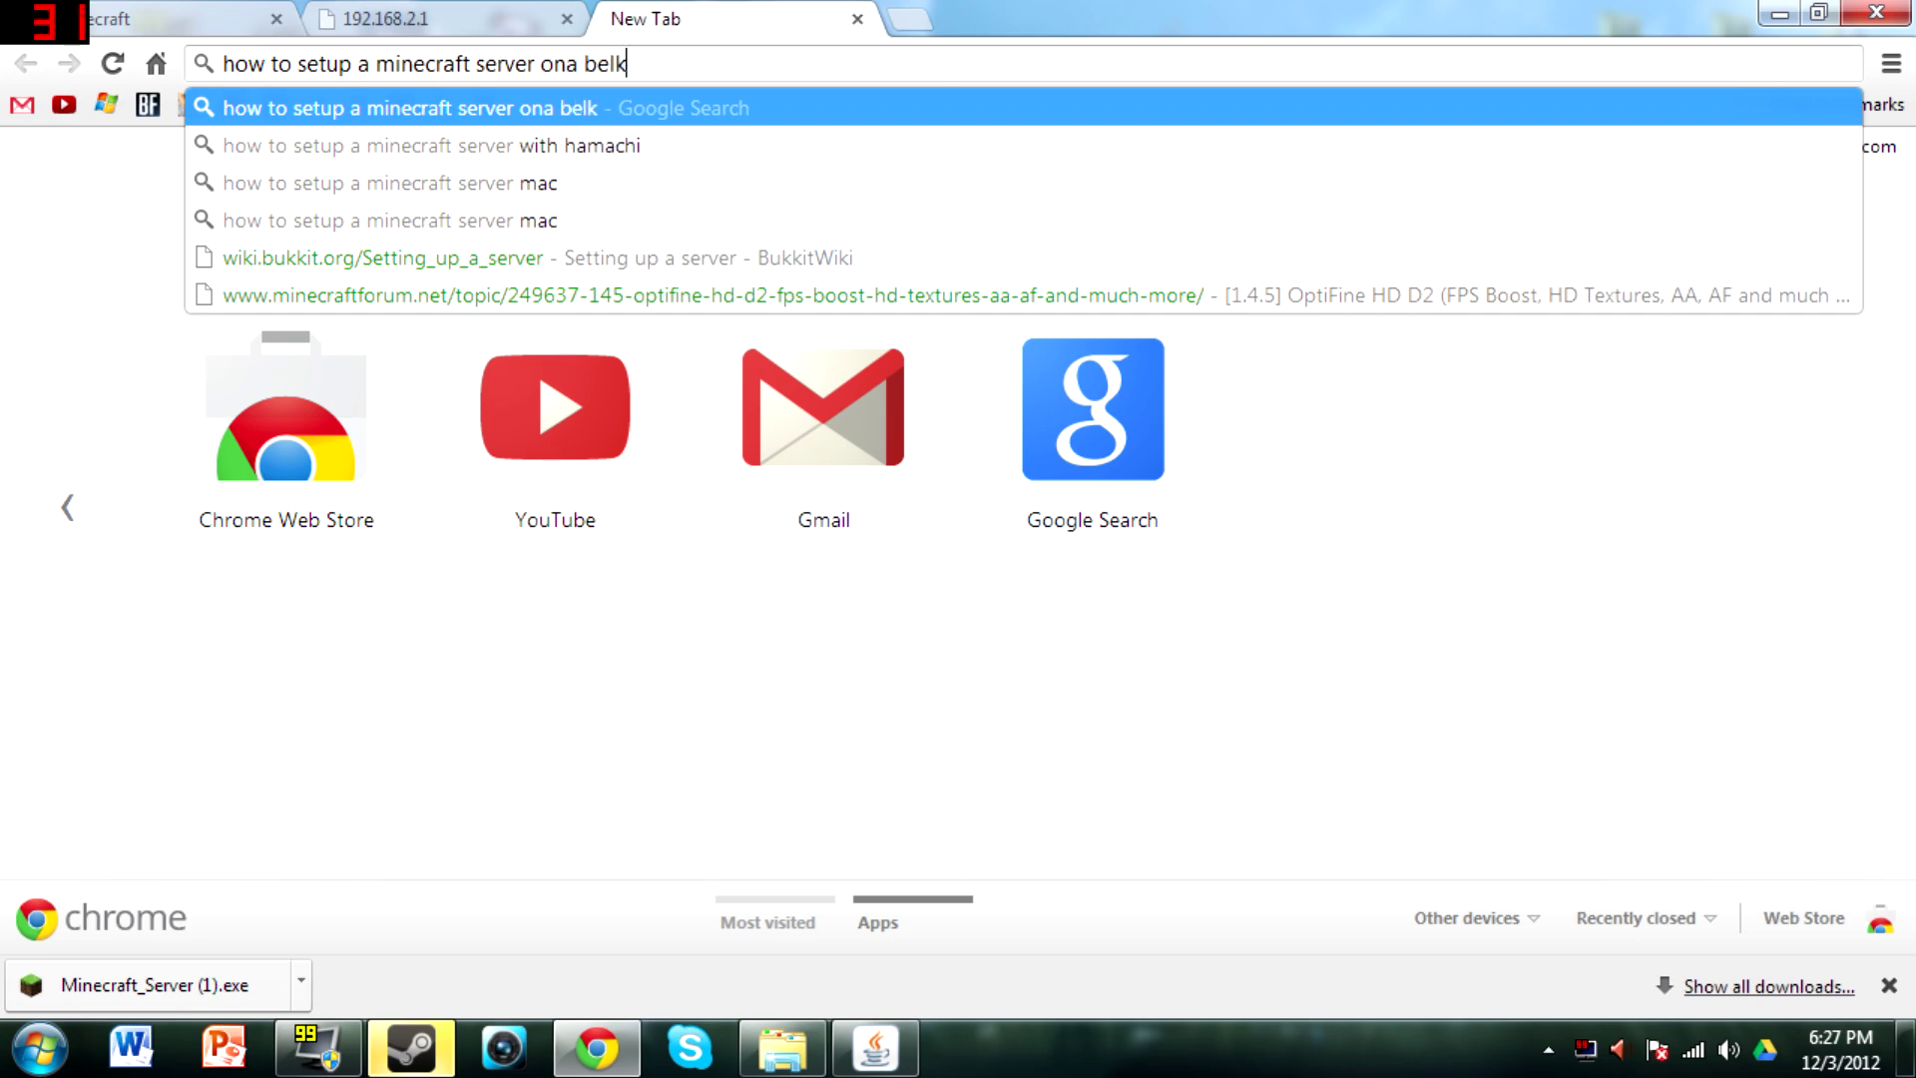
type("in router")
key("Return")
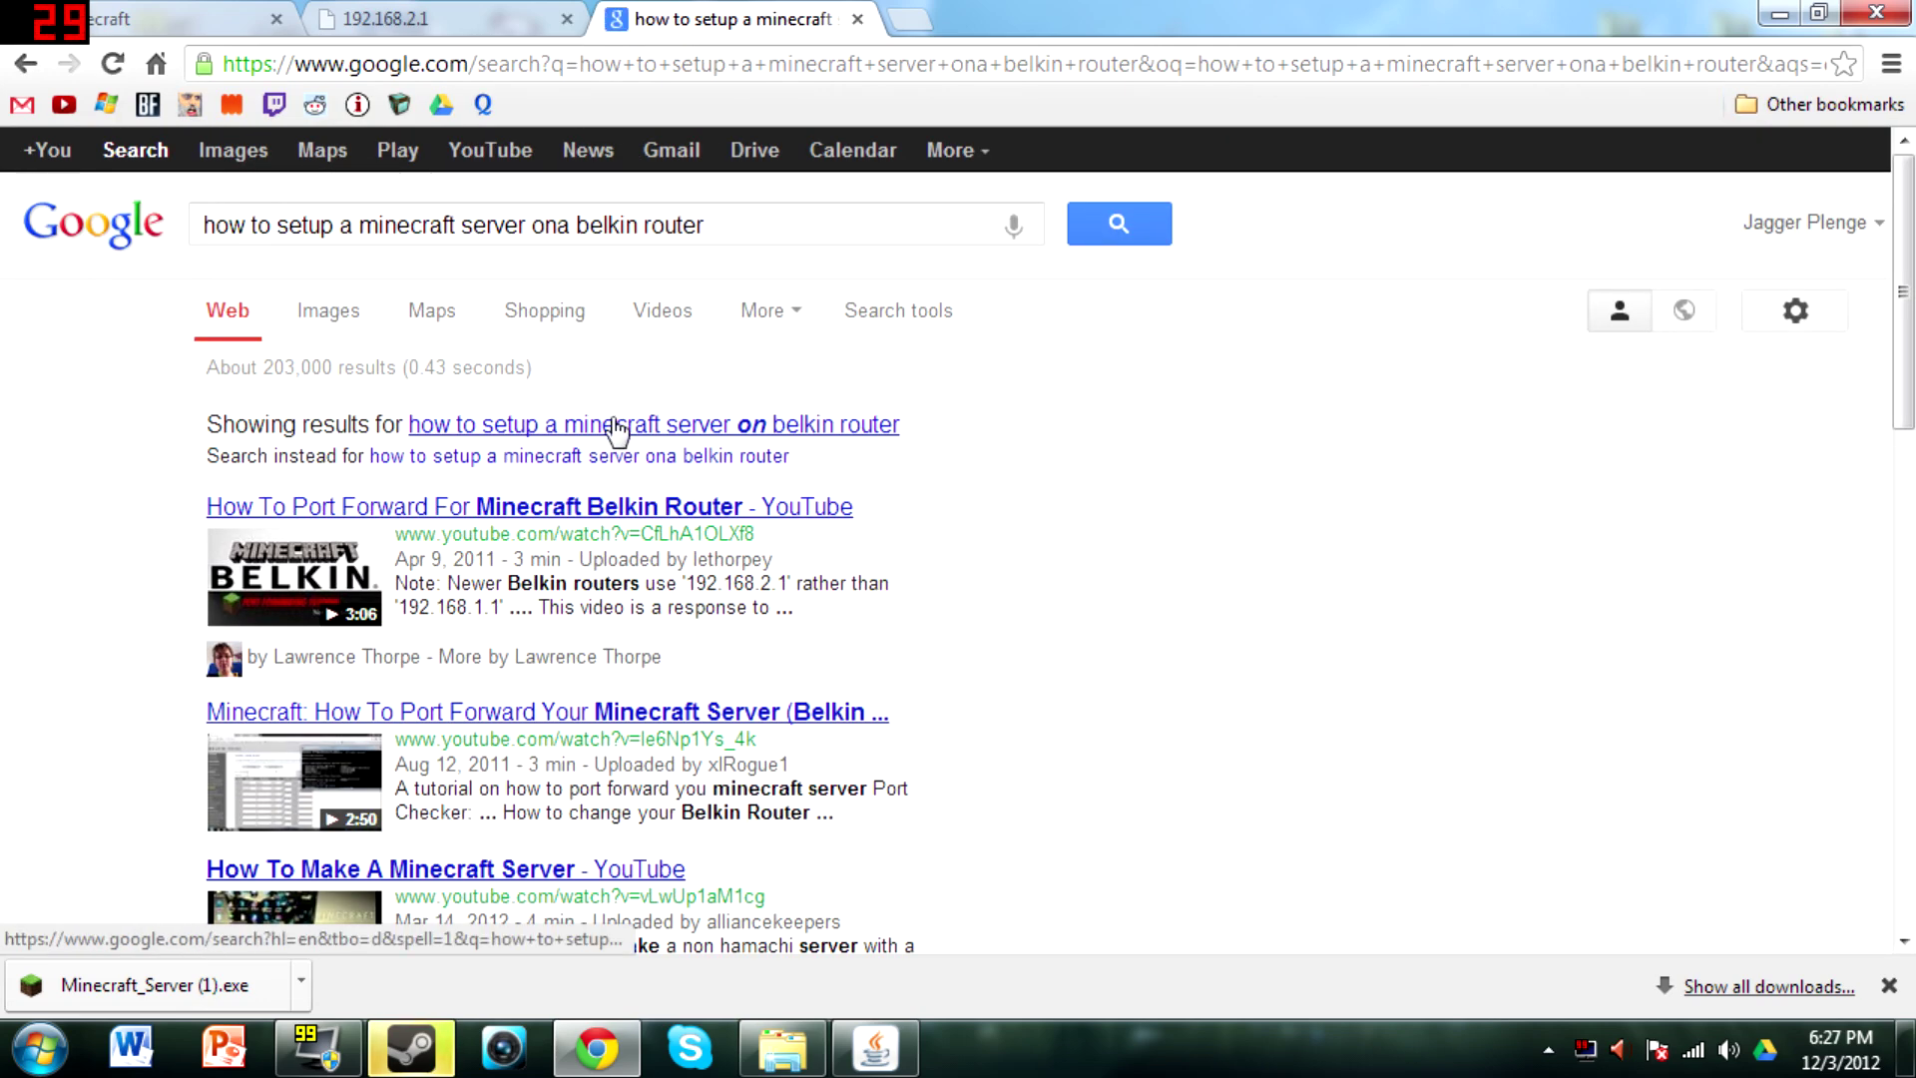
Open the portforward.com guide for forwarding a Minecraft server on the Belkin F5D7231-4
scroll(614, 432, "down", 5)
left_click(651, 513)
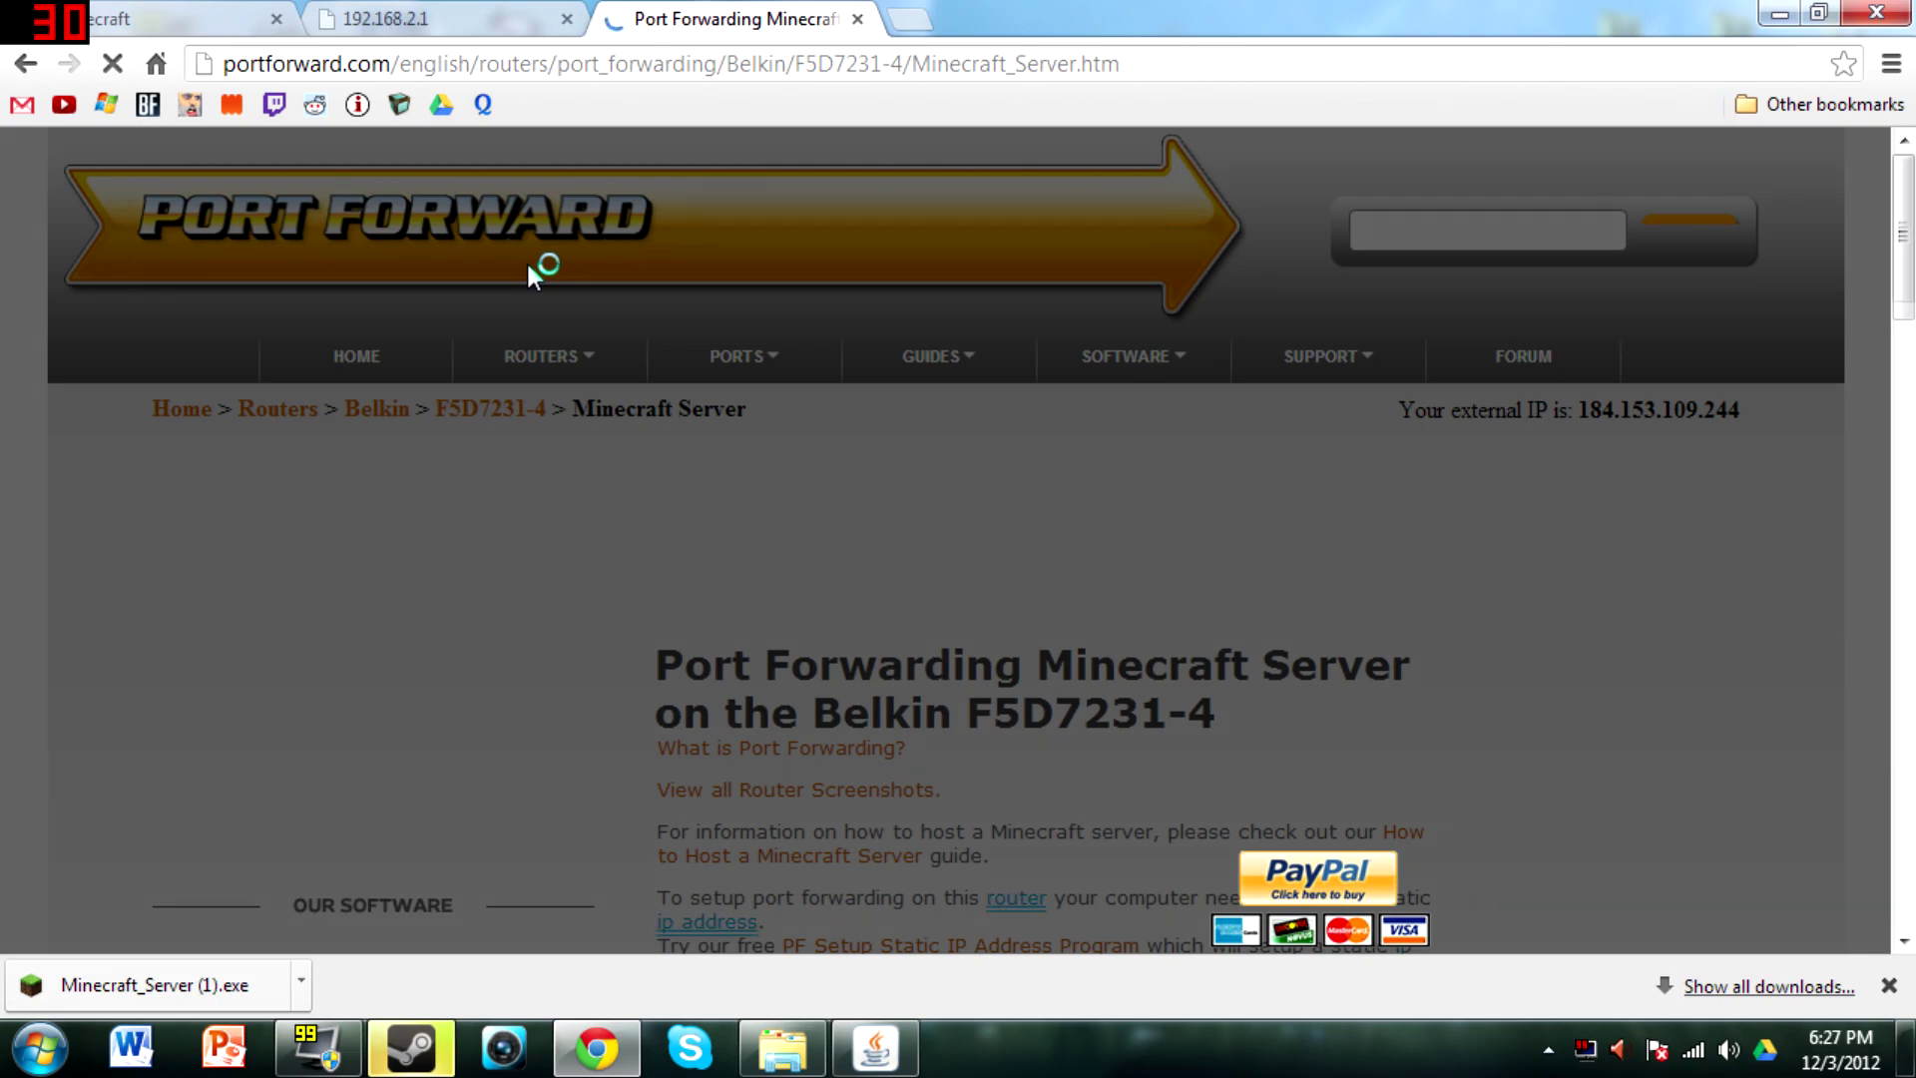
scroll(529, 268, "down", 4)
scroll(680, 247, "up", 4)
scroll(681, 248, "down", 4)
scroll(689, 245, "up", 4)
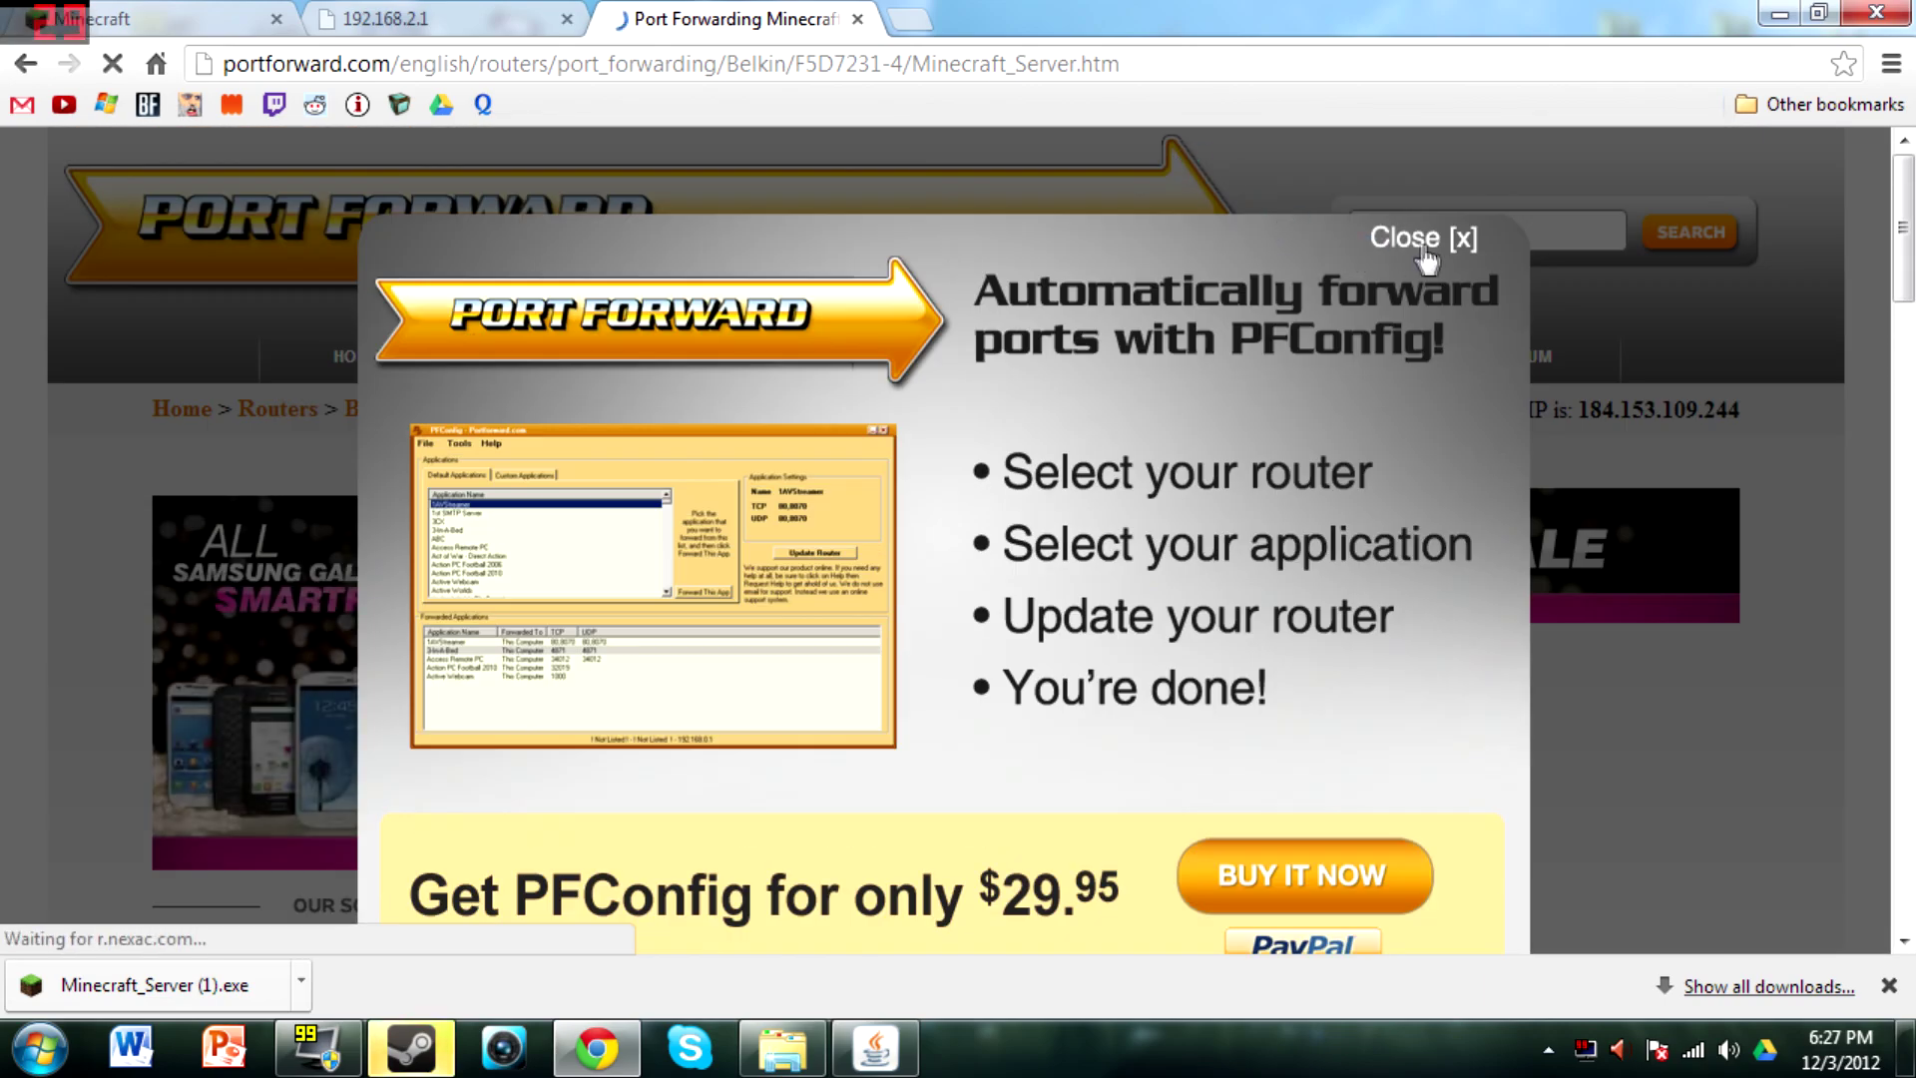
Dismiss the PFConfig popup, read through the port 25565 guide, and close its tab
left_click(1421, 258)
scroll(1326, 333, "down", 9)
scroll(948, 556, "down", 20)
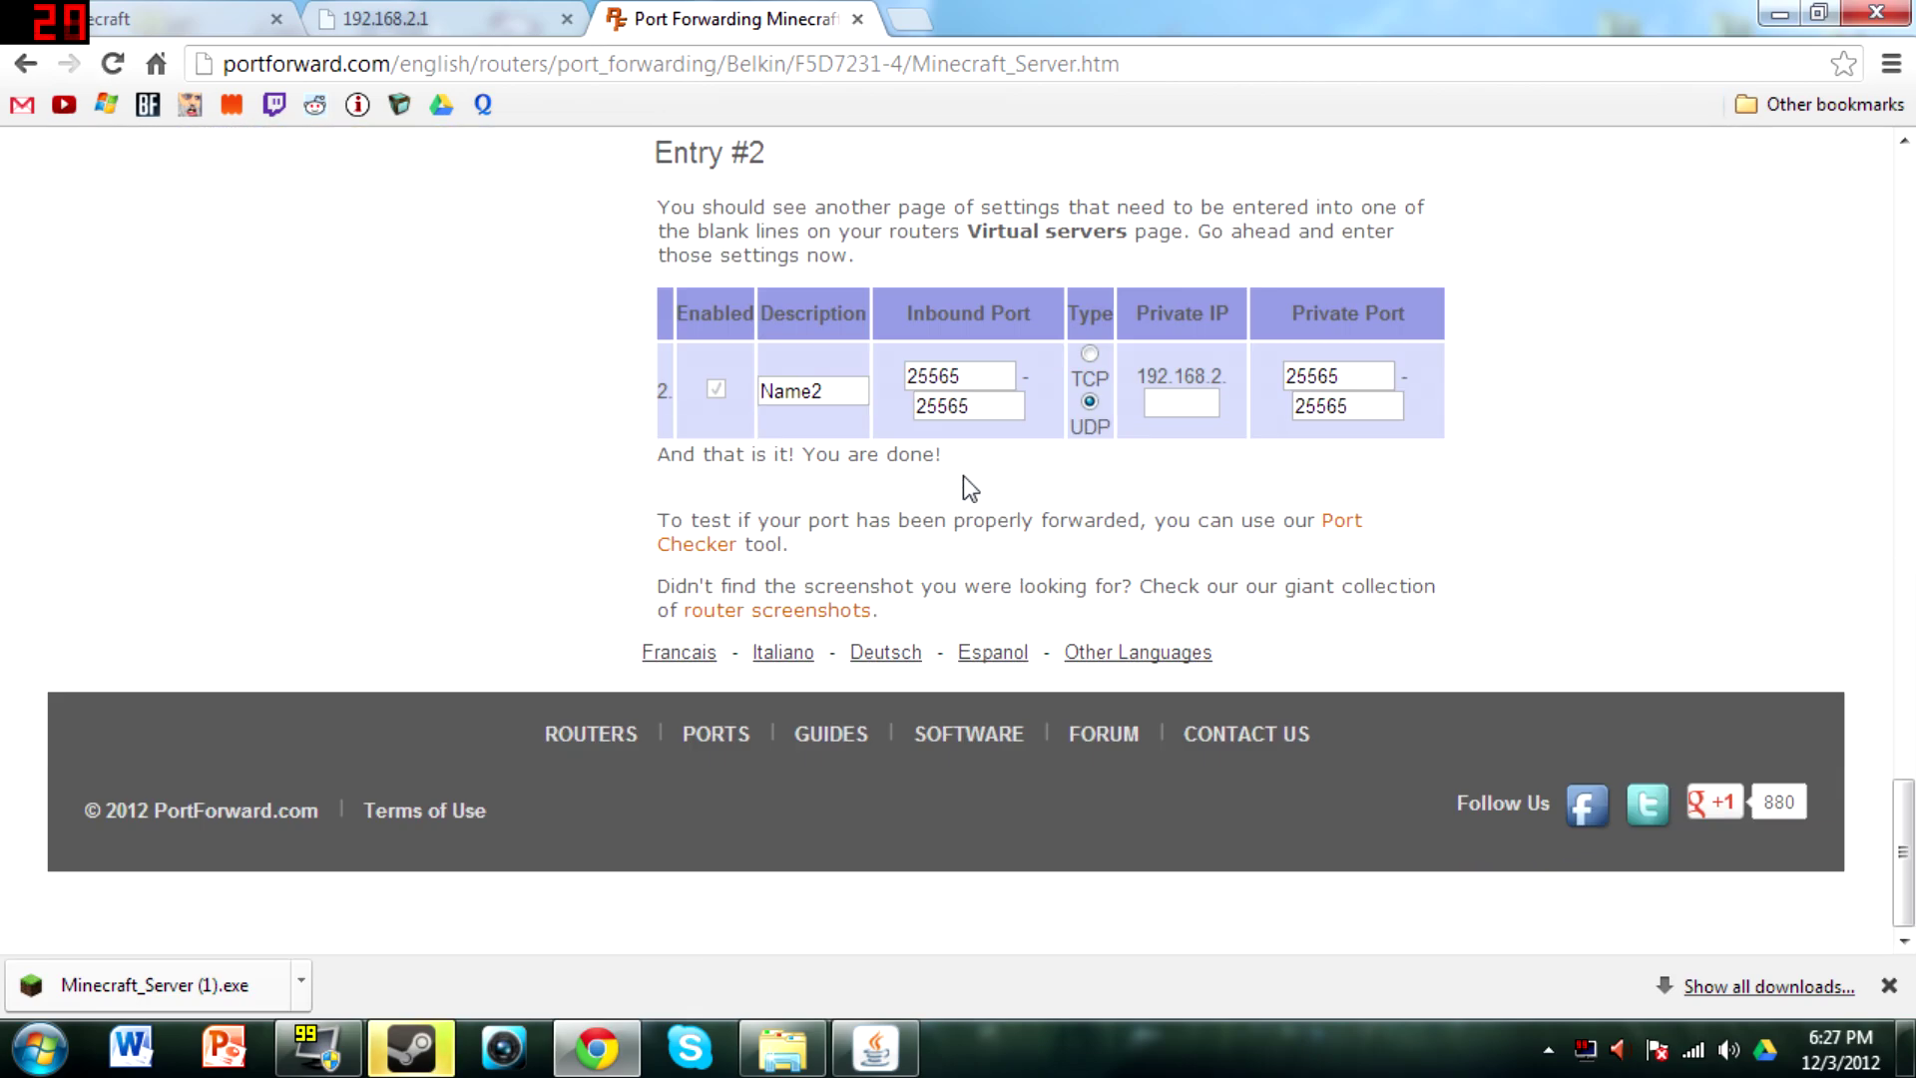
scroll(964, 476, "up", 20)
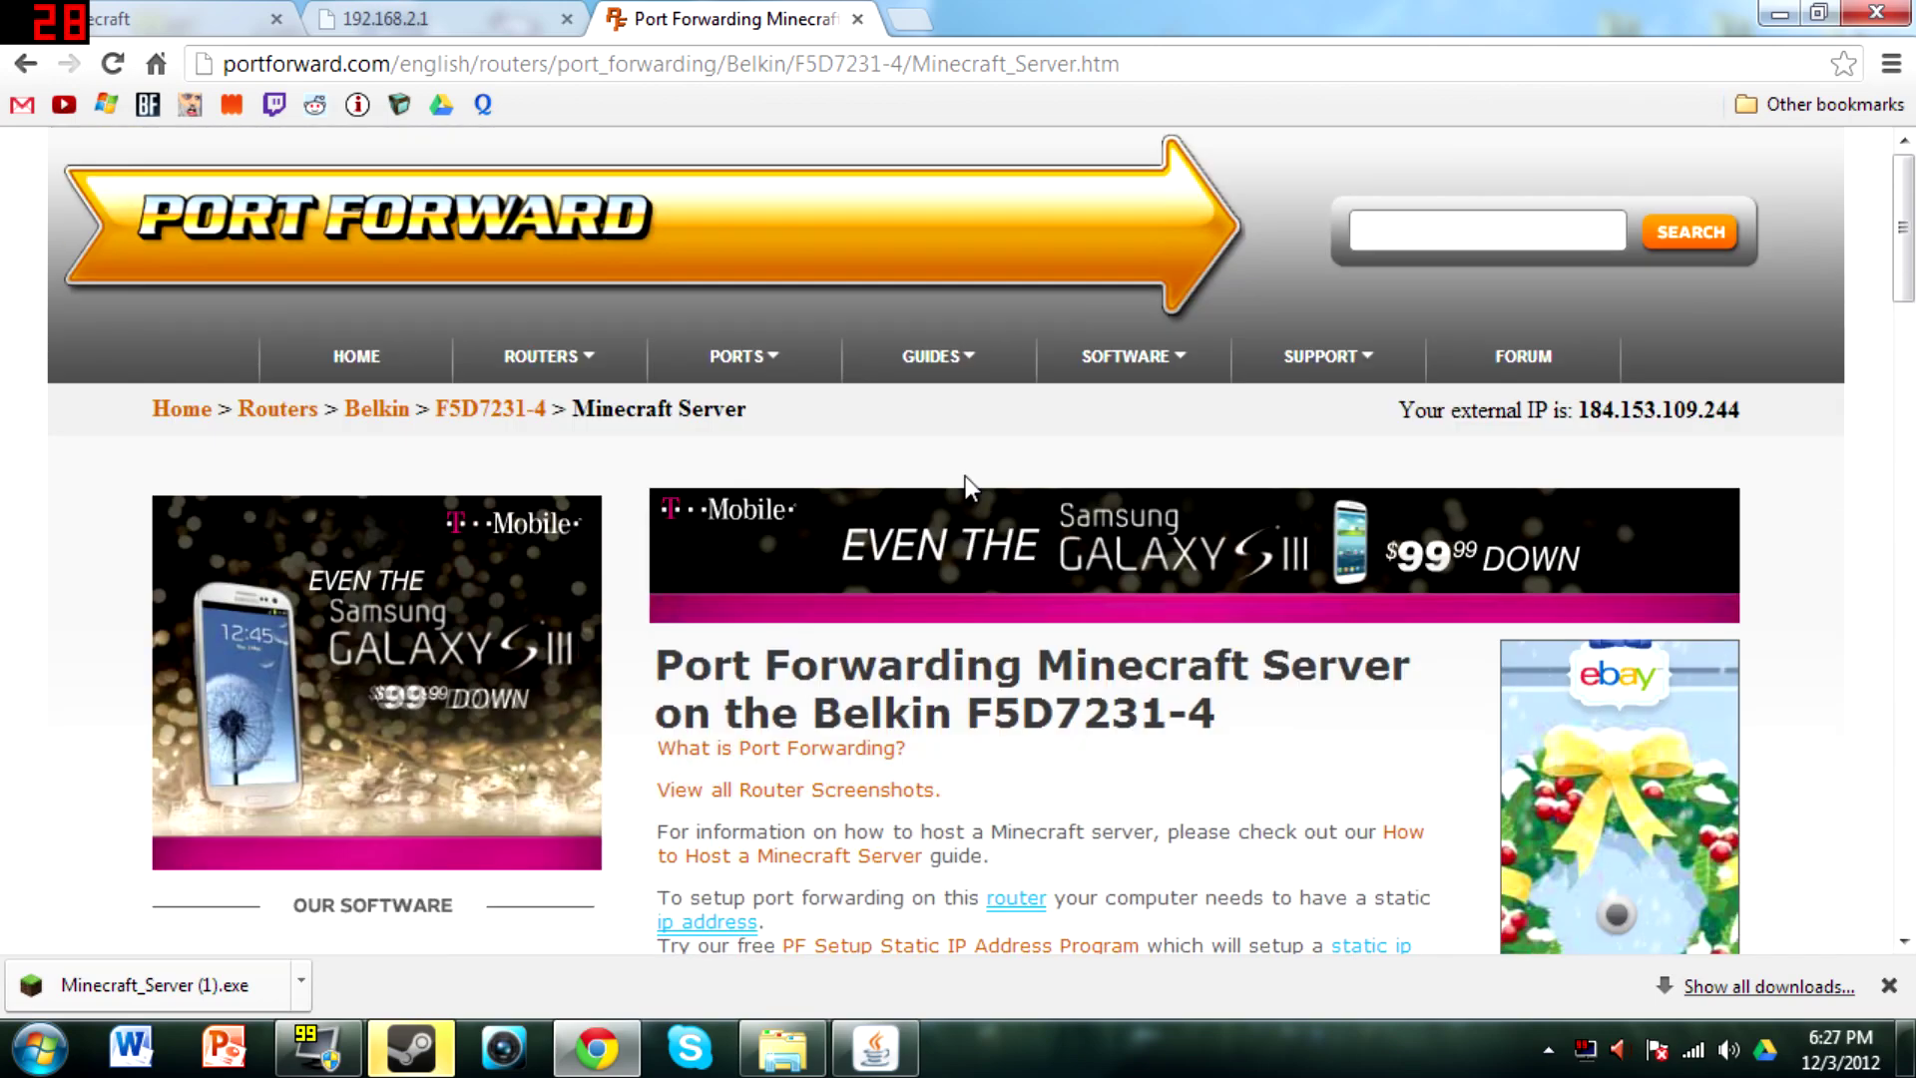
scroll(1076, 746, "down", 7)
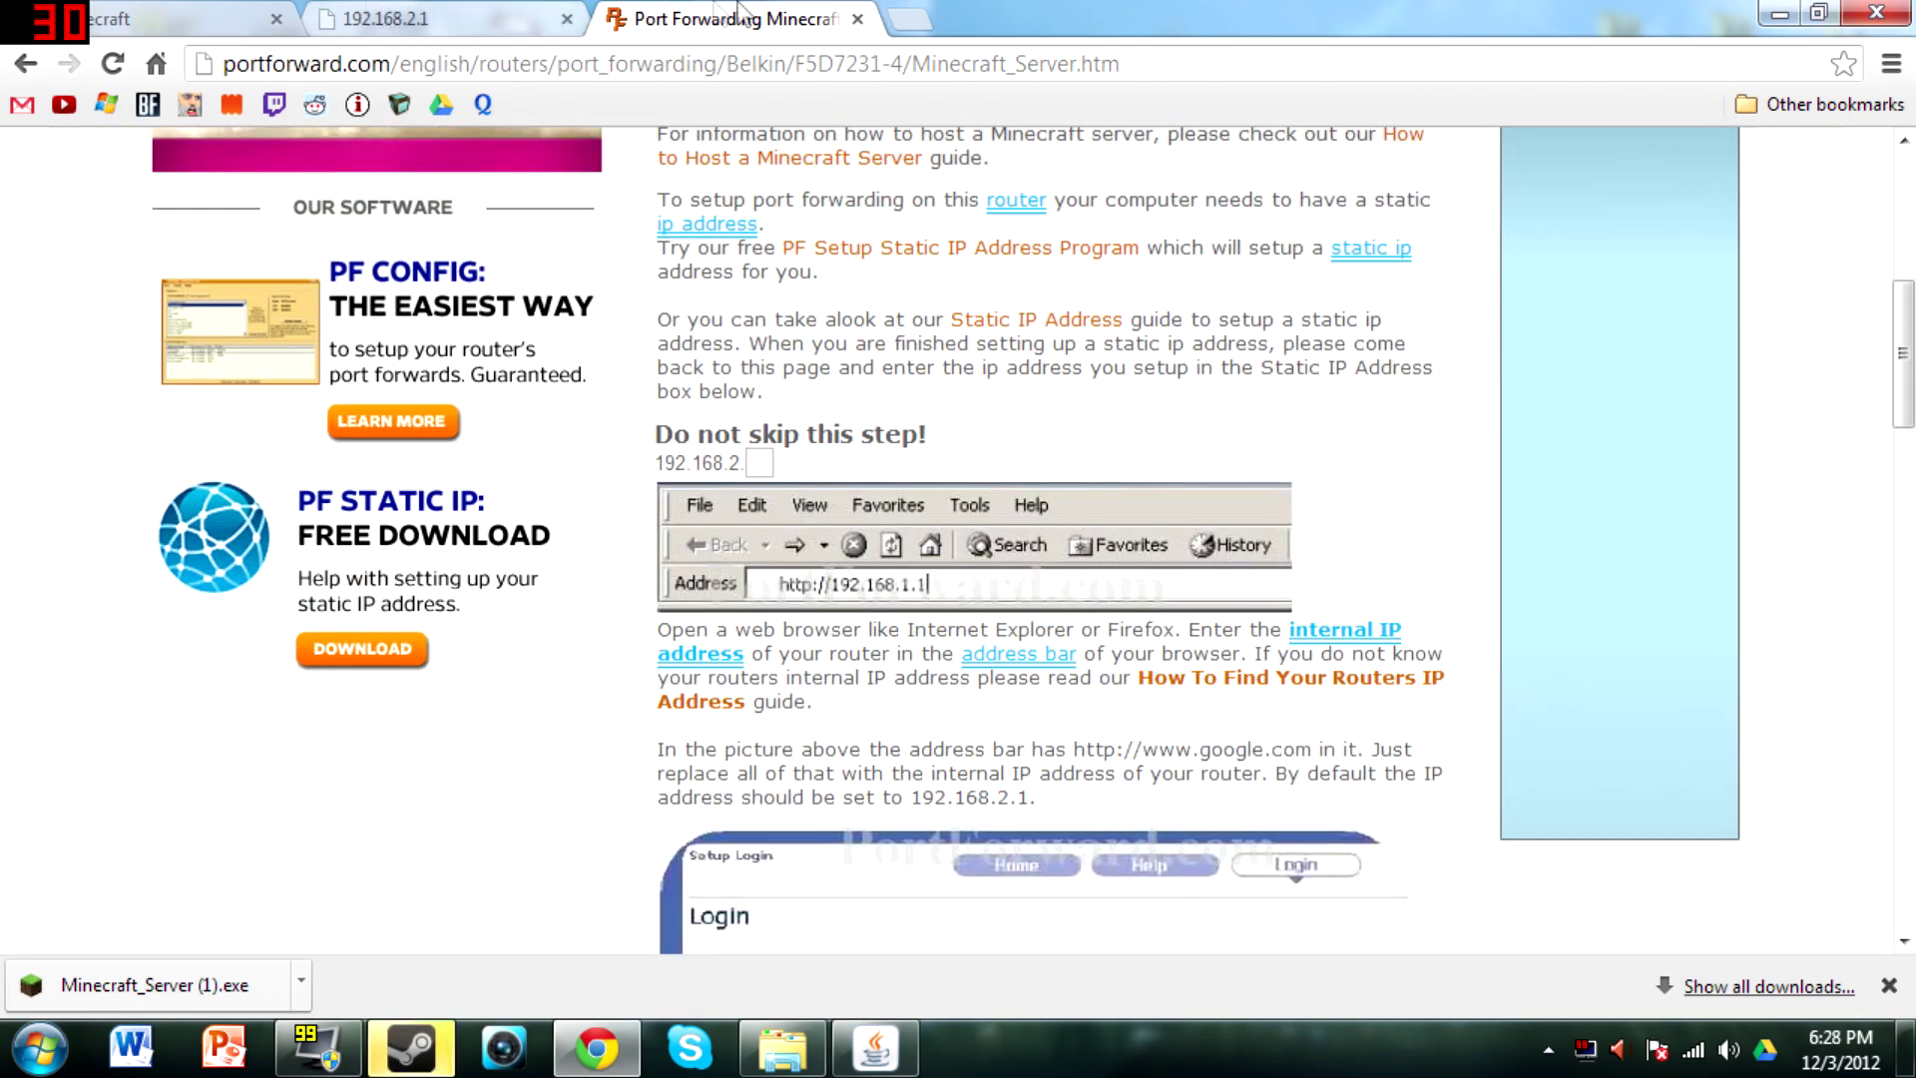
left_click(857, 17)
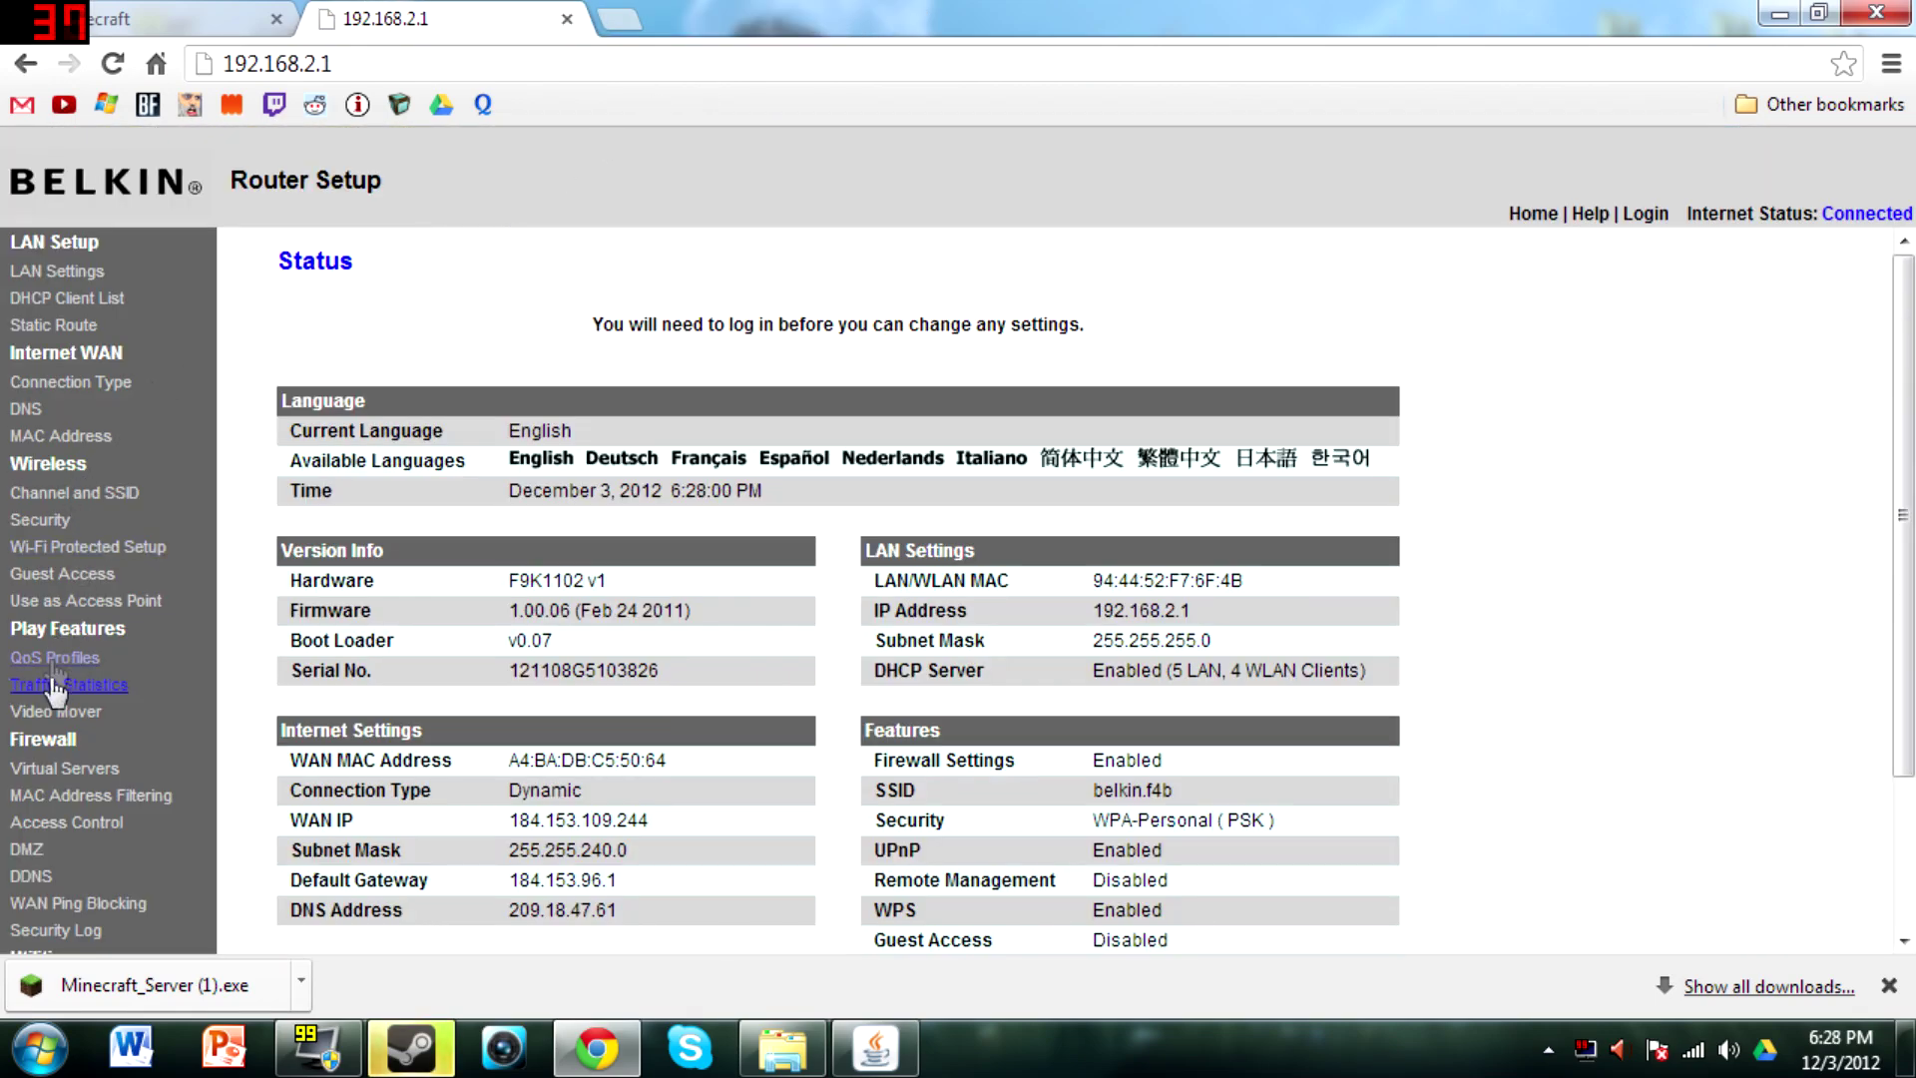
Log into Virtual Servers with the blank password; add MC server 2 forwarding TCP 25565 to 192.168.2.15
left_click(102, 768)
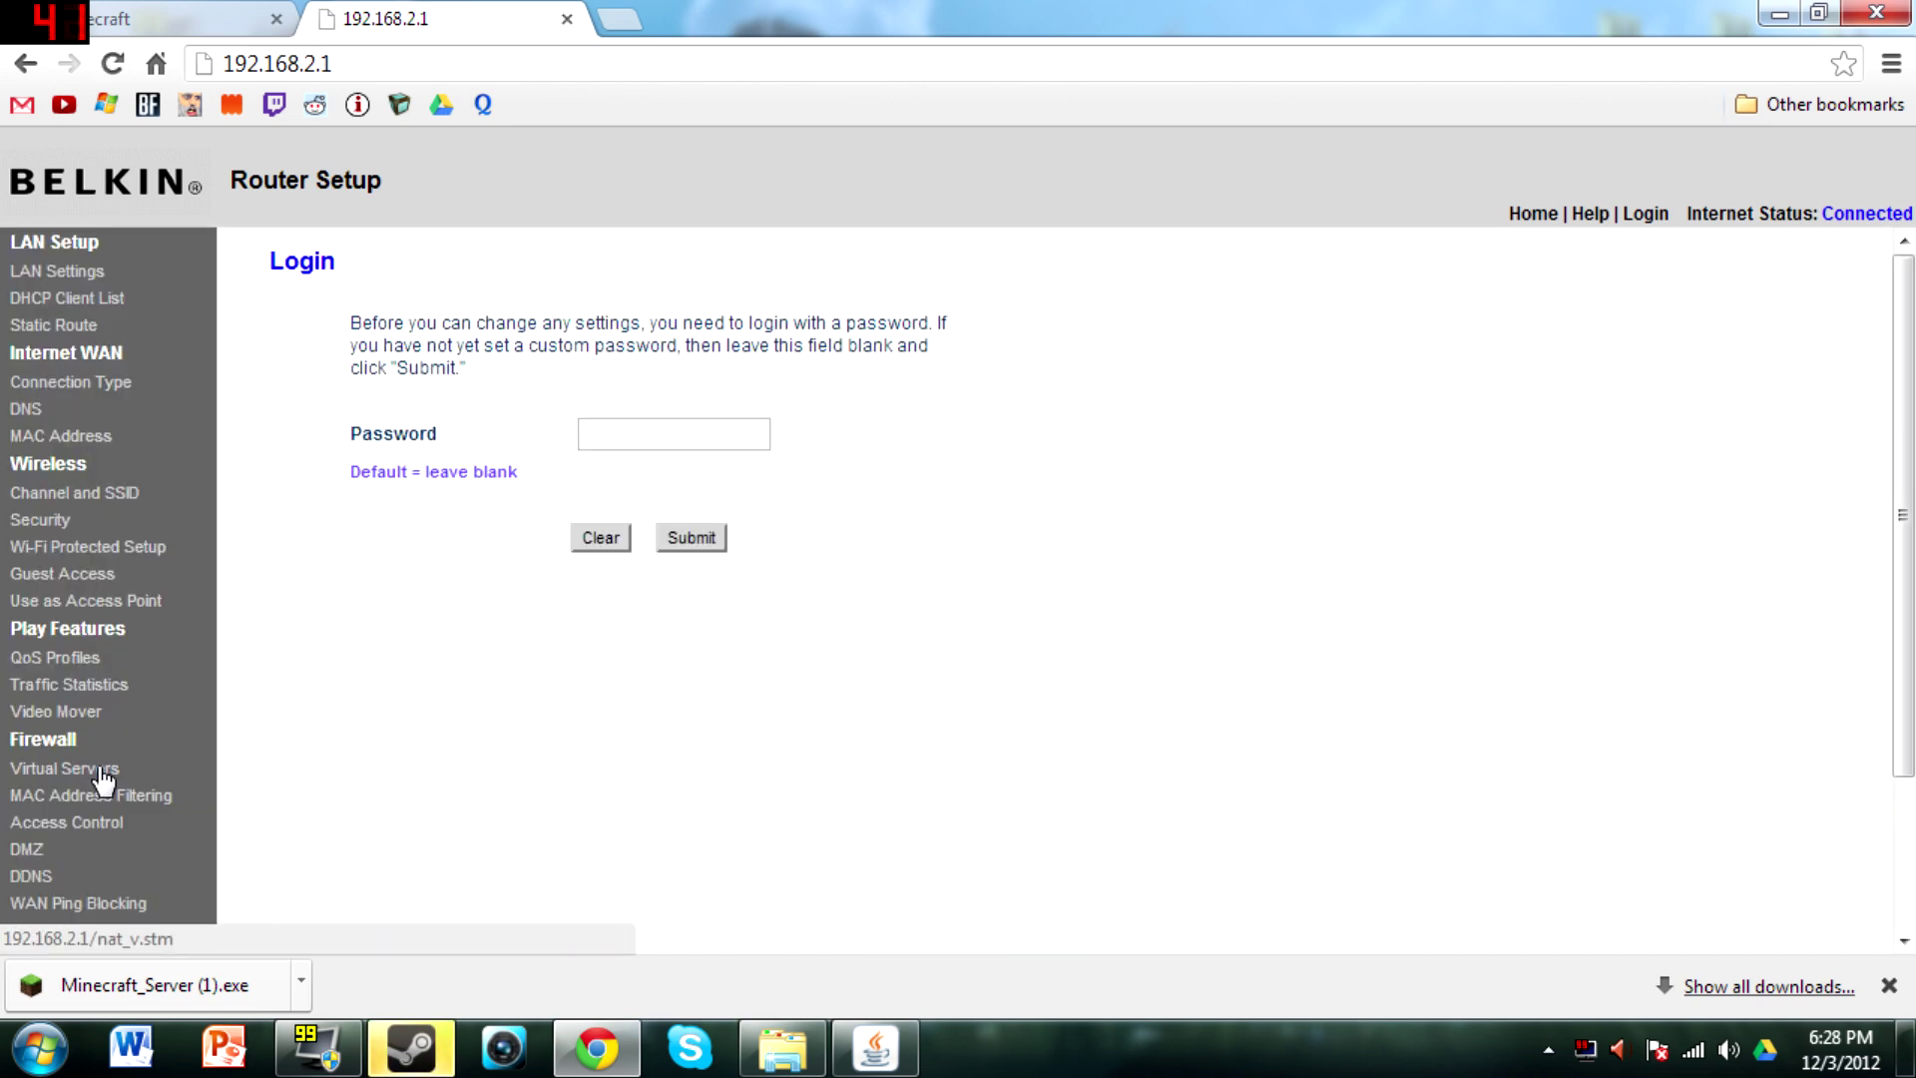
left_click(674, 541)
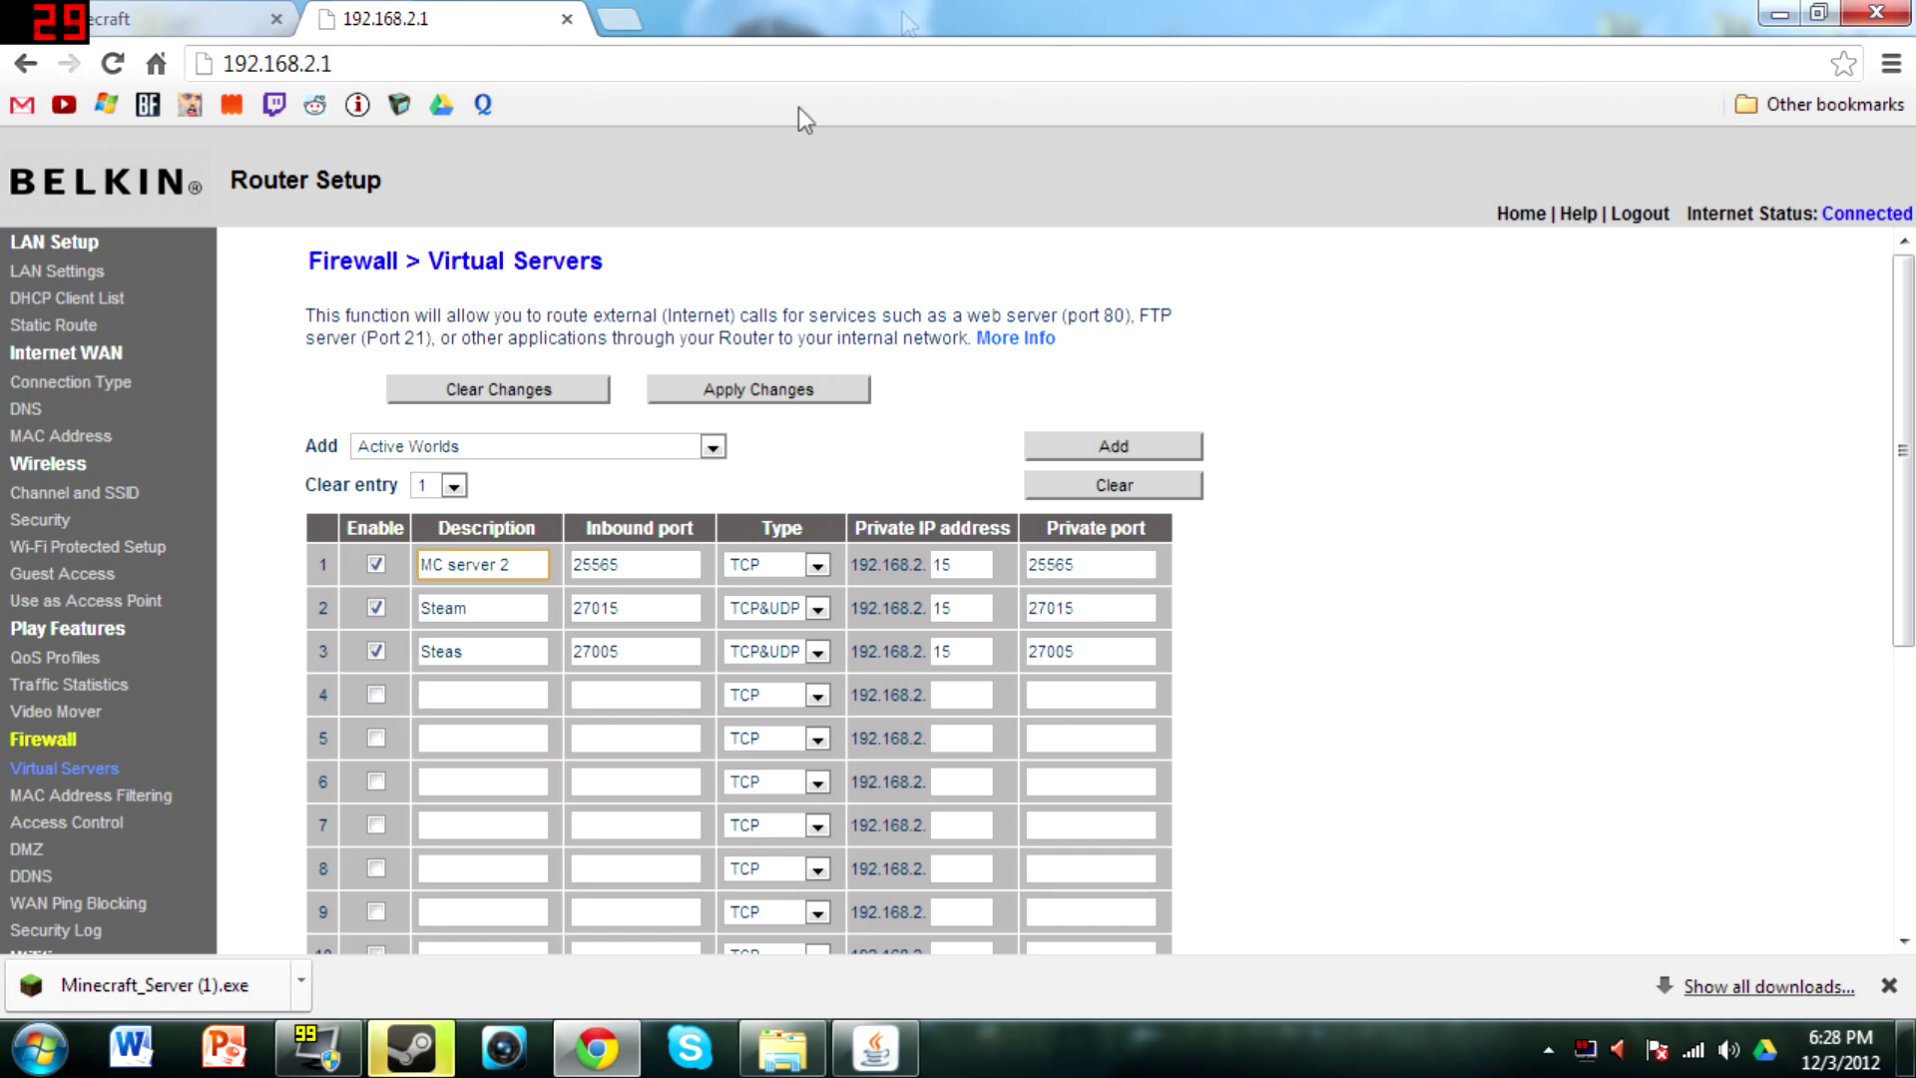
left_click(1782, 22)
Launch Windows Firewall with Advanced Security from the Start menu
left_click(40, 1048)
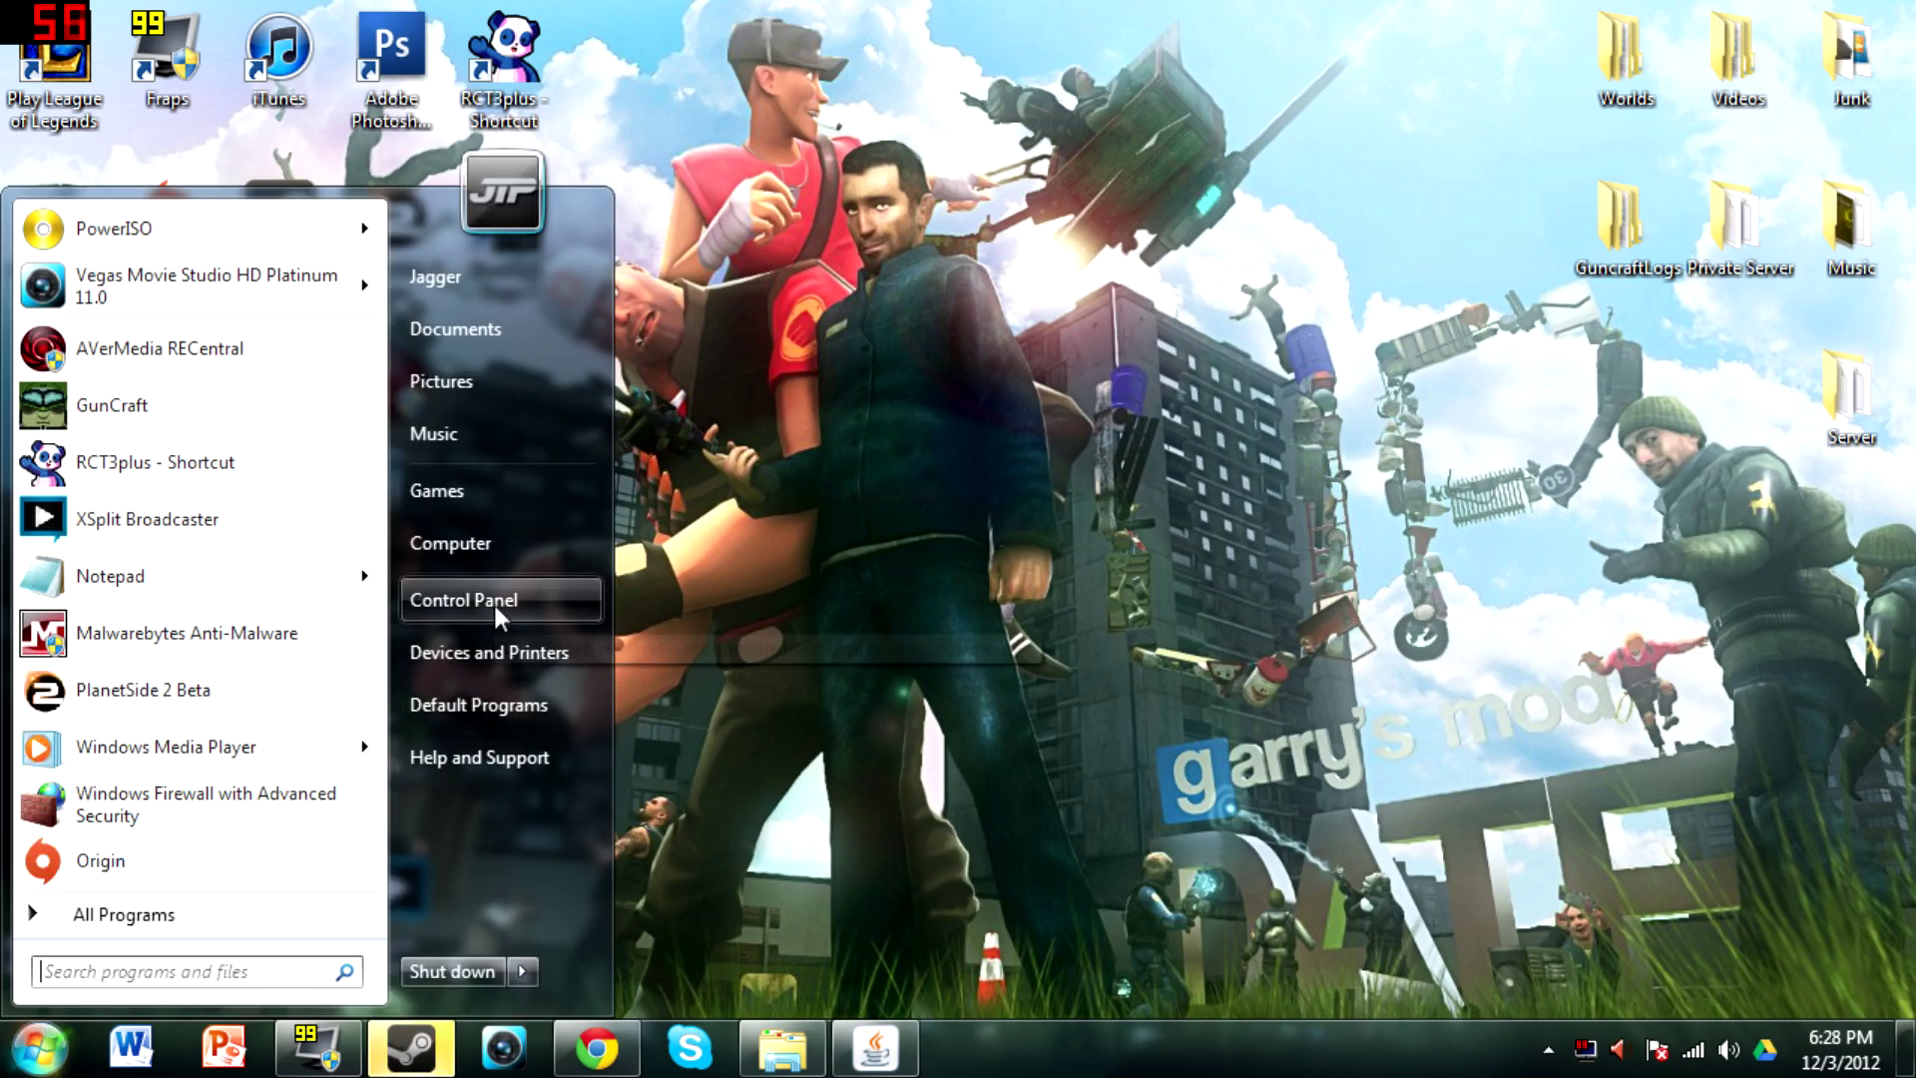
left_click(187, 816)
key("super")
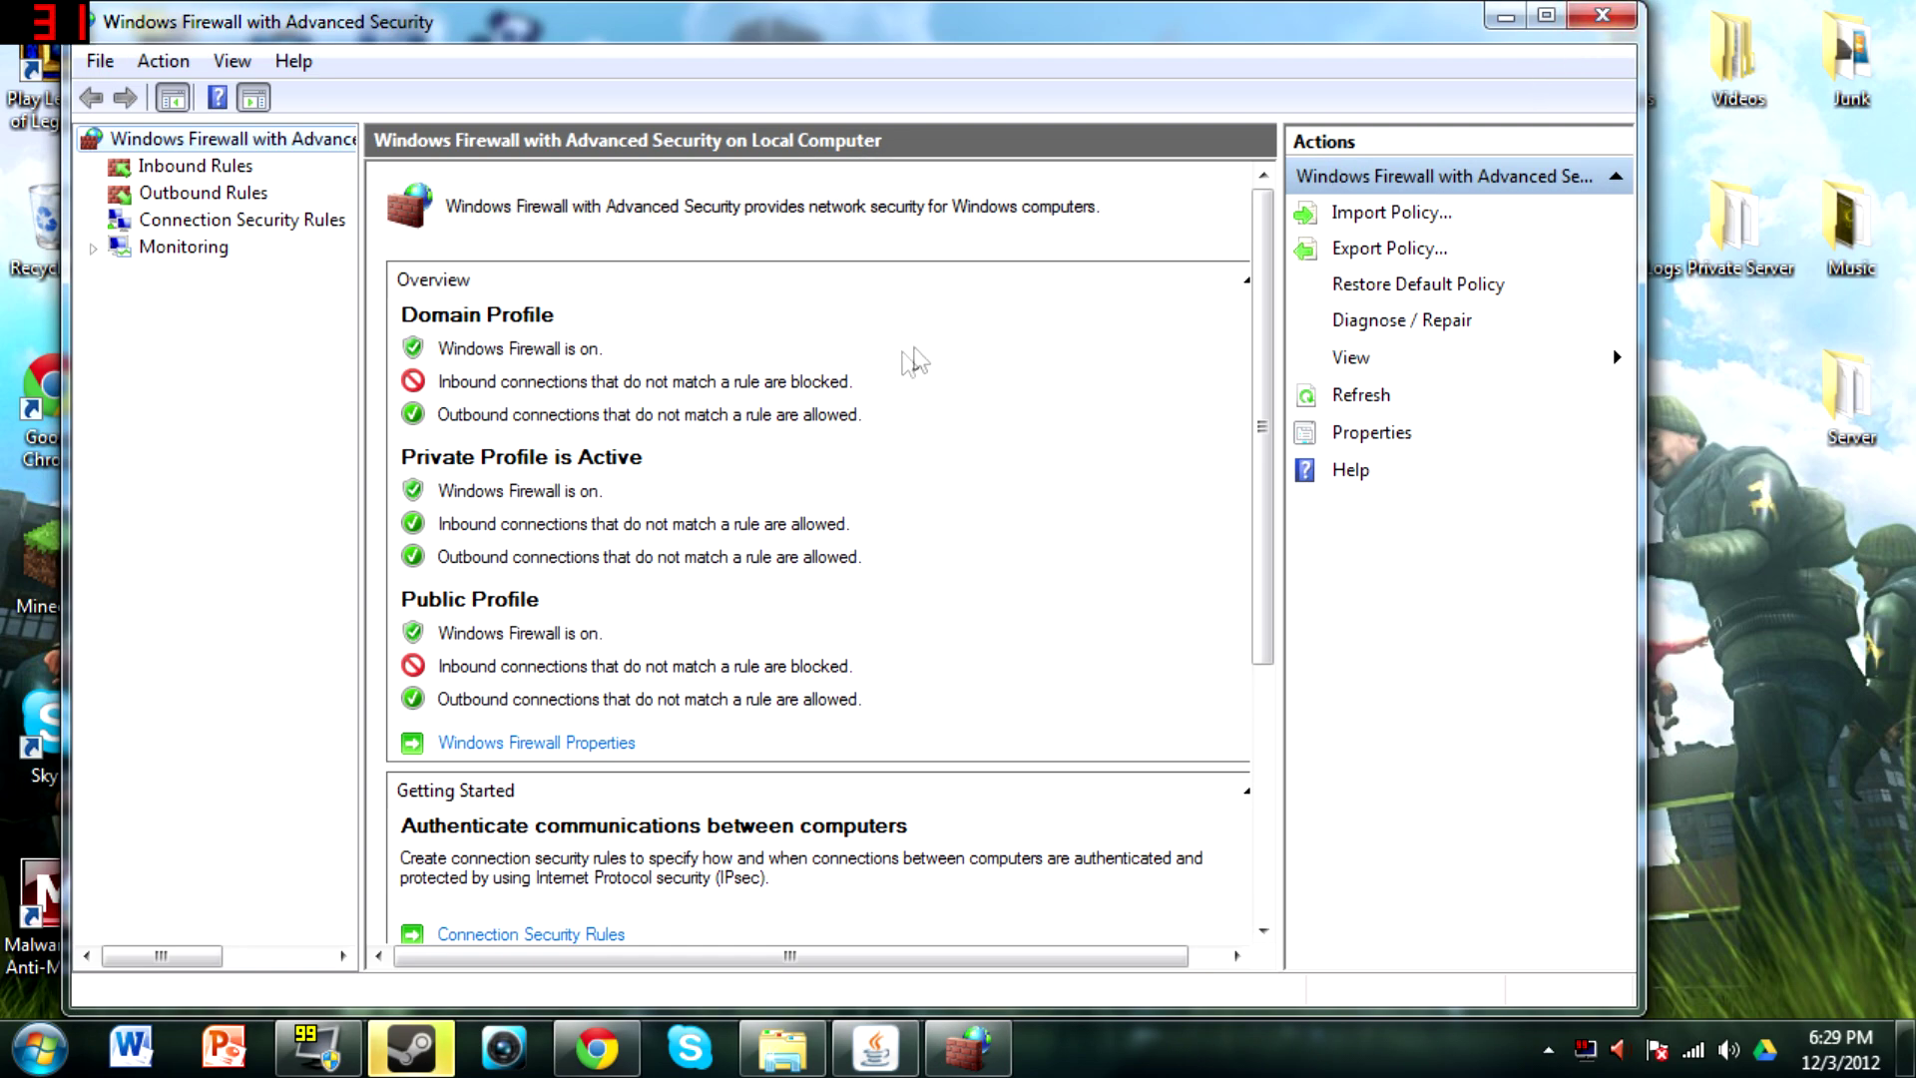
Browse the outbound and inbound rules, inspect the existing Minecraft rule, and start a new inbound rule
left_click(202, 195)
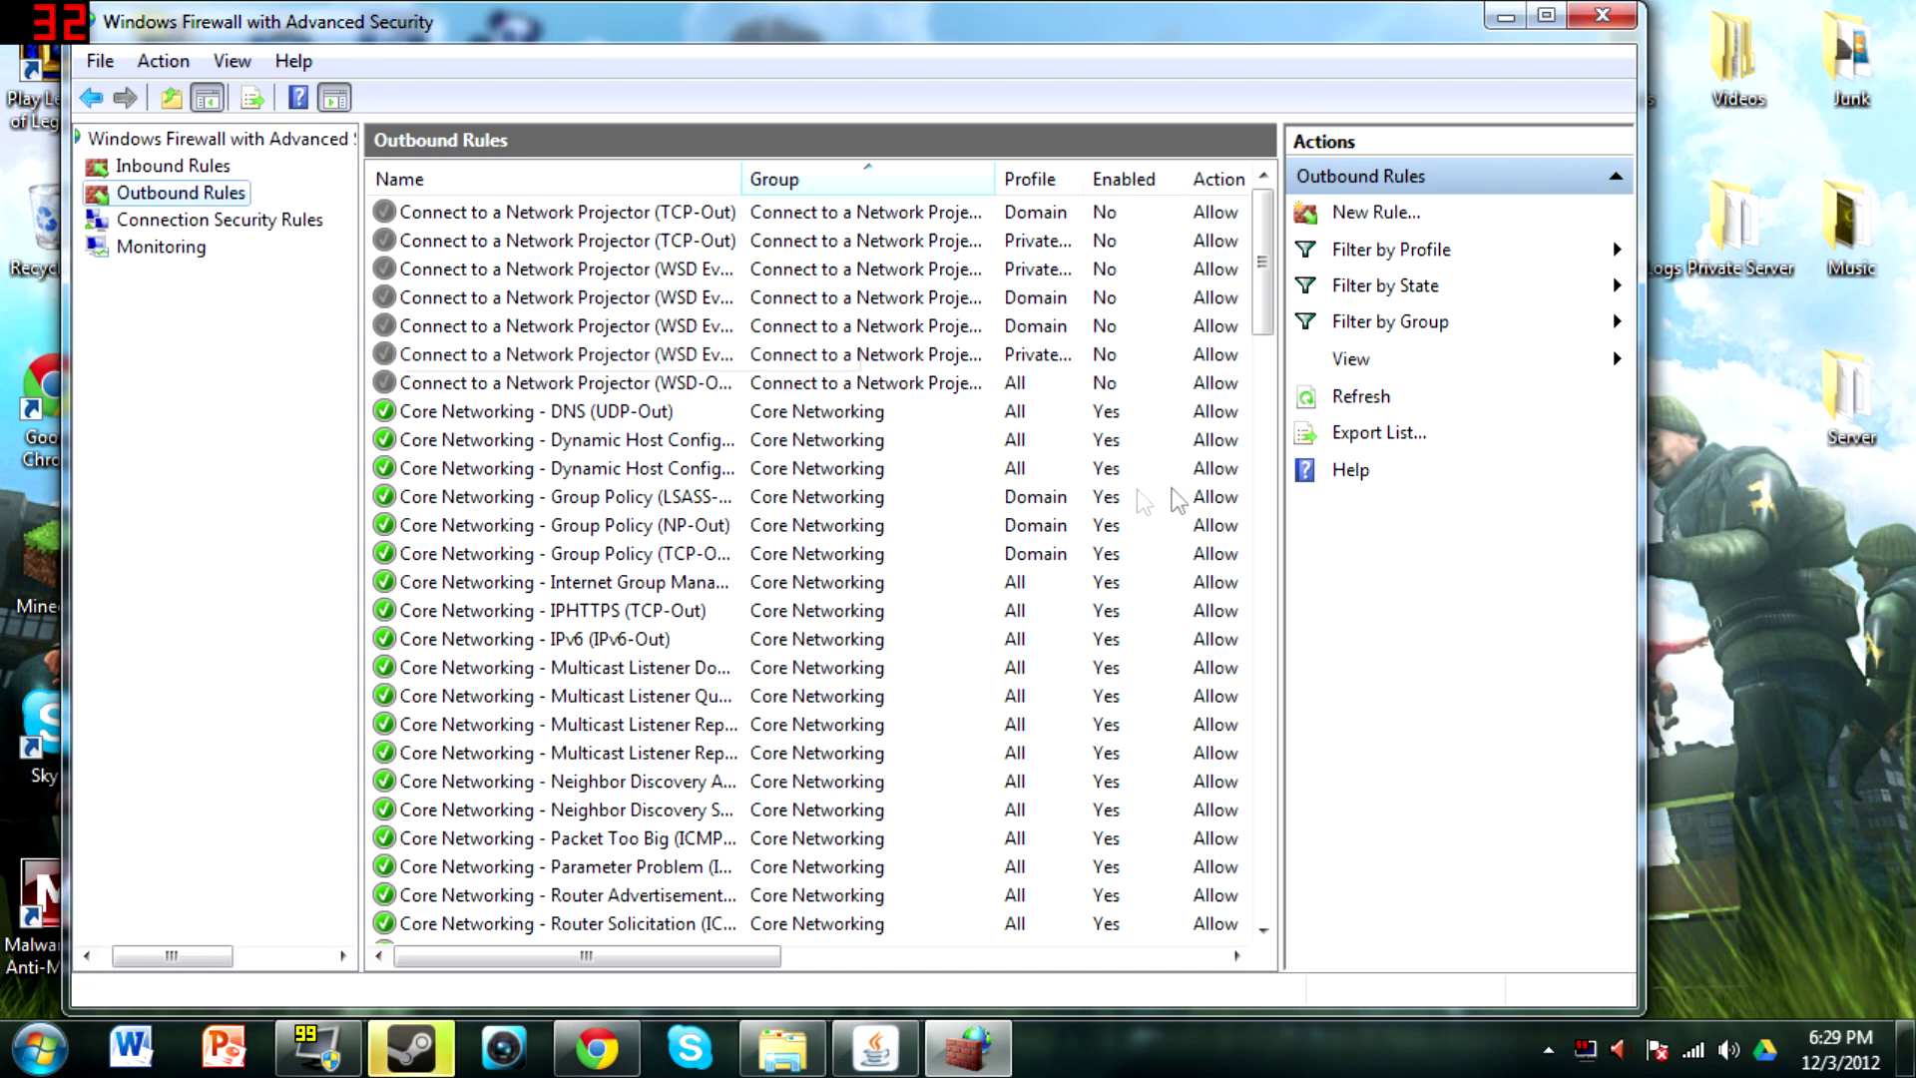
left_click_drag(1260, 324, 1258, 627)
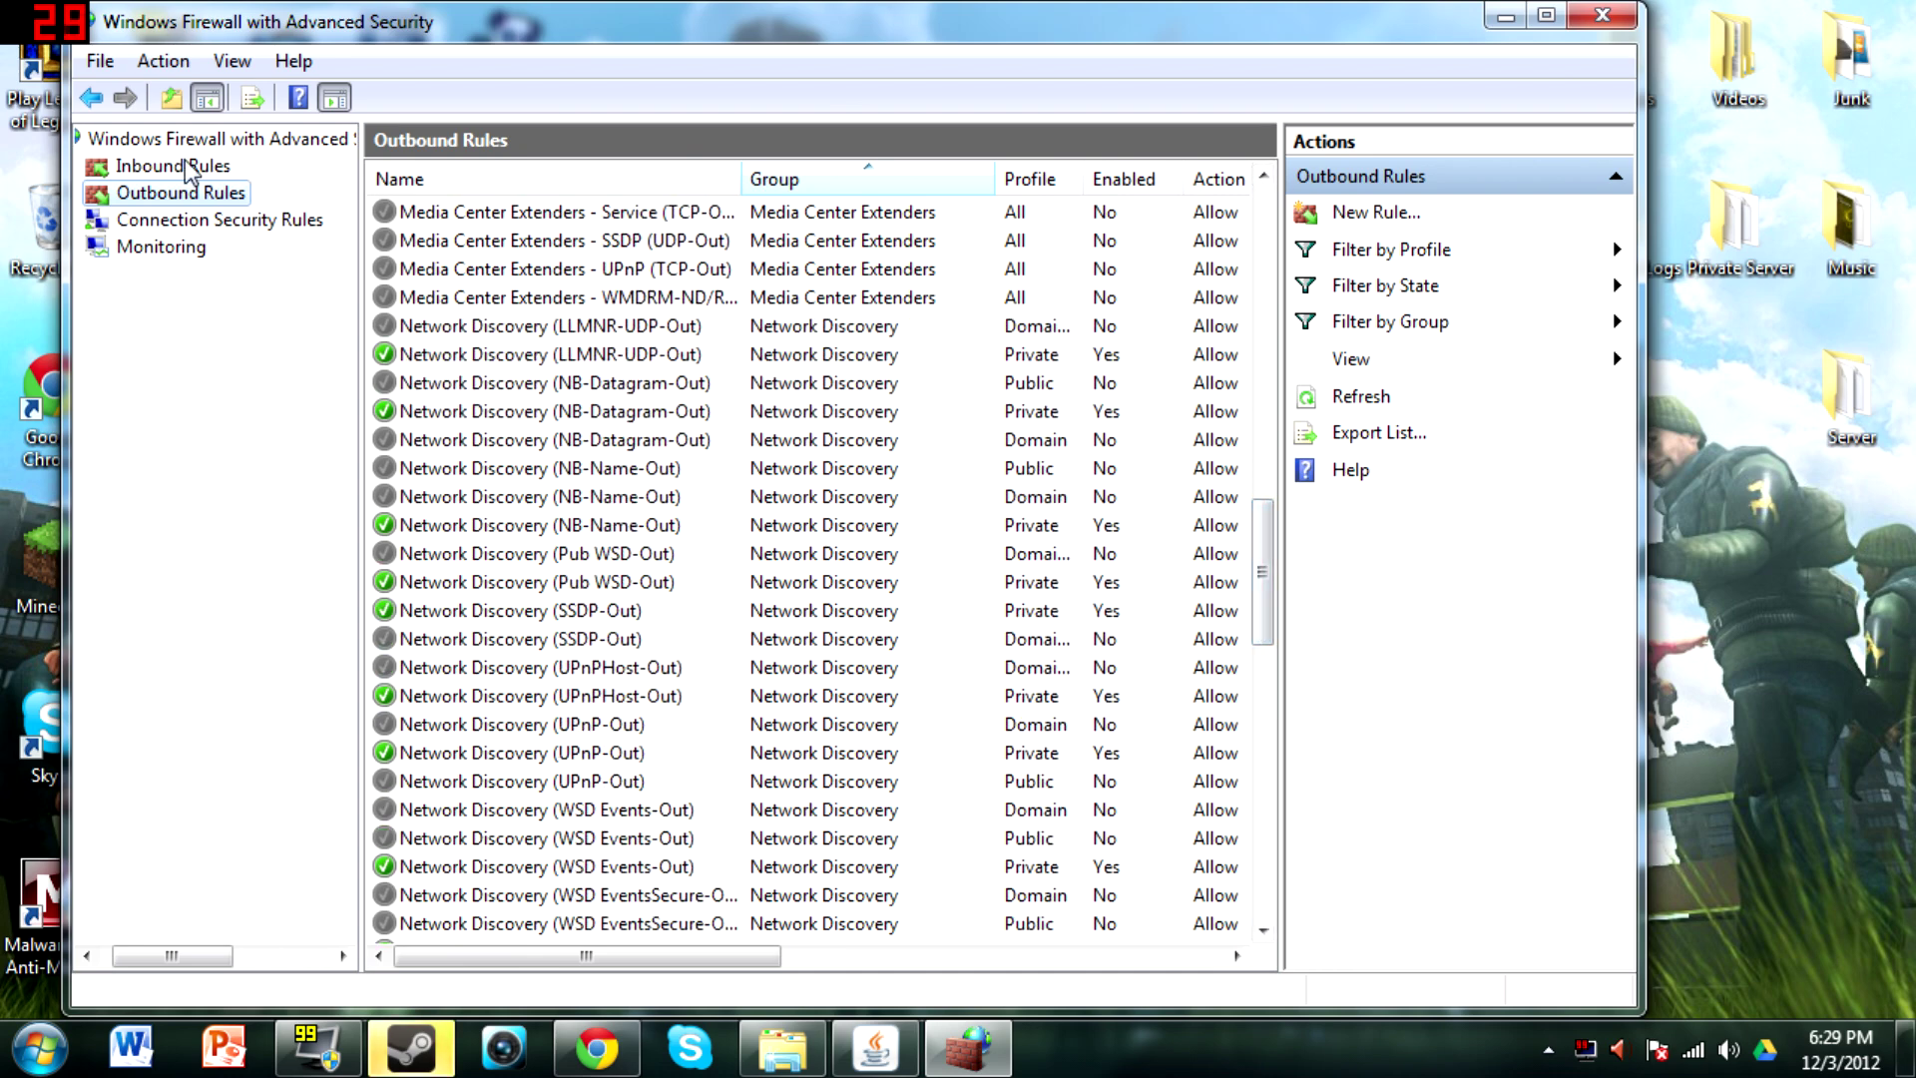
left_click(193, 170)
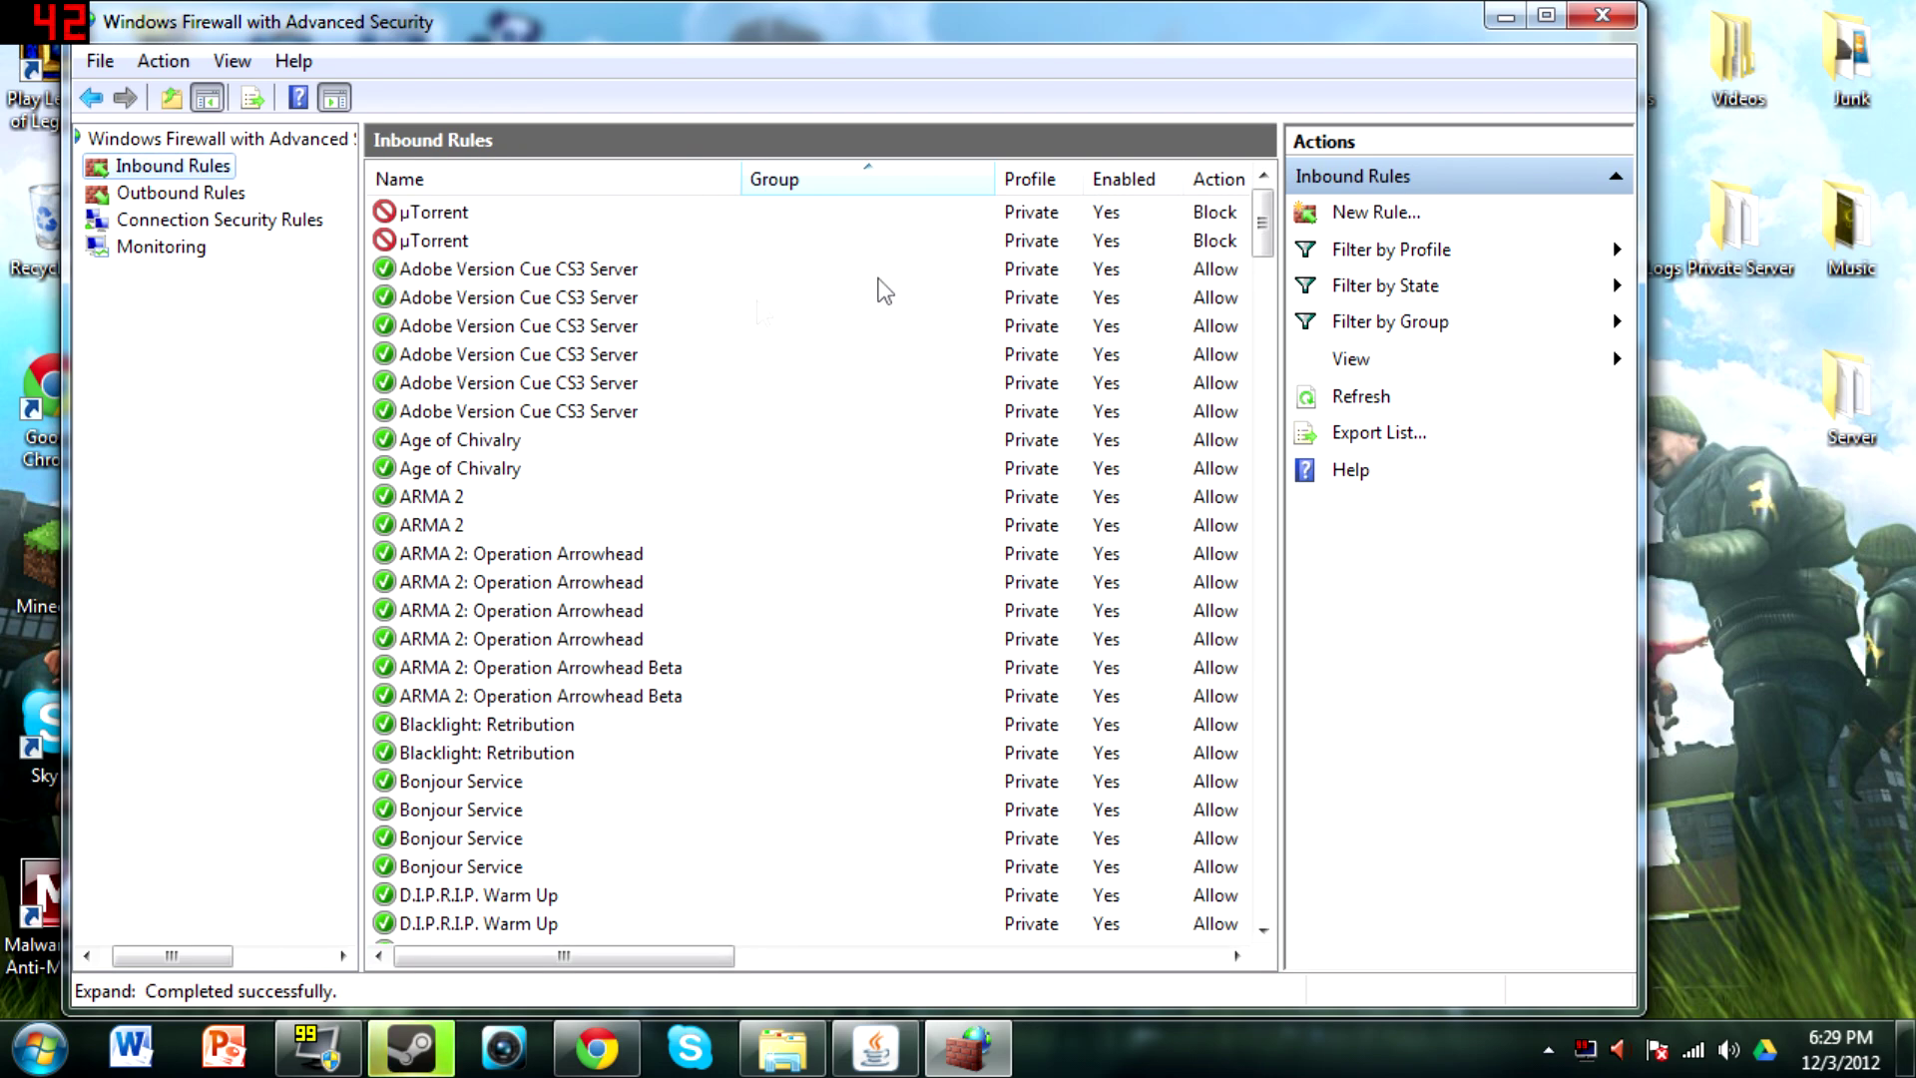
left_click_drag(1263, 242, 1262, 350)
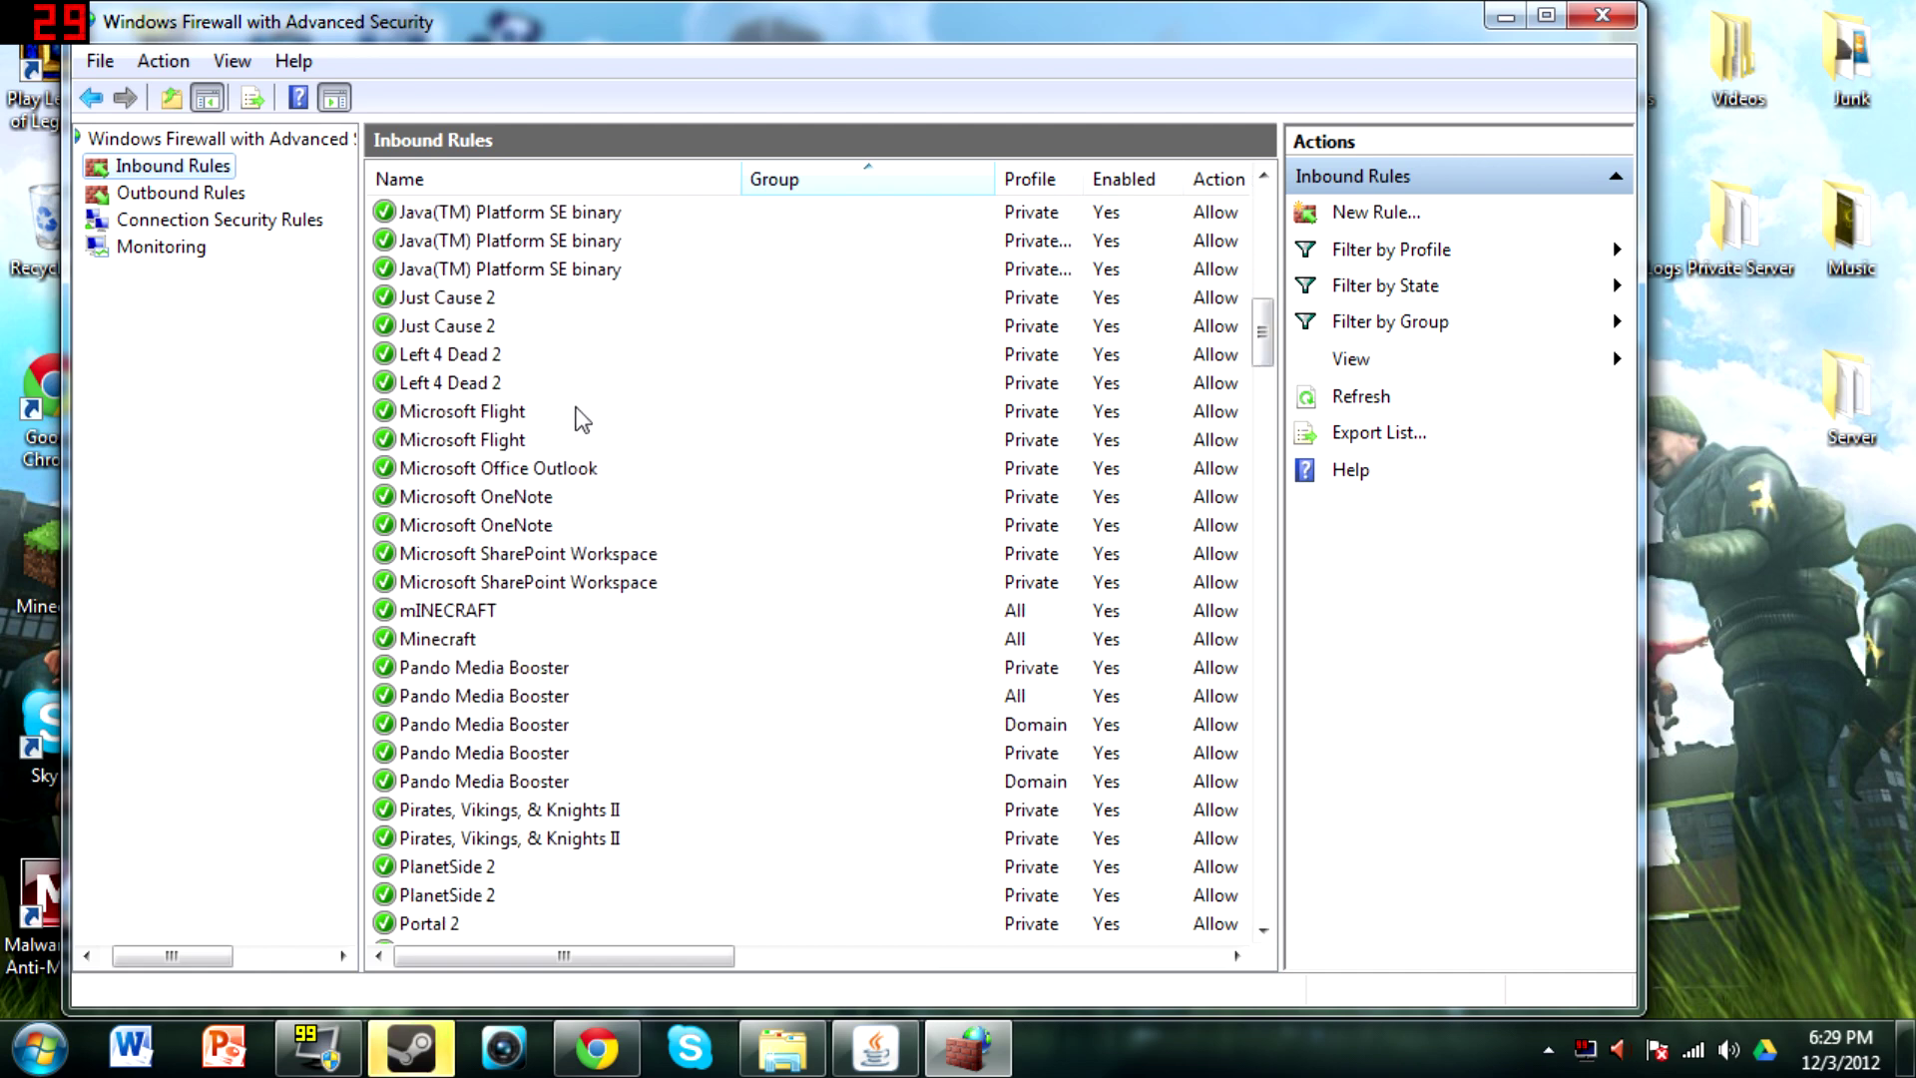
scroll(591, 419, "right", 1)
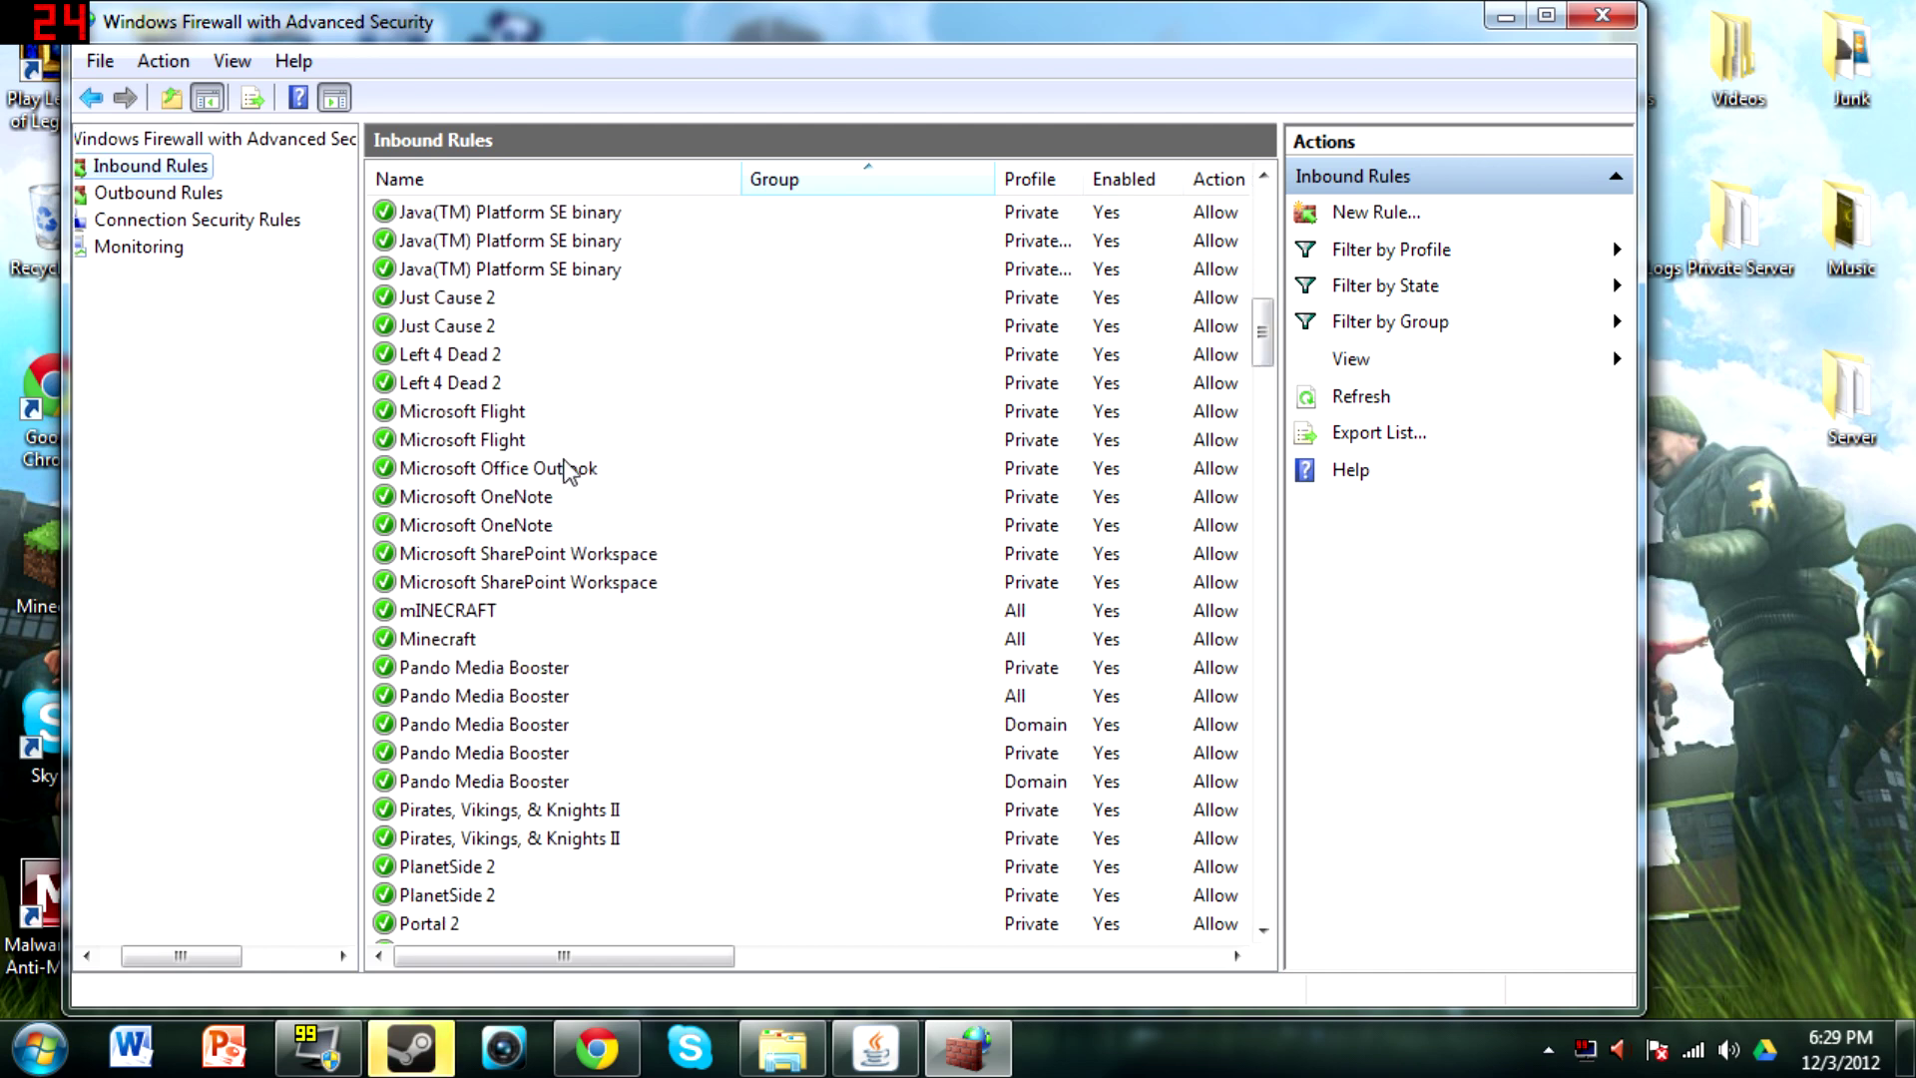
left_click(469, 637)
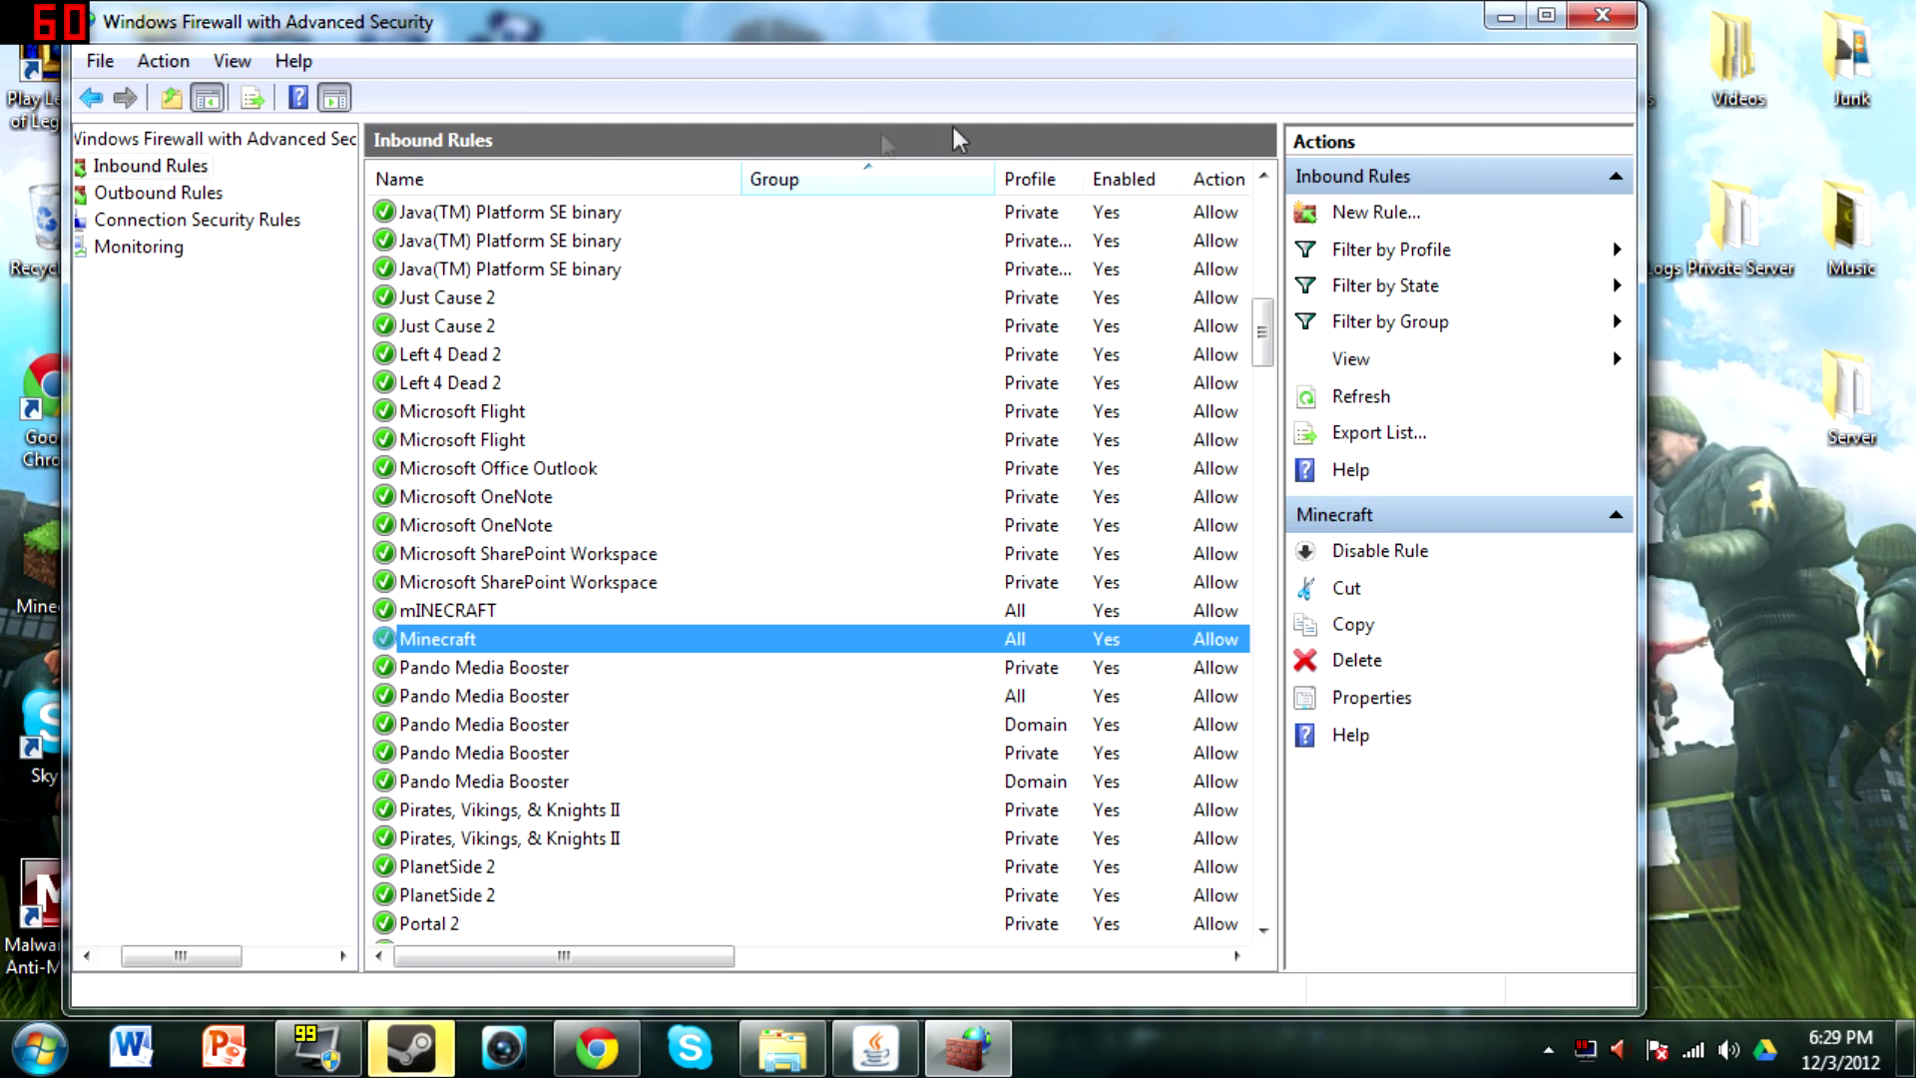
left_click(1381, 214)
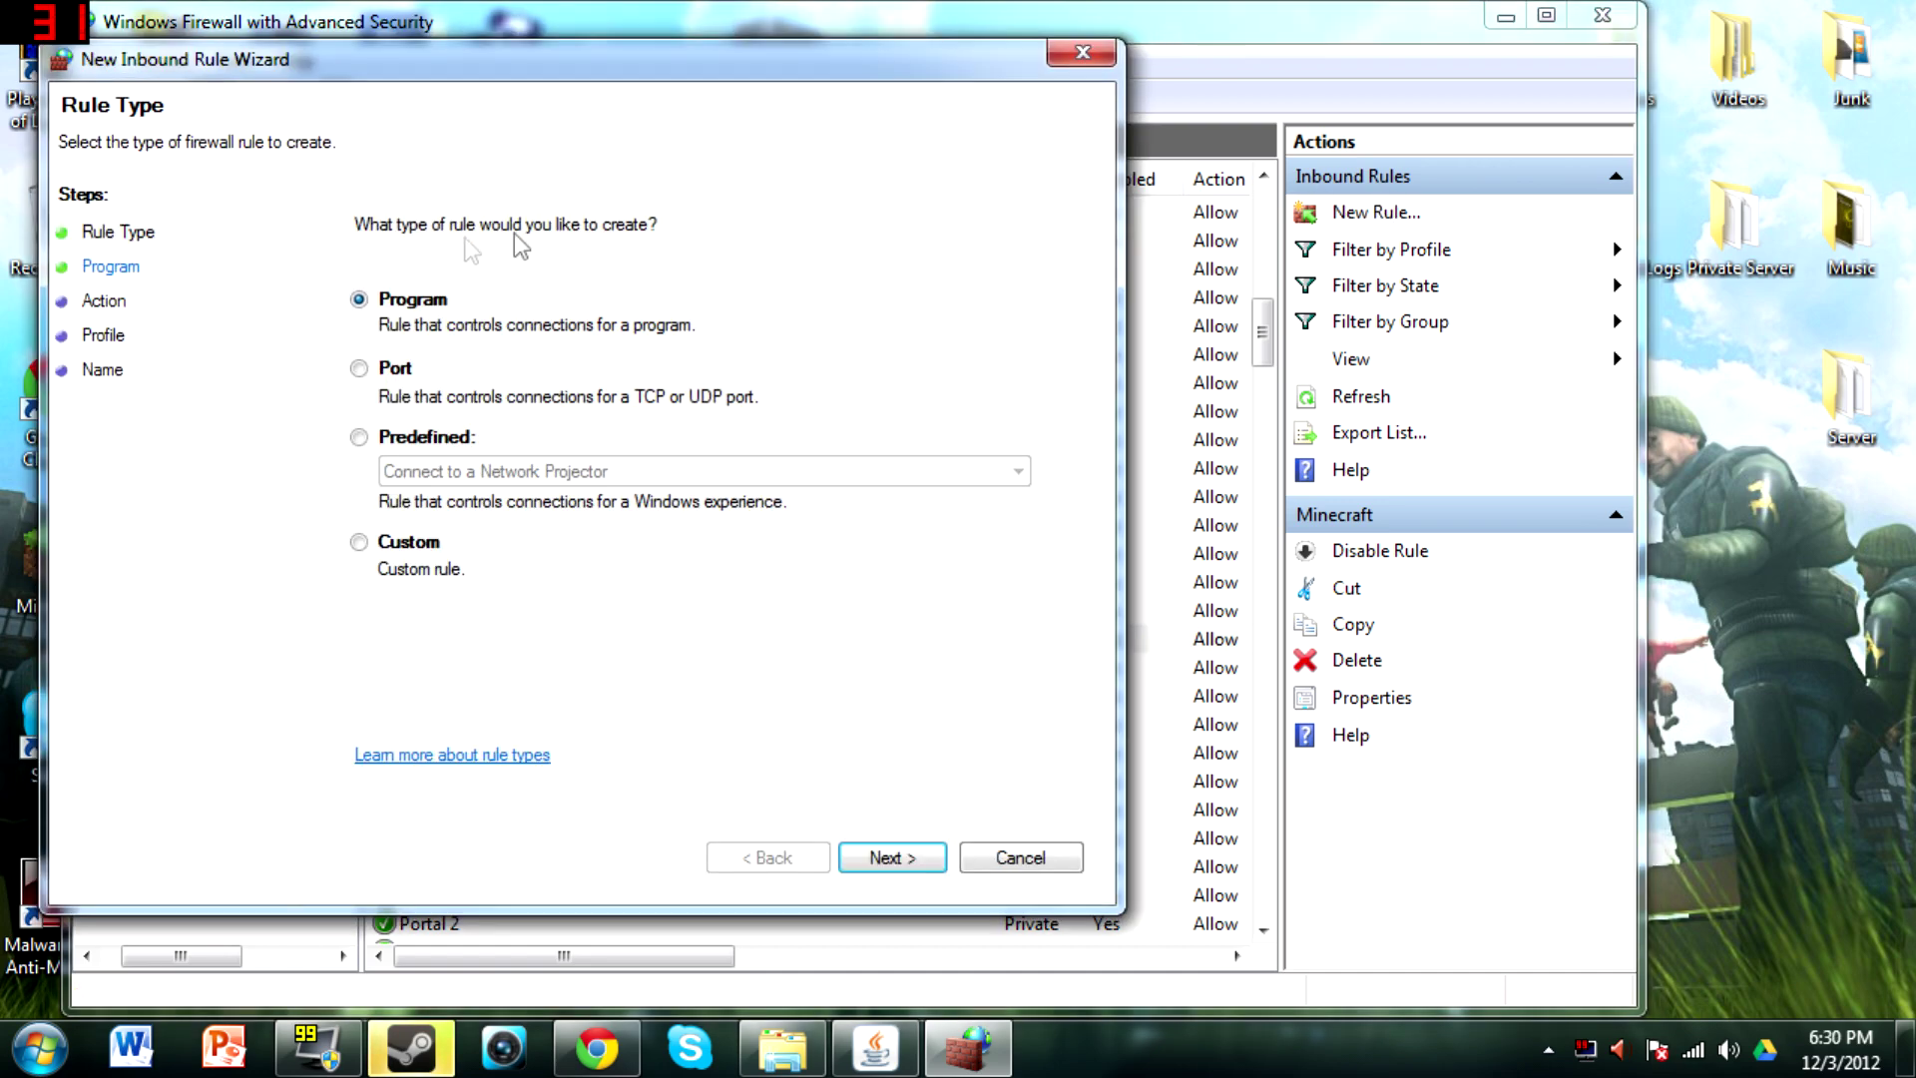
Make the new inbound rule a port rule for TCP port 25565
left_click(397, 370)
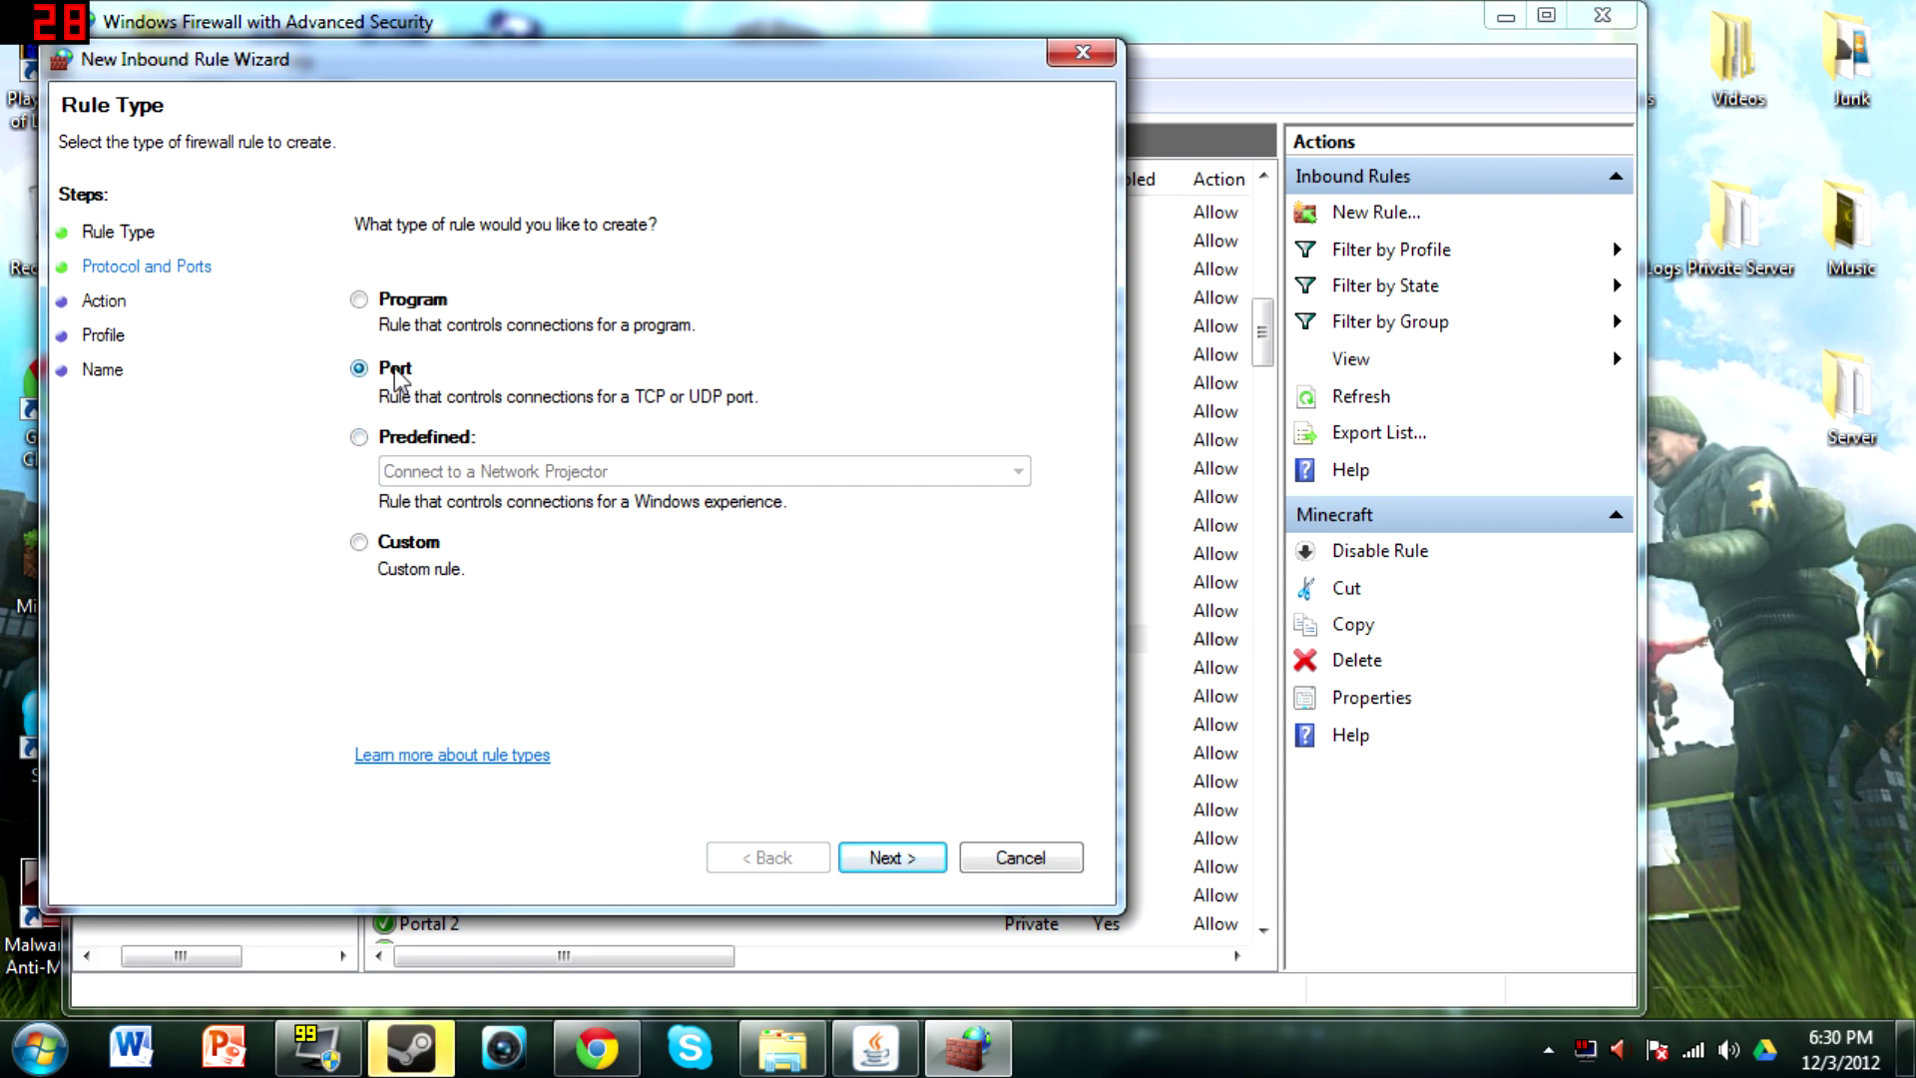
left_click(911, 864)
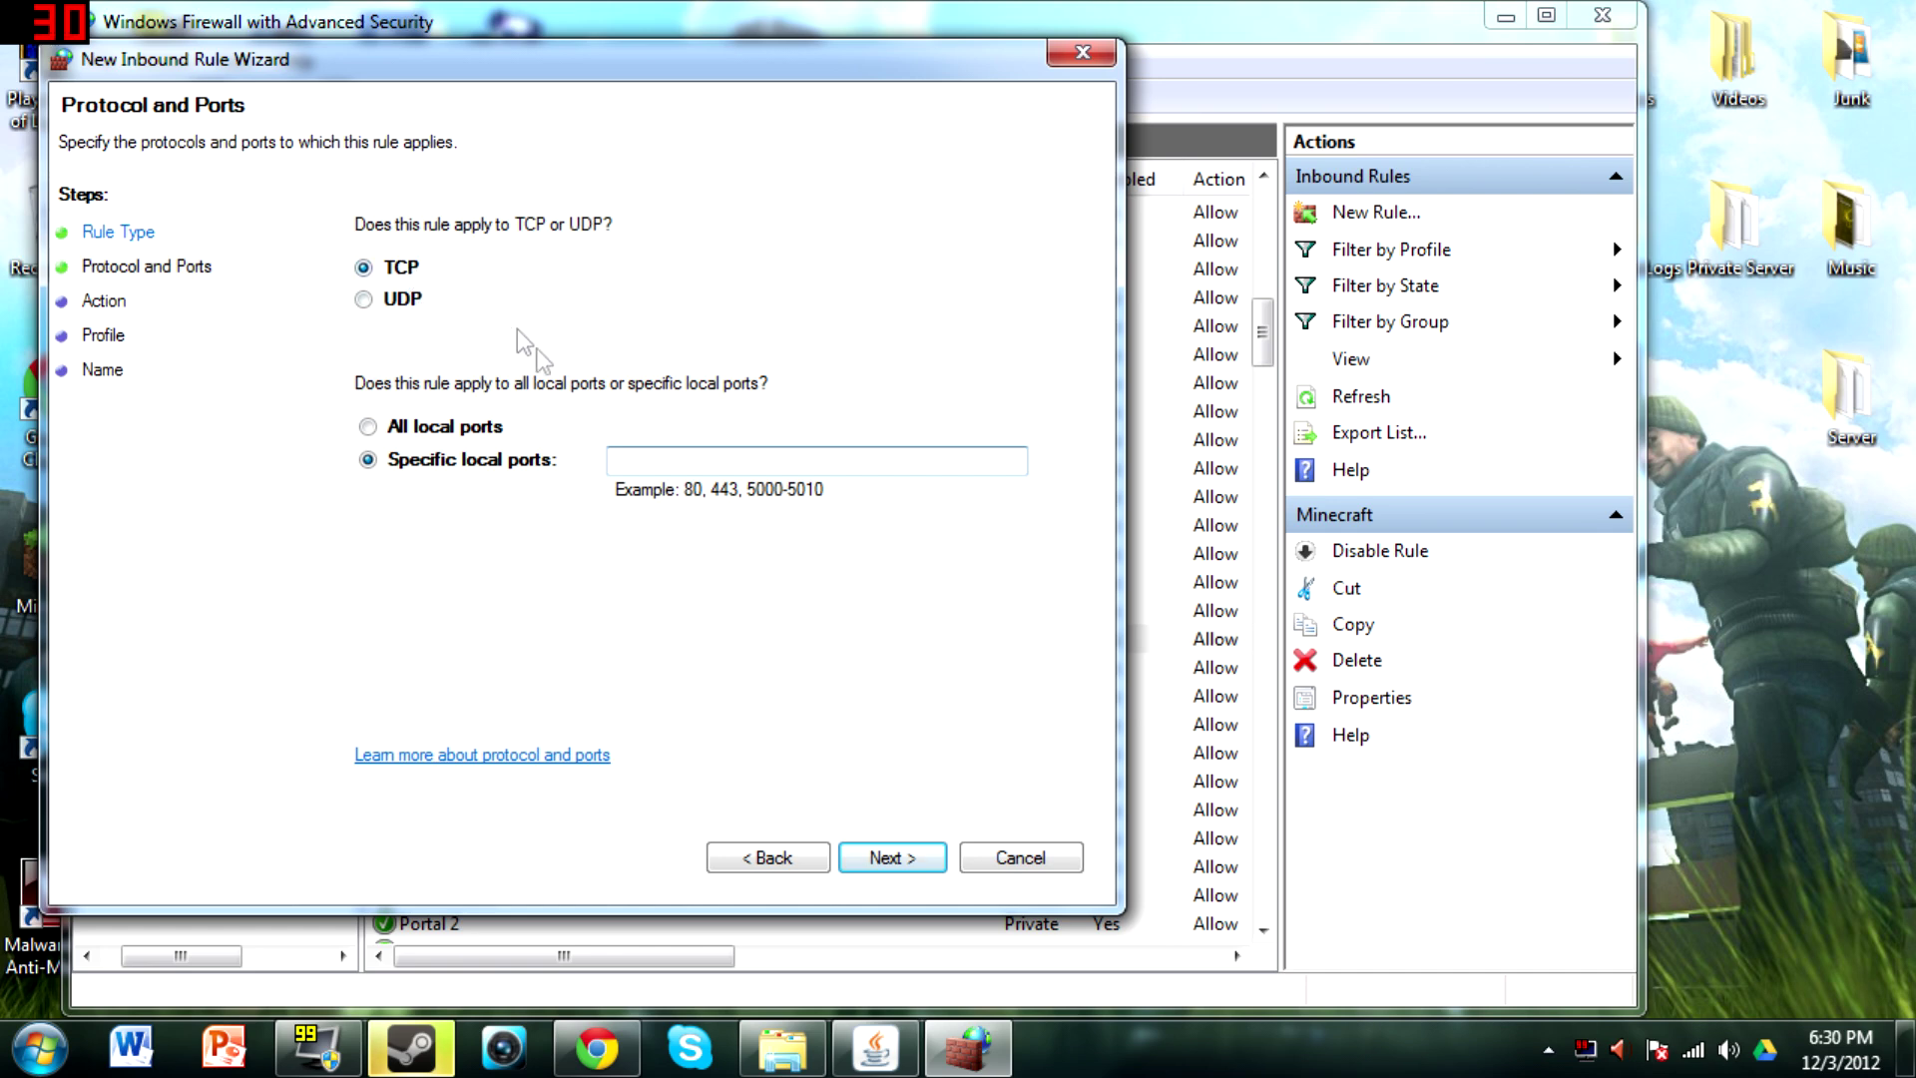
type("22")
key("BackSpace")
type("4")
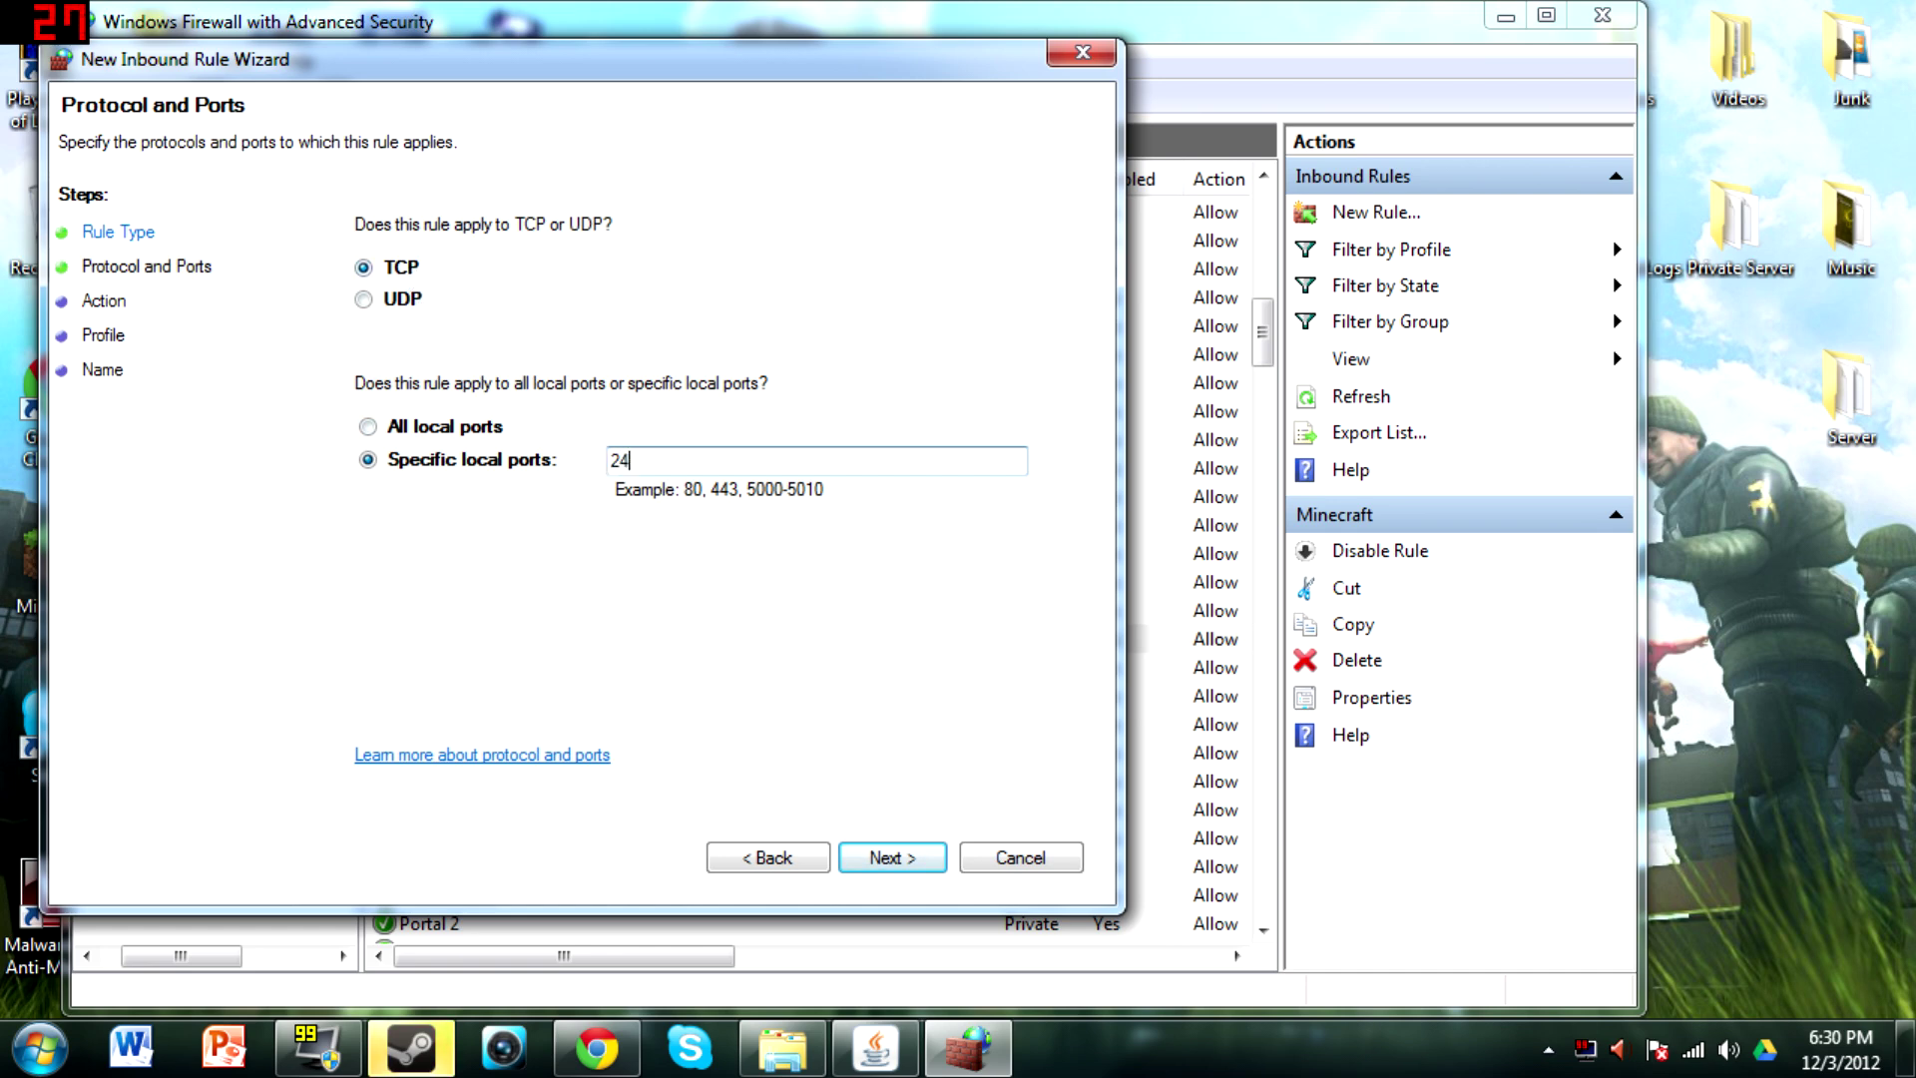
type("565")
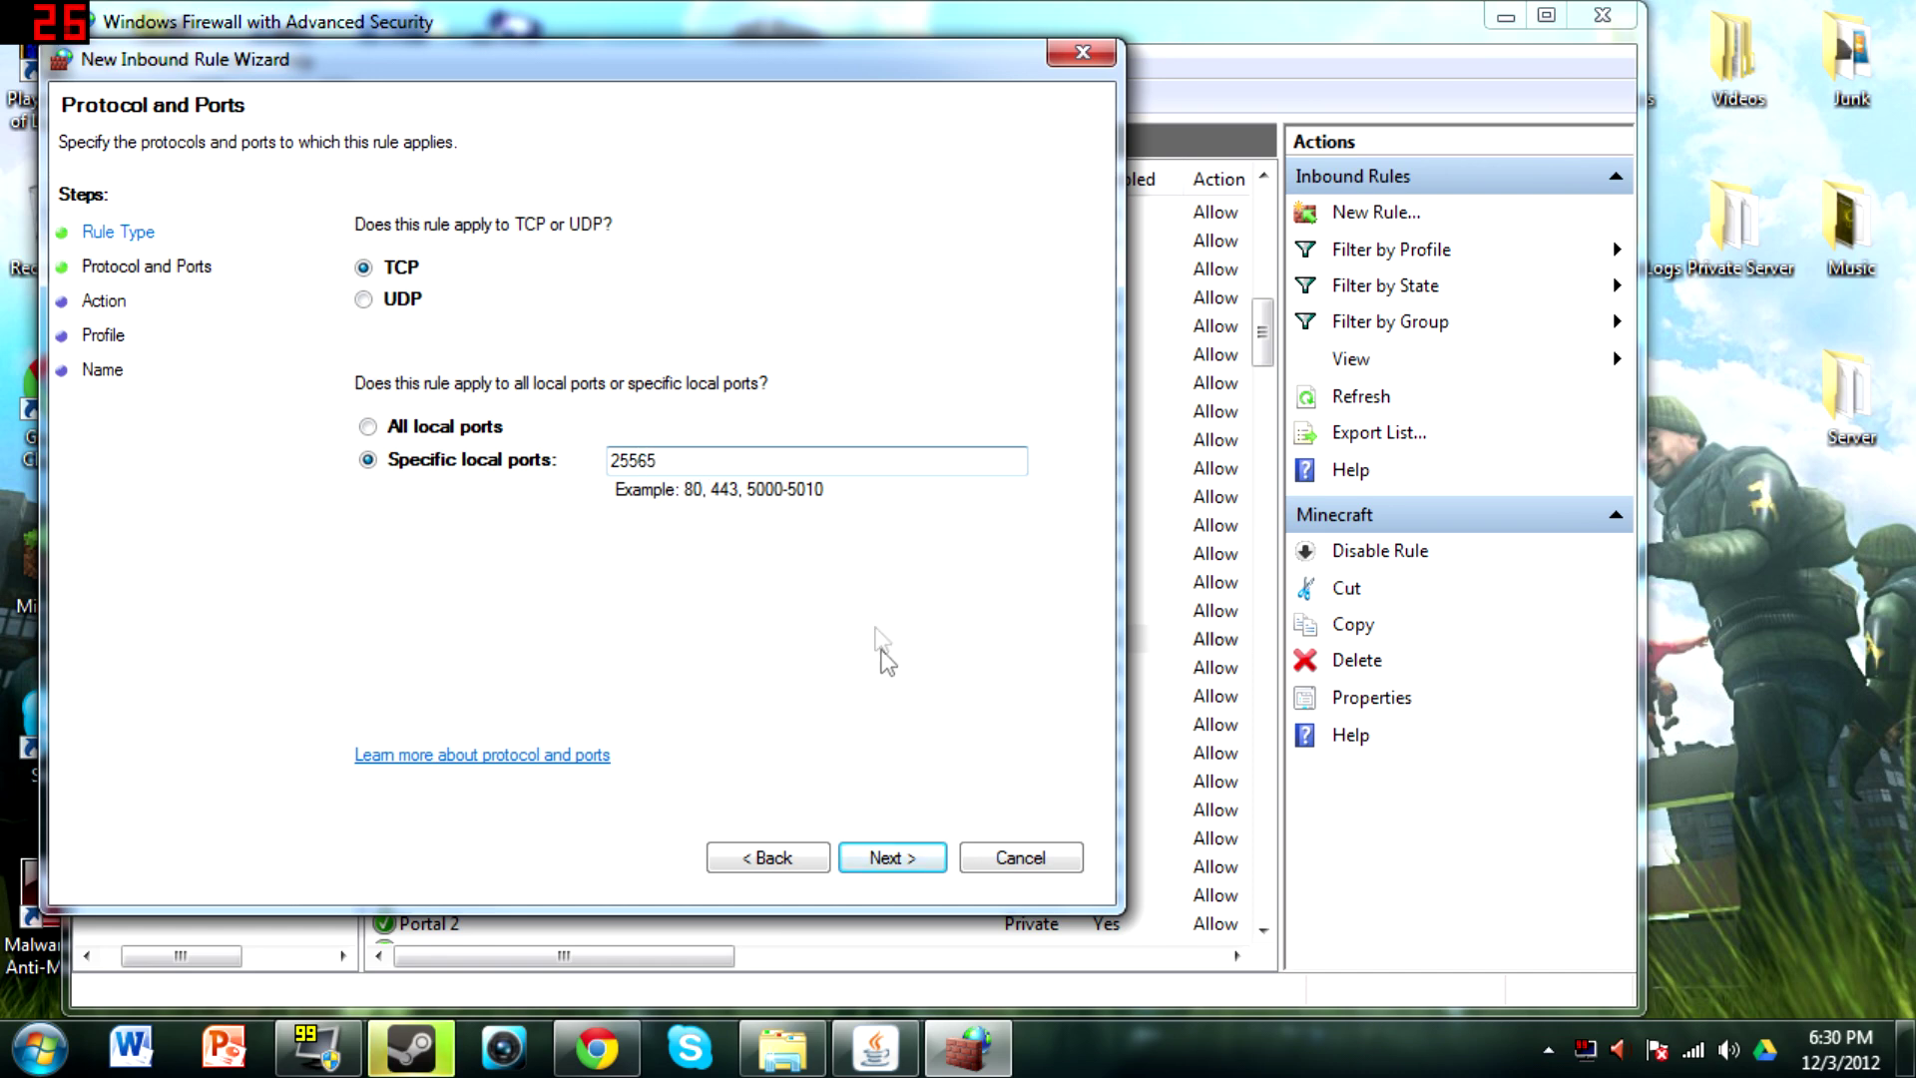
left_click(891, 858)
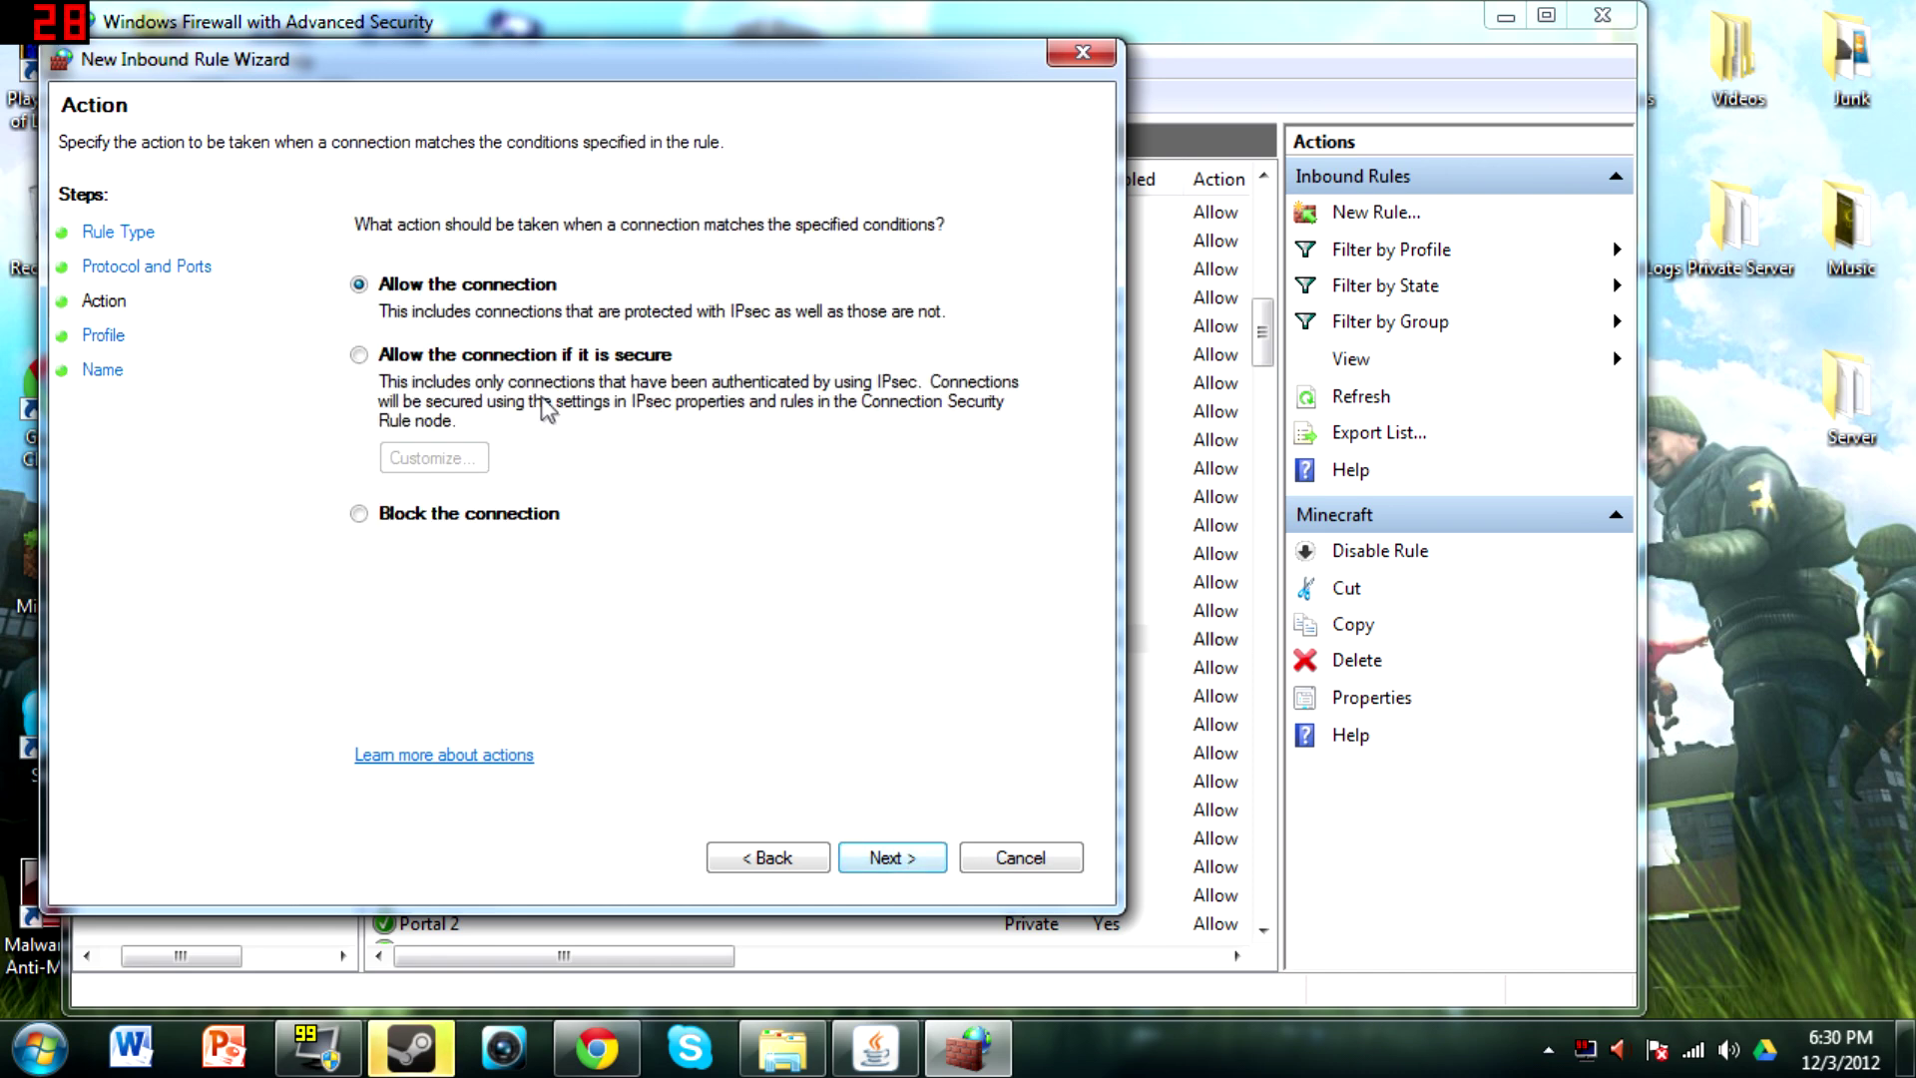
Allow the connection on all profiles, name the rule Minecraft, and close the firewall window
left_click(888, 857)
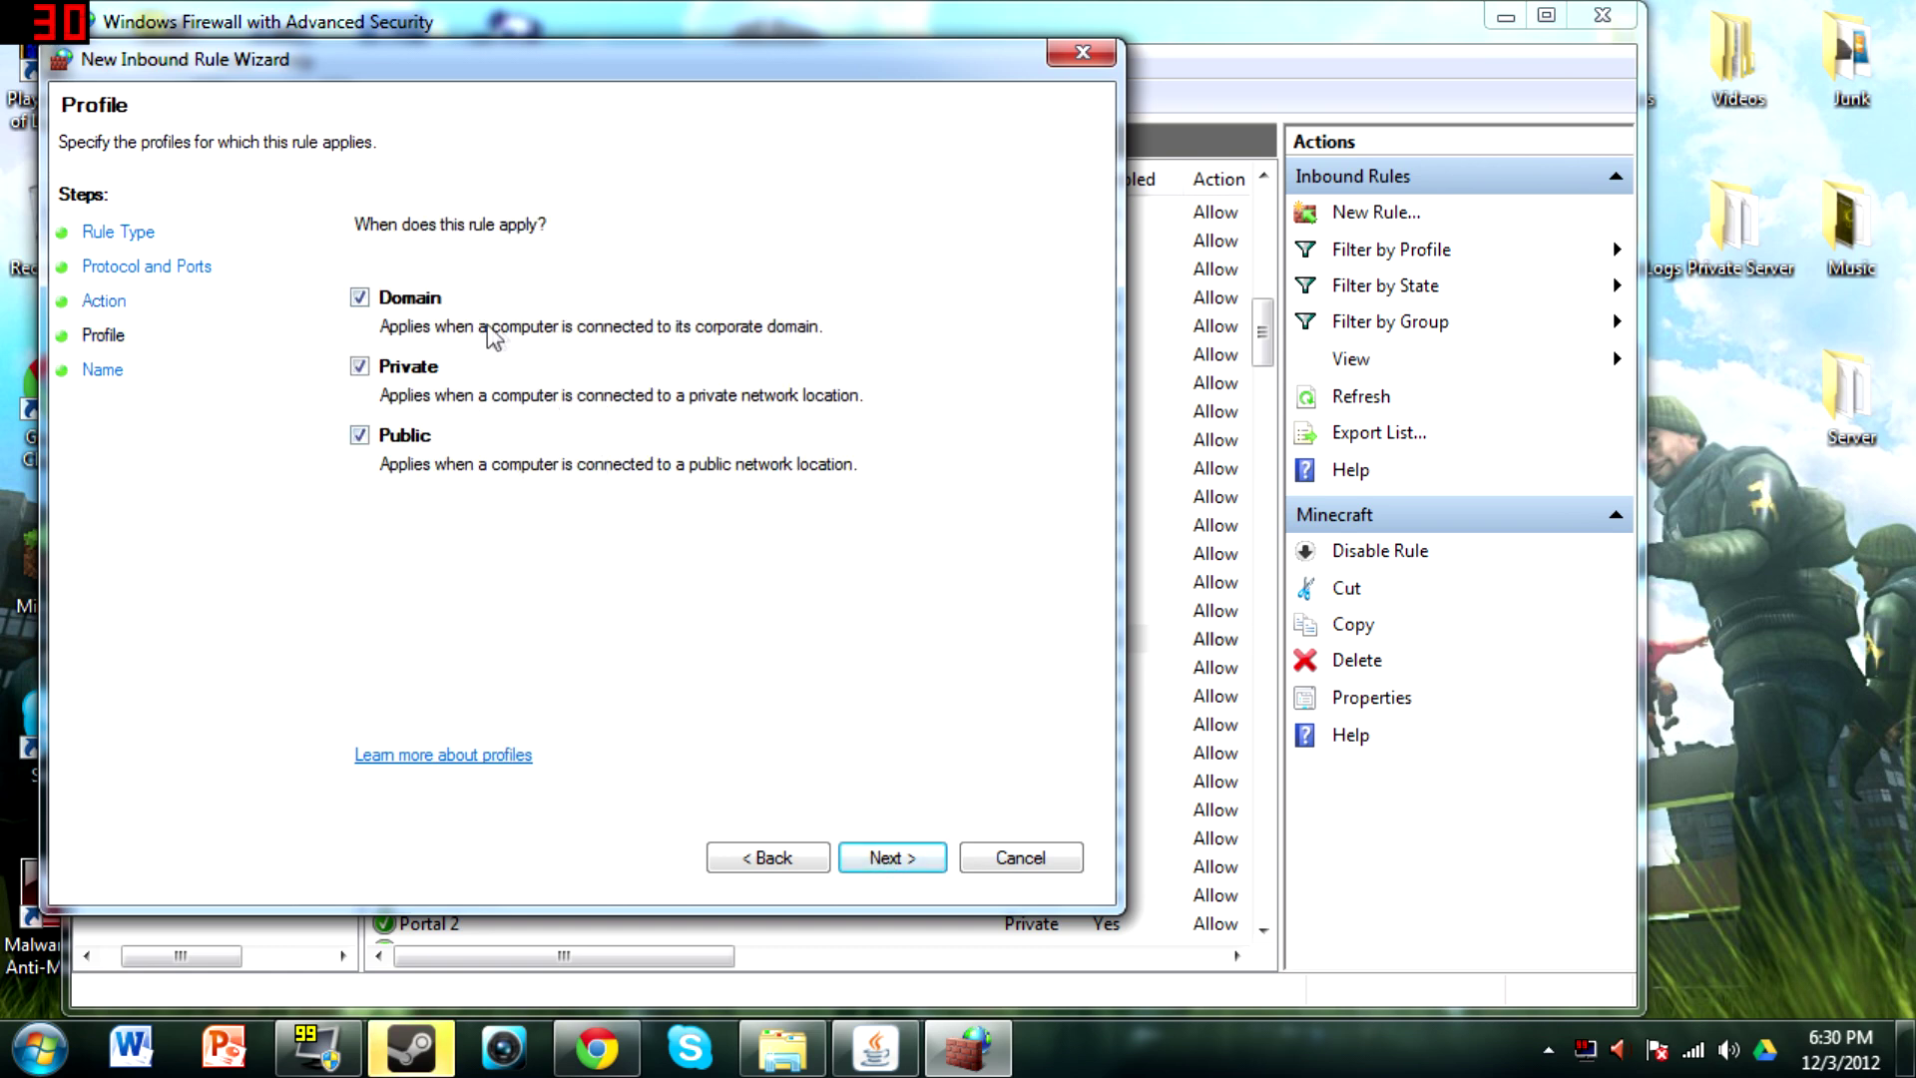
left_click(906, 850)
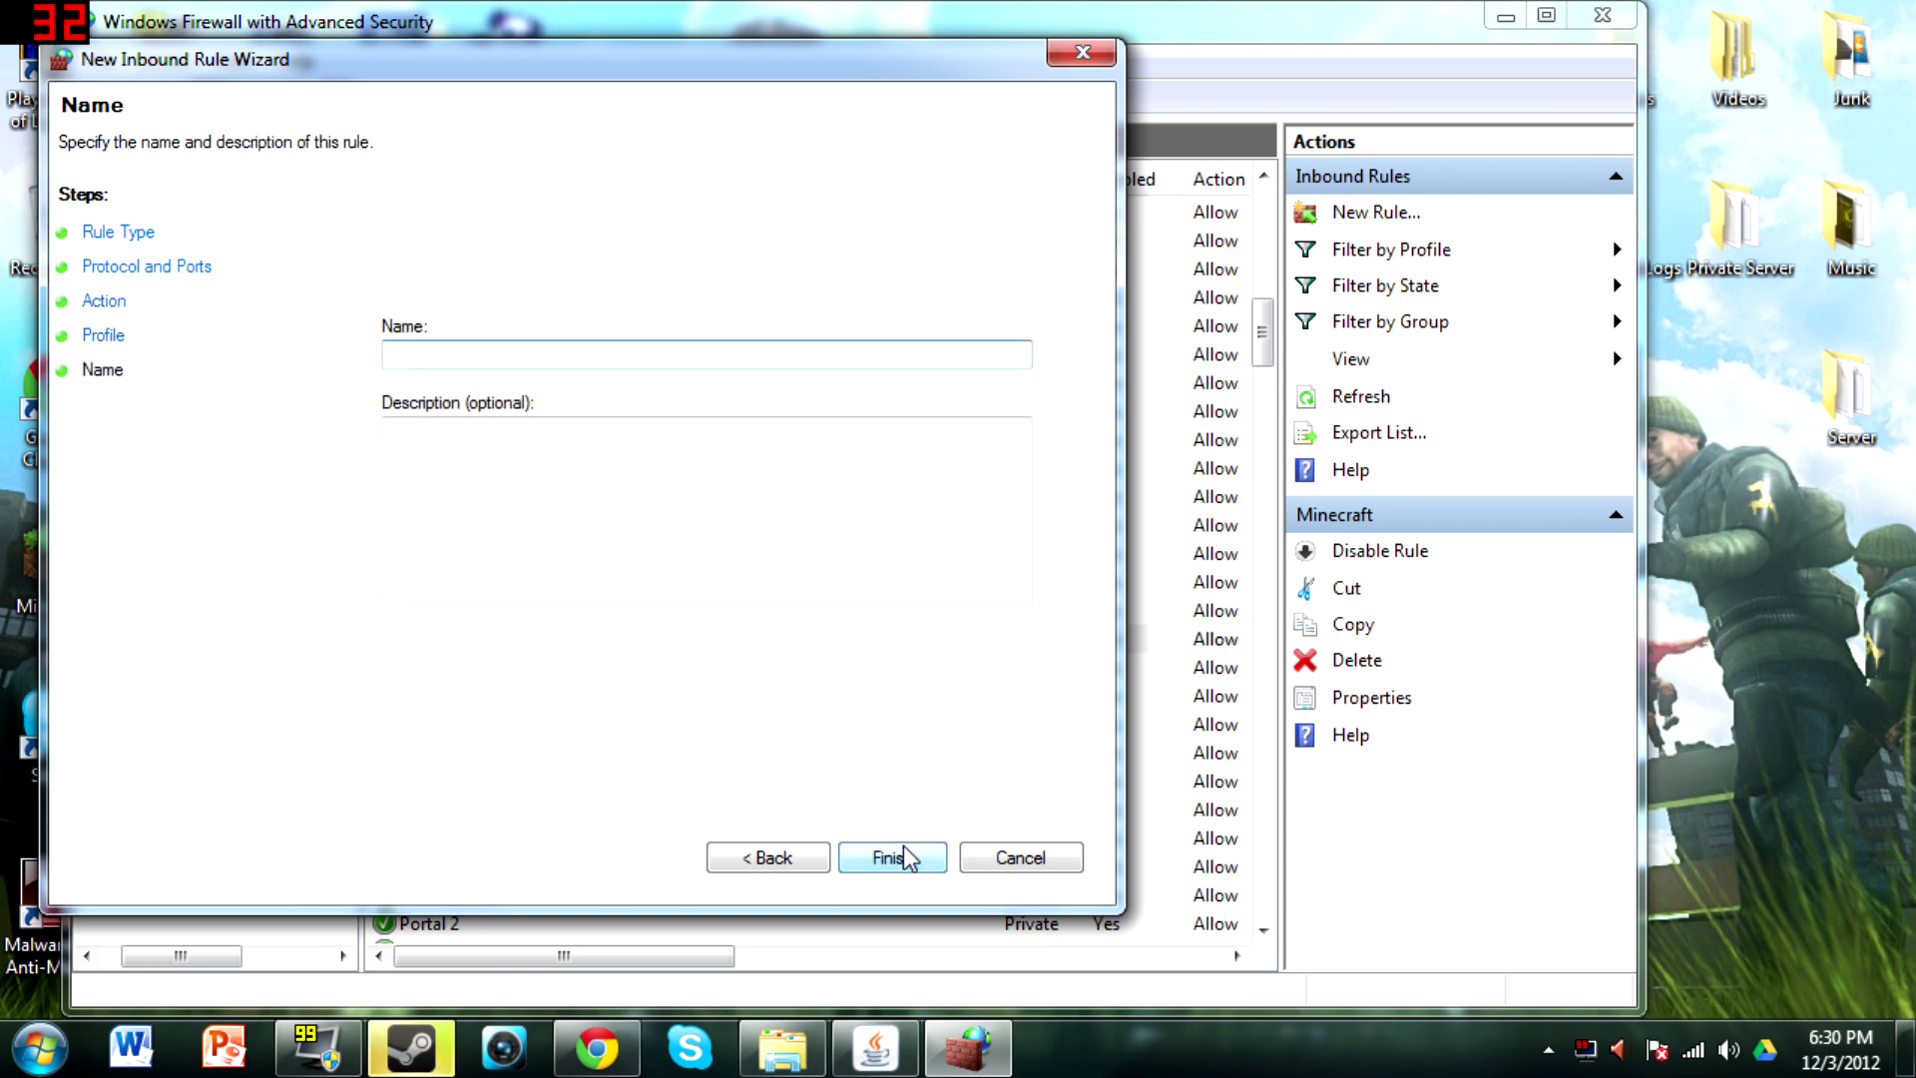
type("Minecraft")
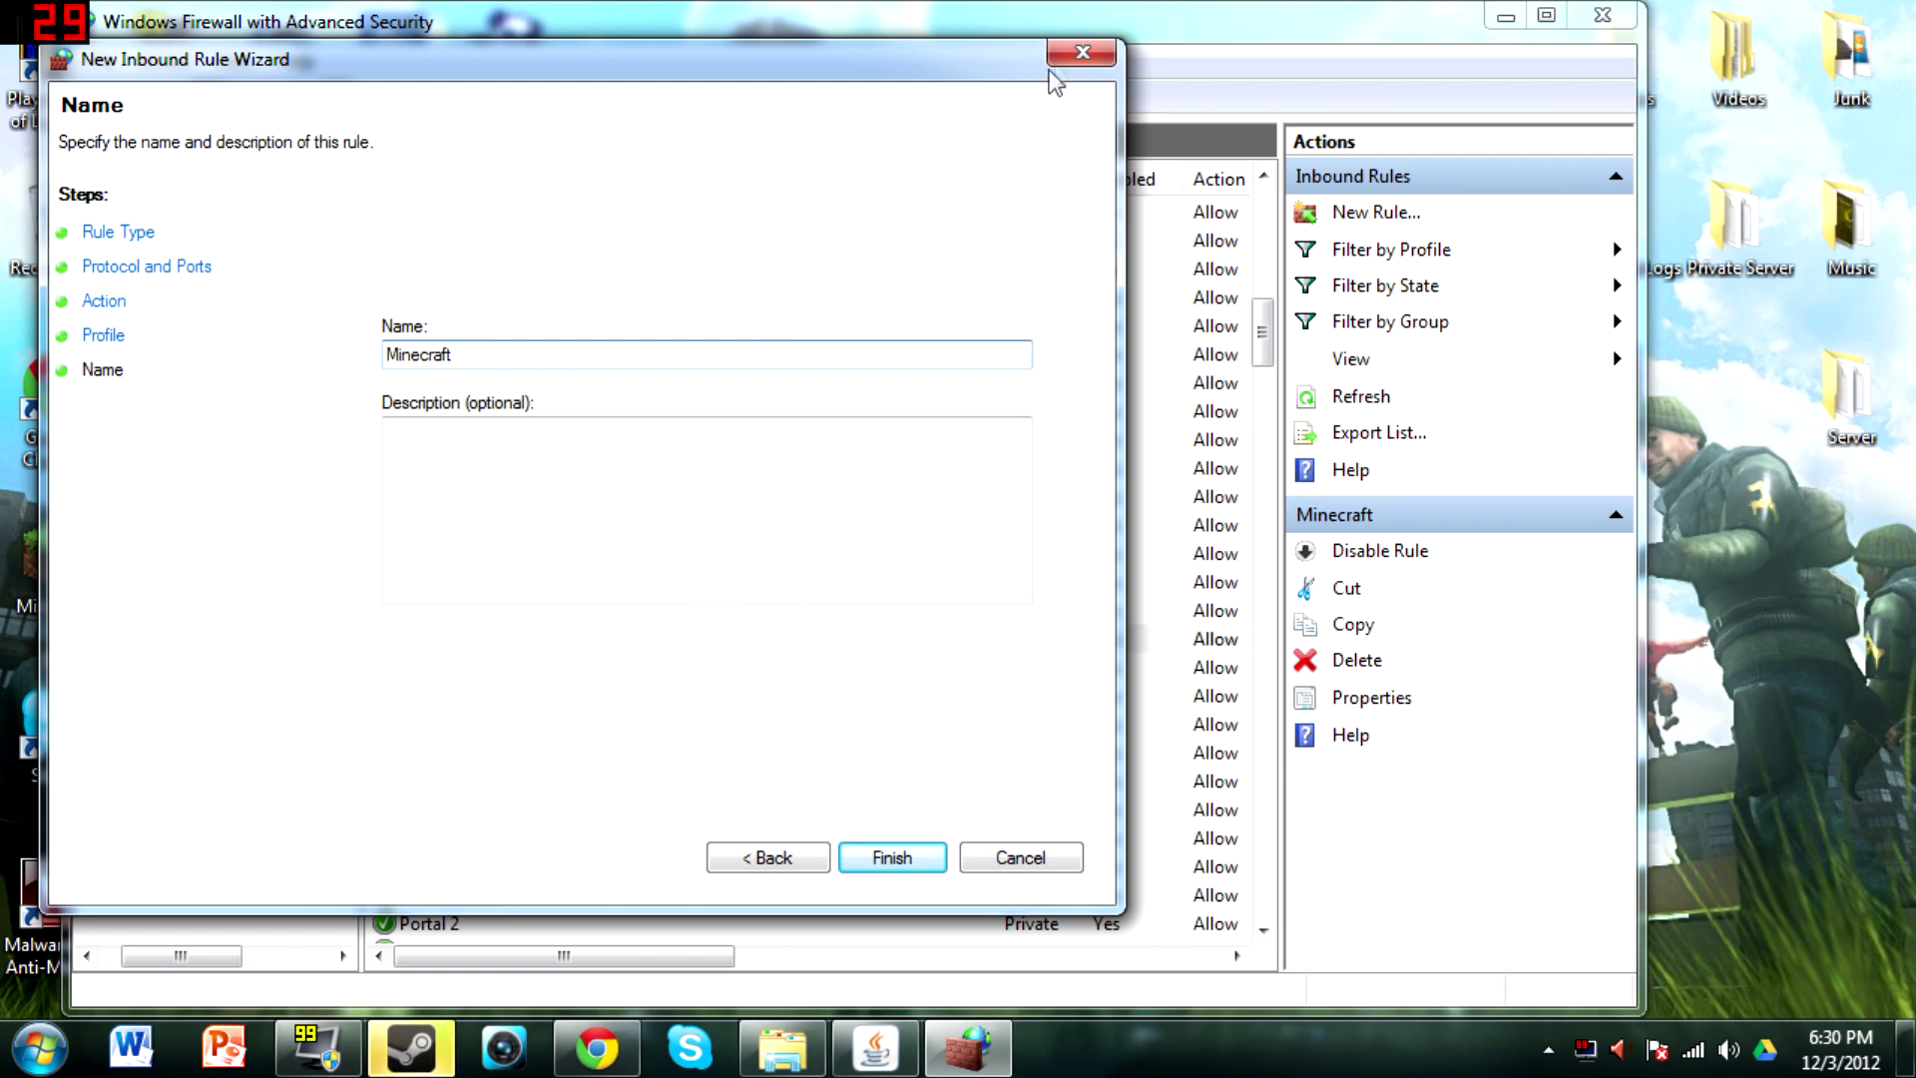
key("Return")
left_click(1604, 17)
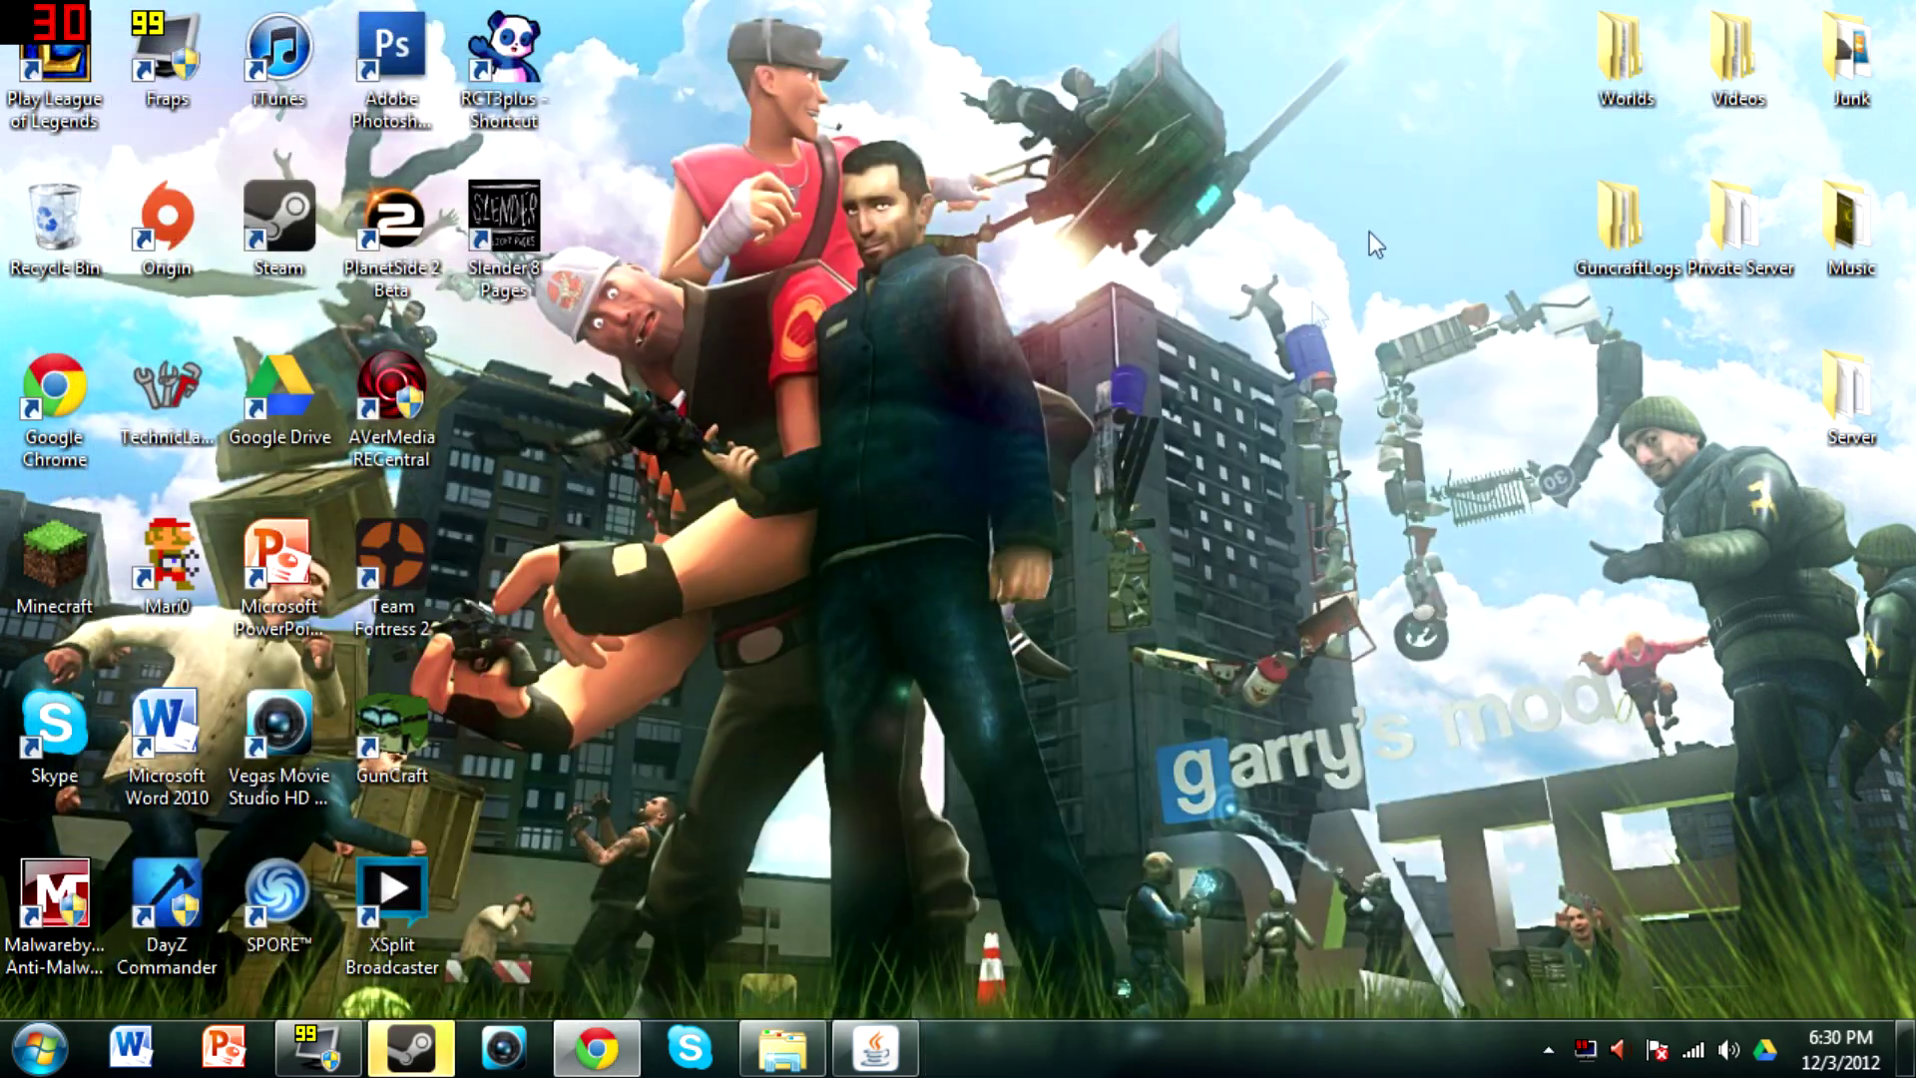